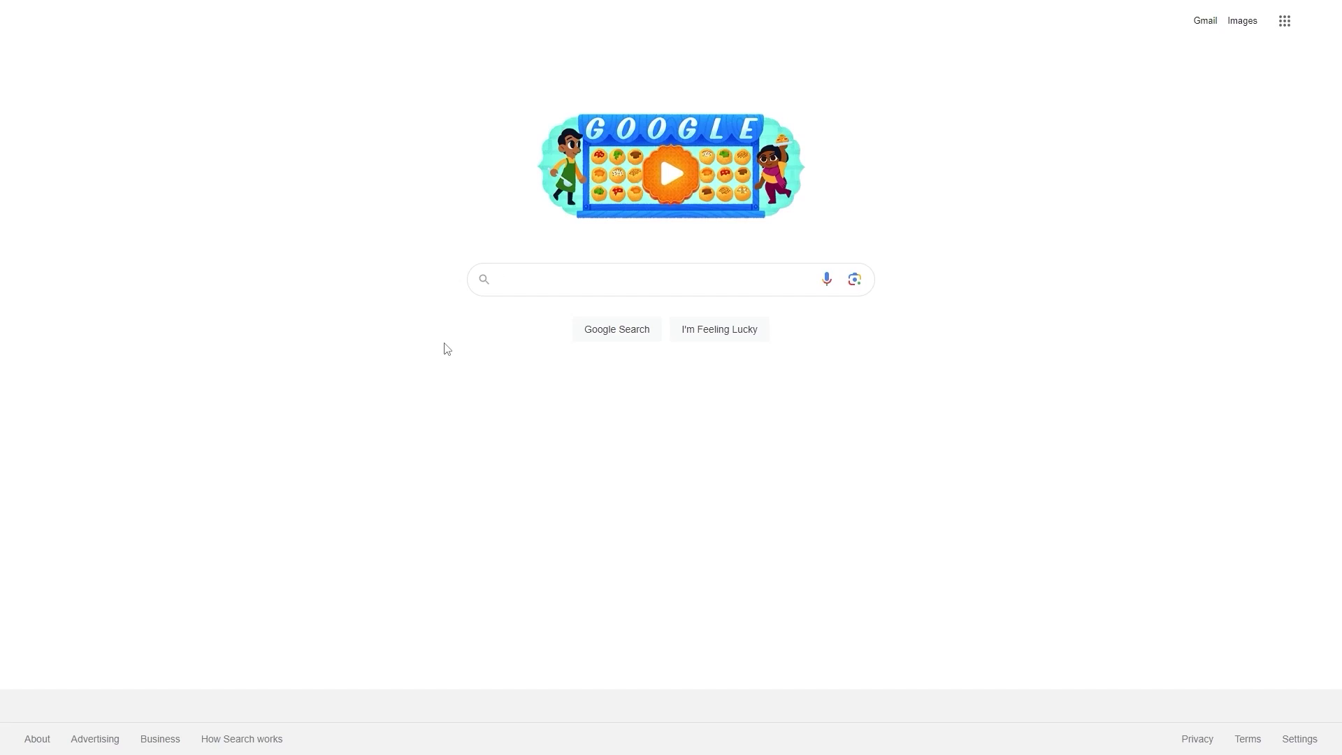
Search the web for "windows sdk" and download the installer from Microsoft's Windows SDK page.
text(windows)
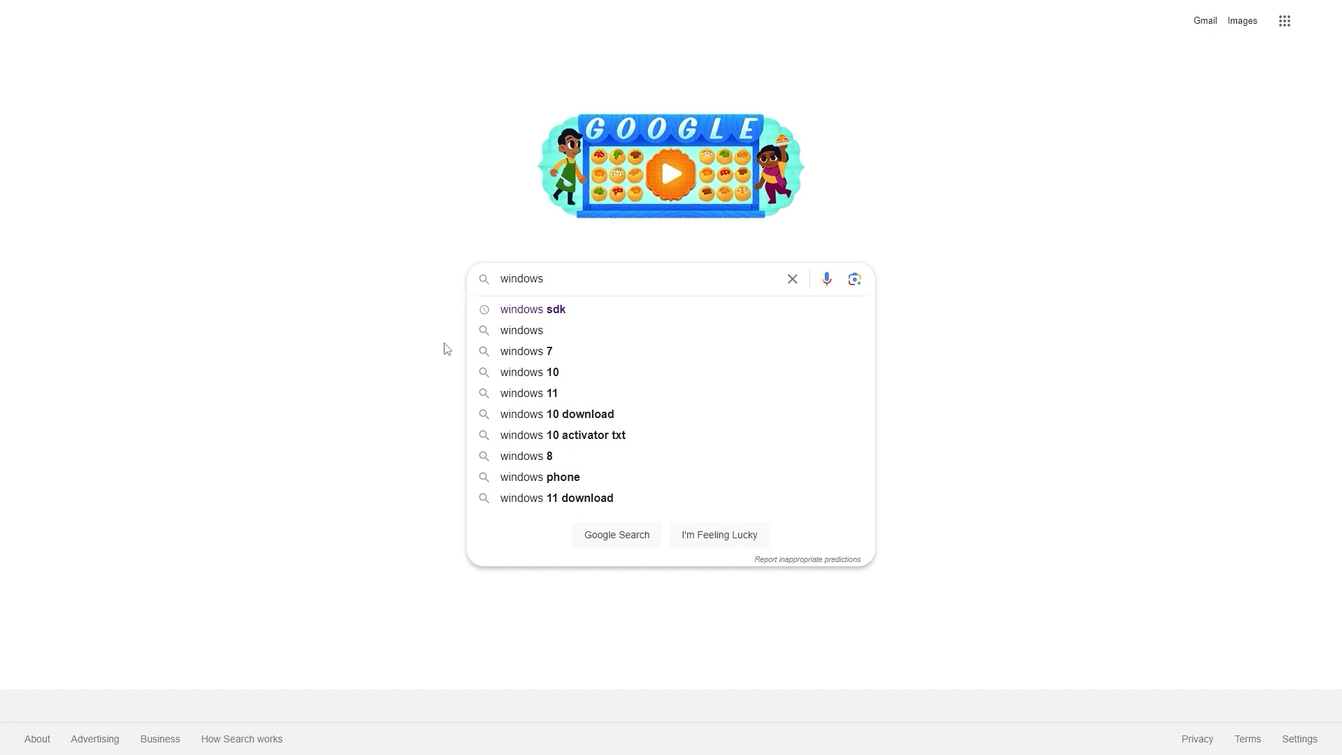
click(559, 316)
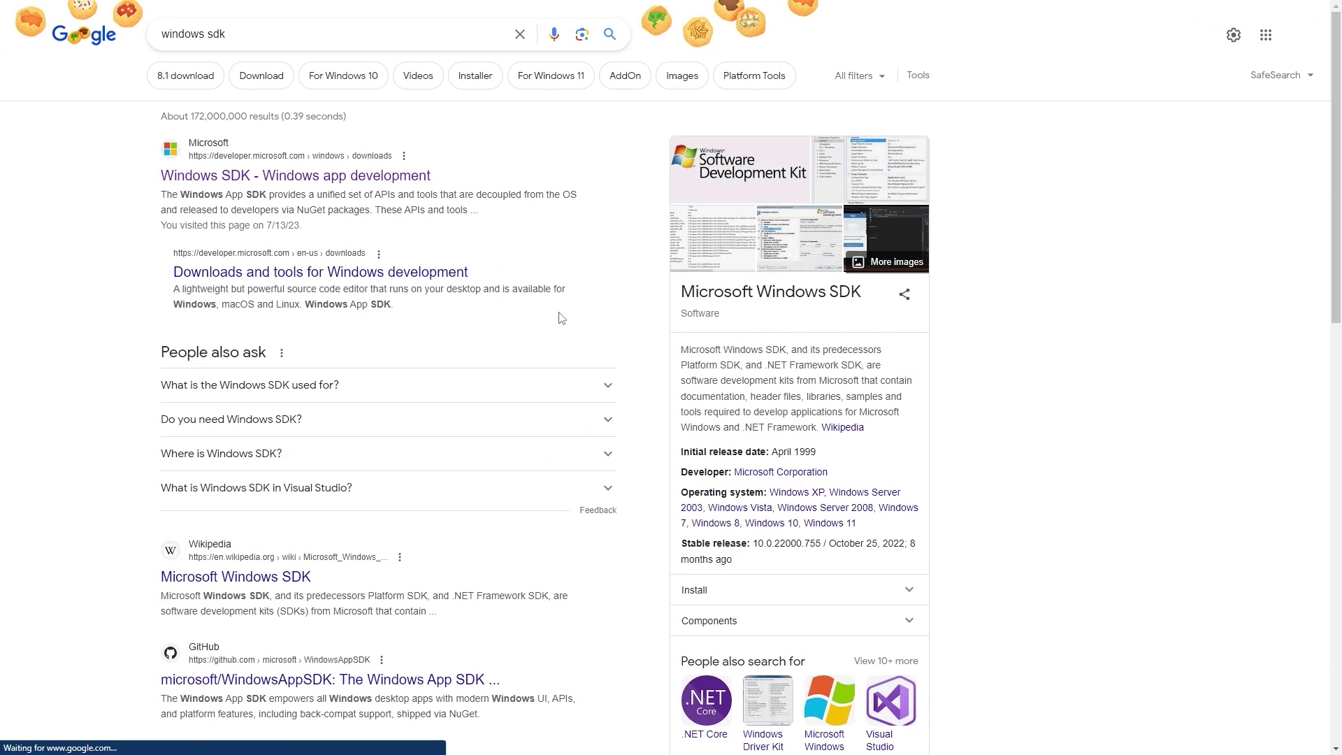
click(355, 177)
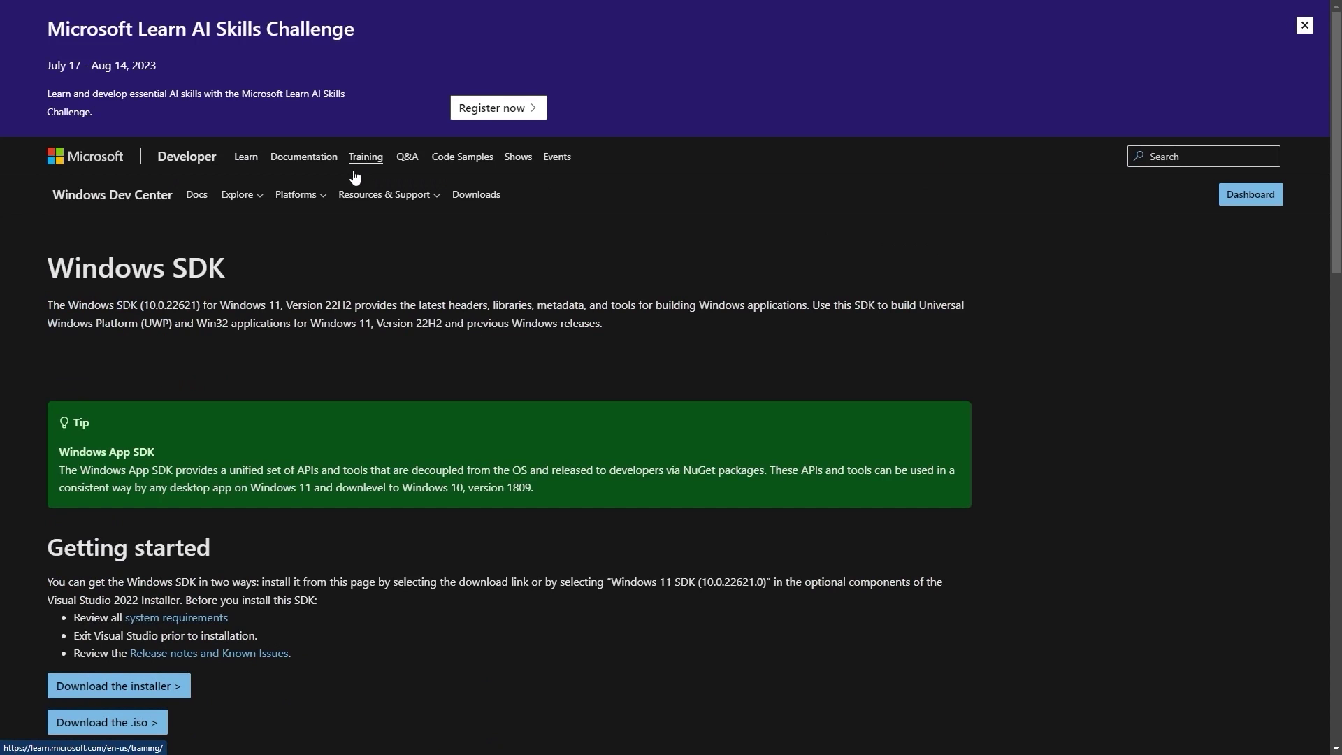
scroll(392, 174, down, 3)
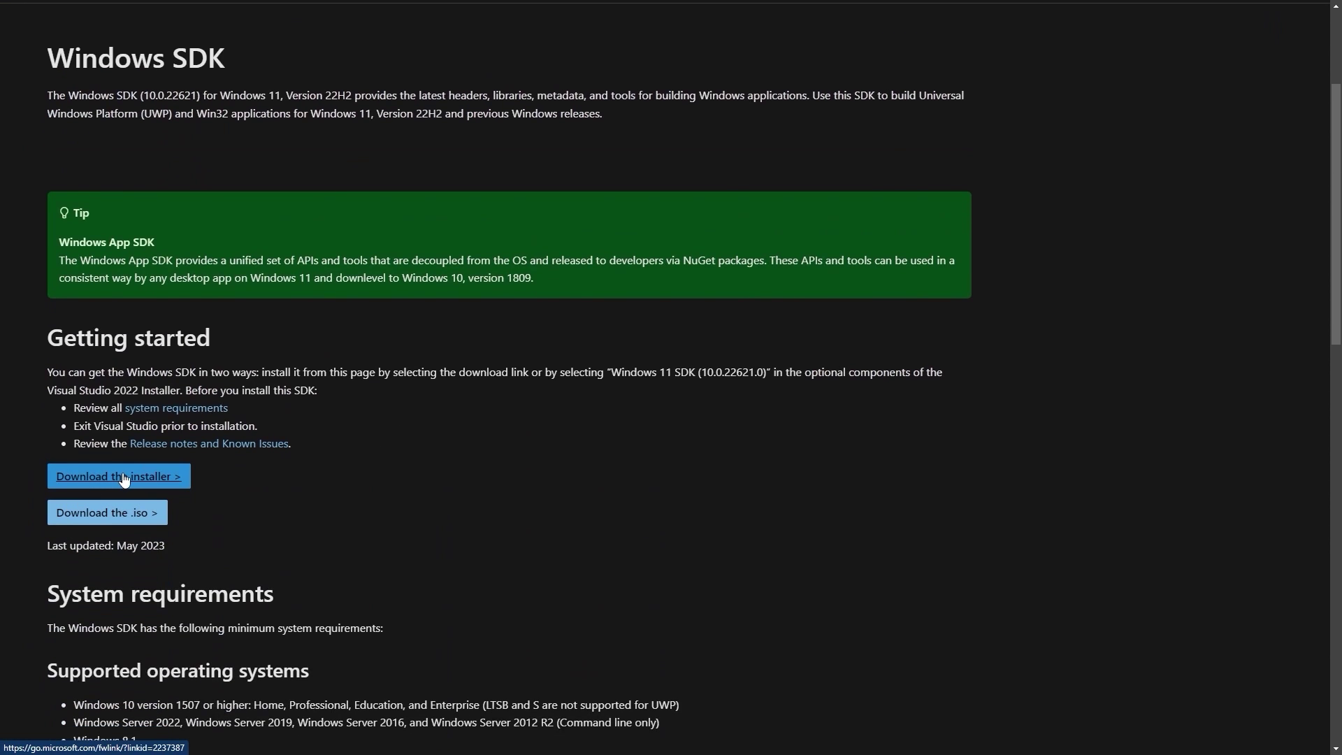
click(124, 479)
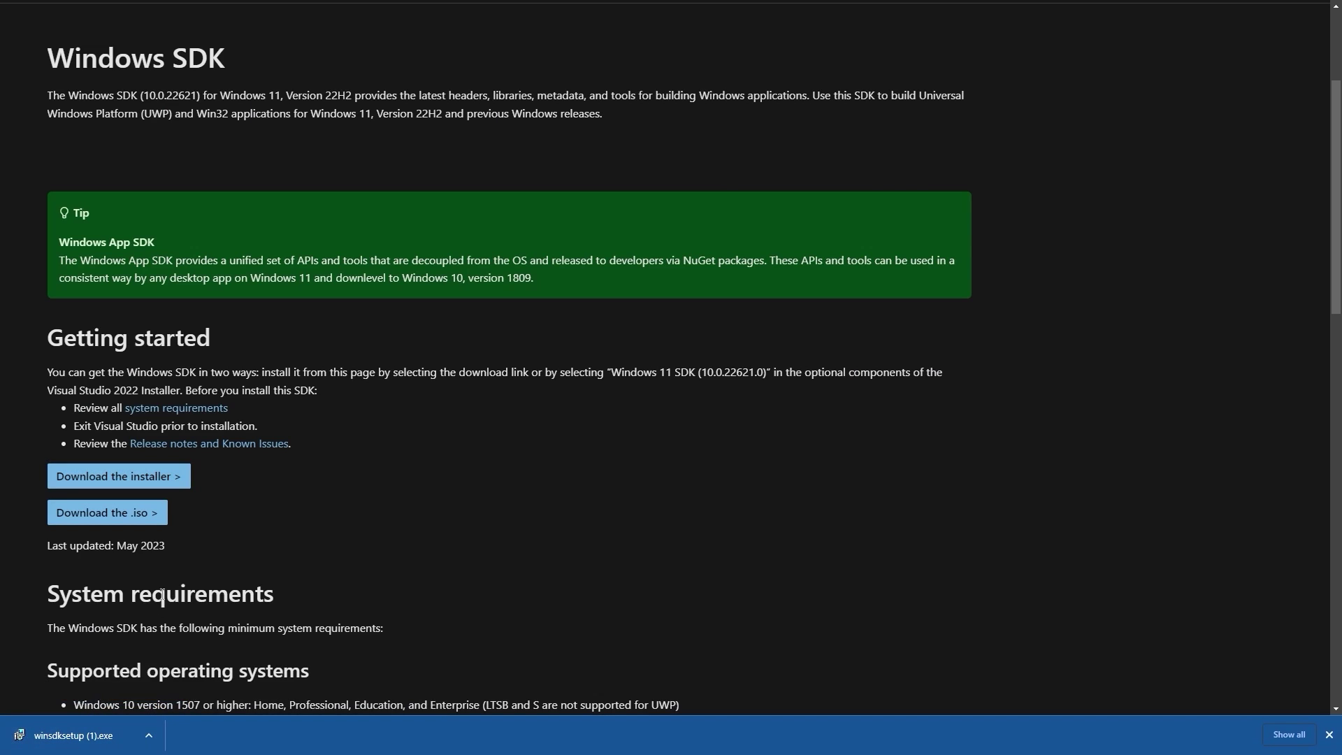
Run the downloaded Windows SDK setup up to the feature selection, keeping the default install location and accepting the license agreement.
click(77, 736)
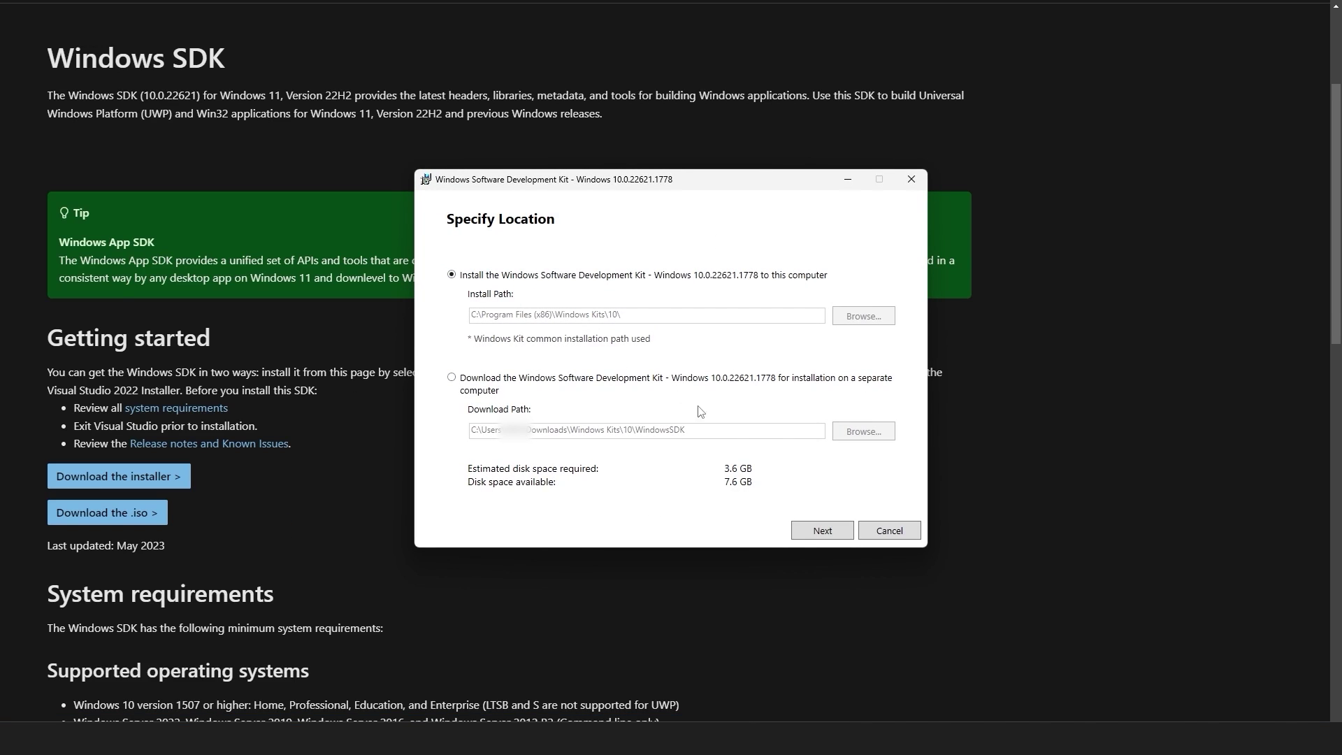
click(804, 533)
click(802, 533)
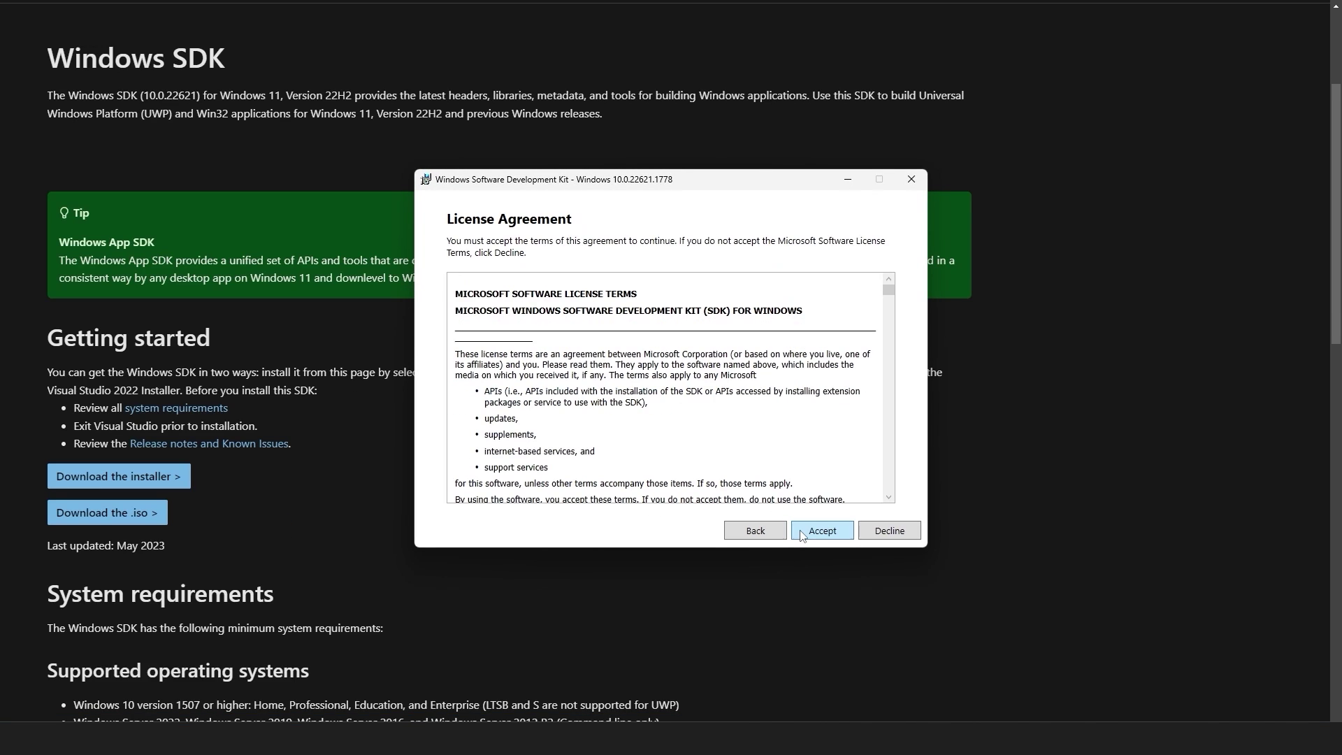
click(803, 533)
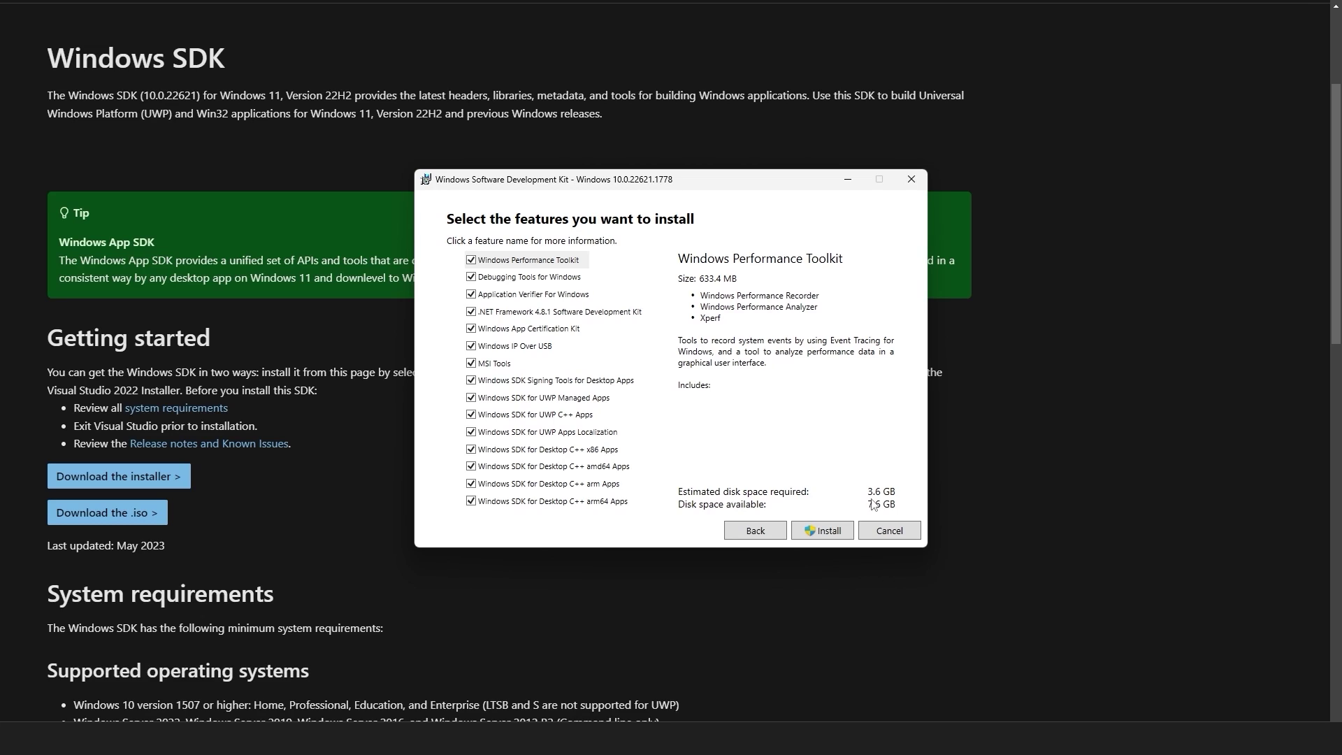
Cancel the Windows SDK installation and close the setup.
click(898, 530)
click(712, 416)
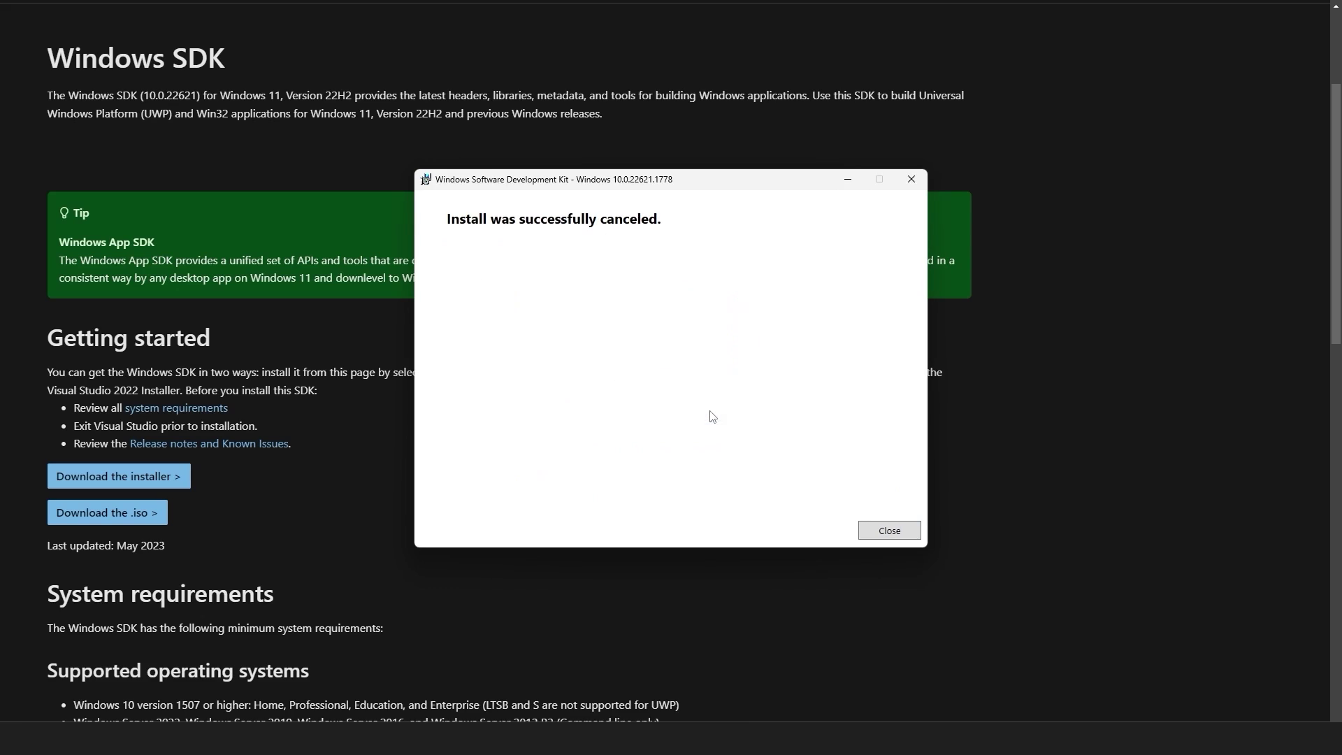
click(900, 537)
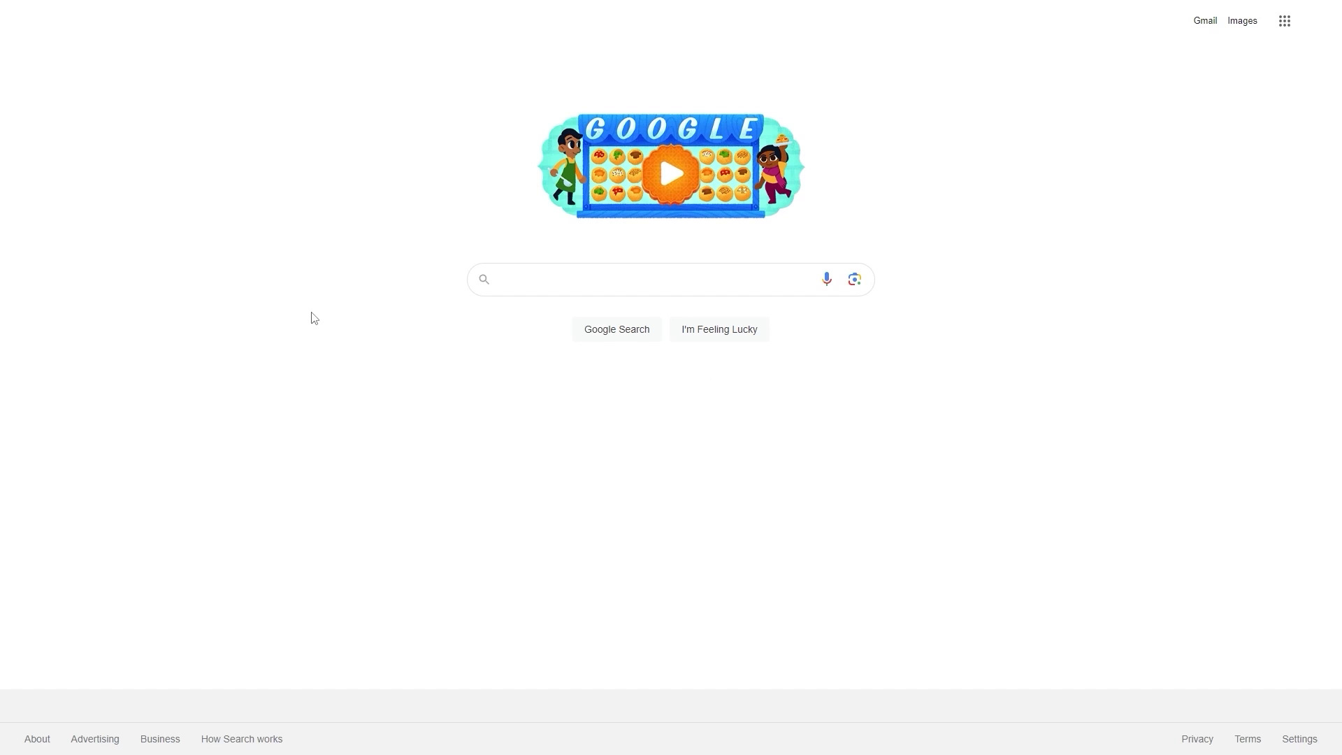
Search the web for "netcore 3.1" and open Microsoft's .NET Core 3.1 download page.
text(n)
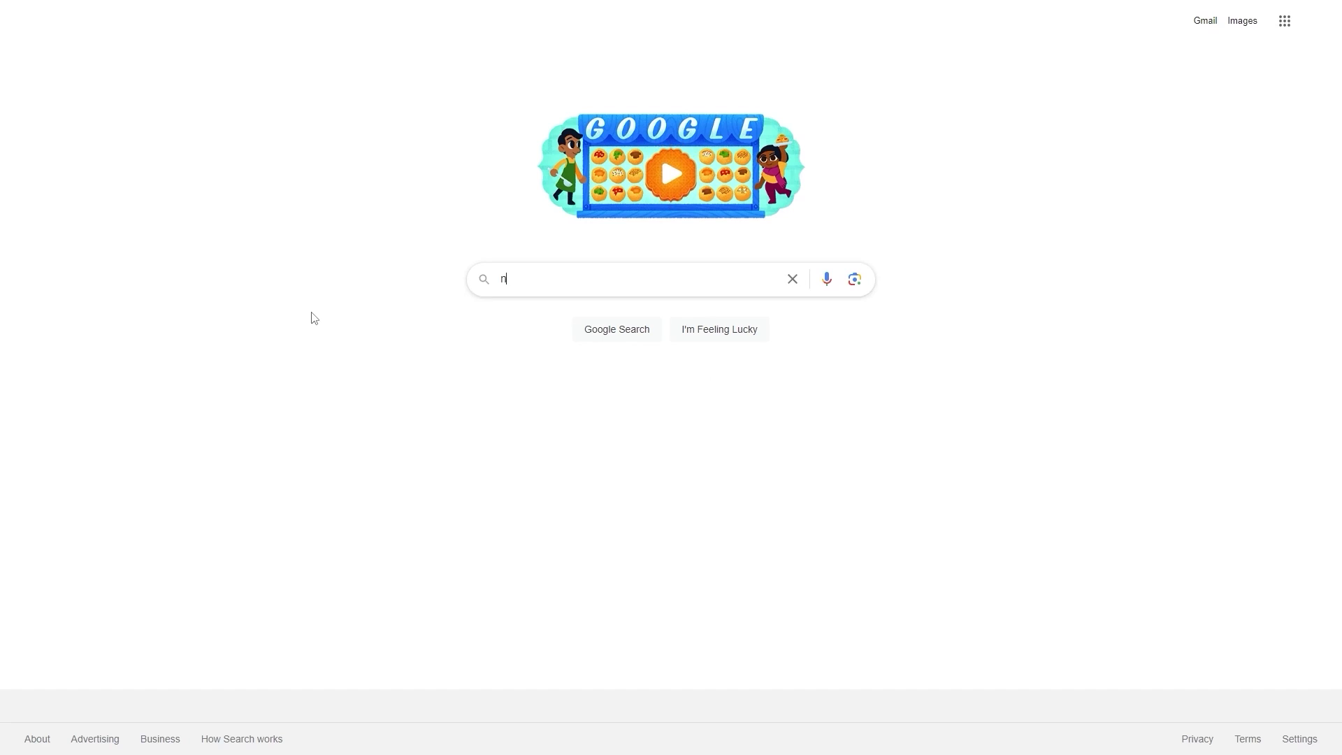
text(etcore)
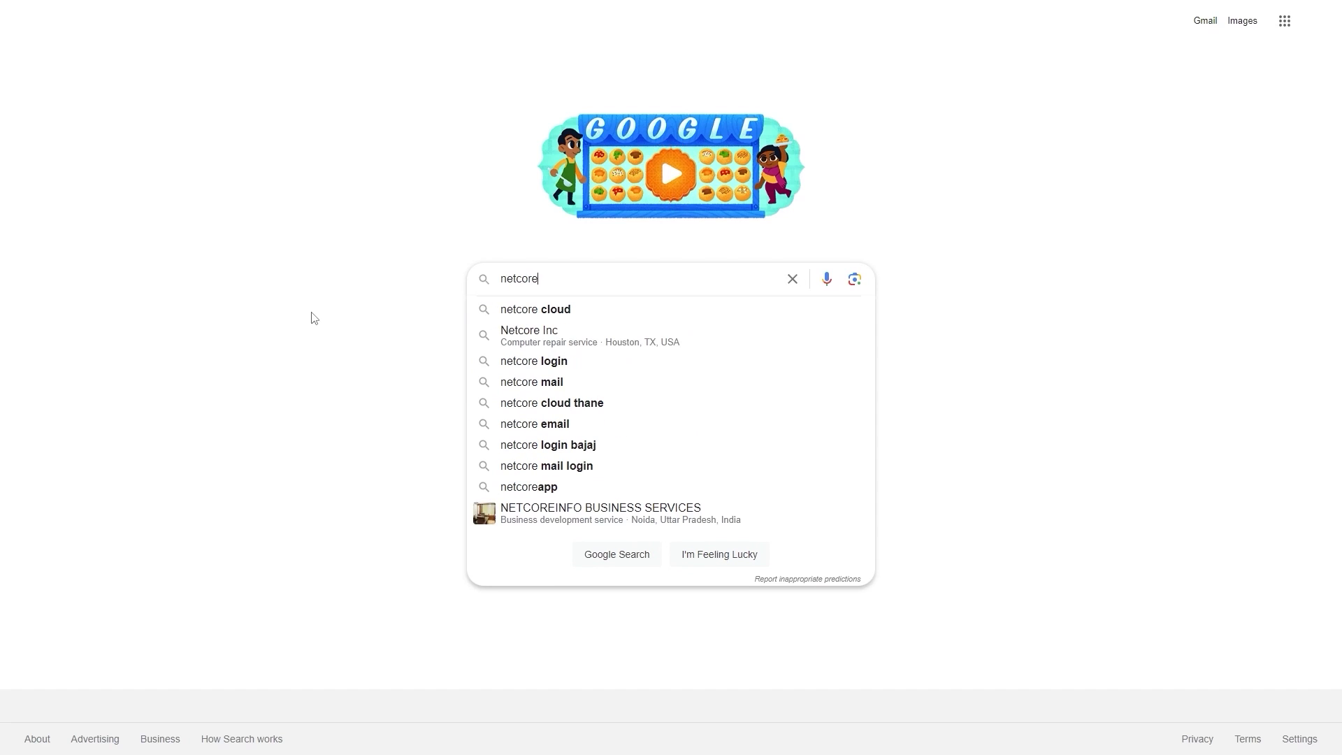
text( 3.1)
key(Return)
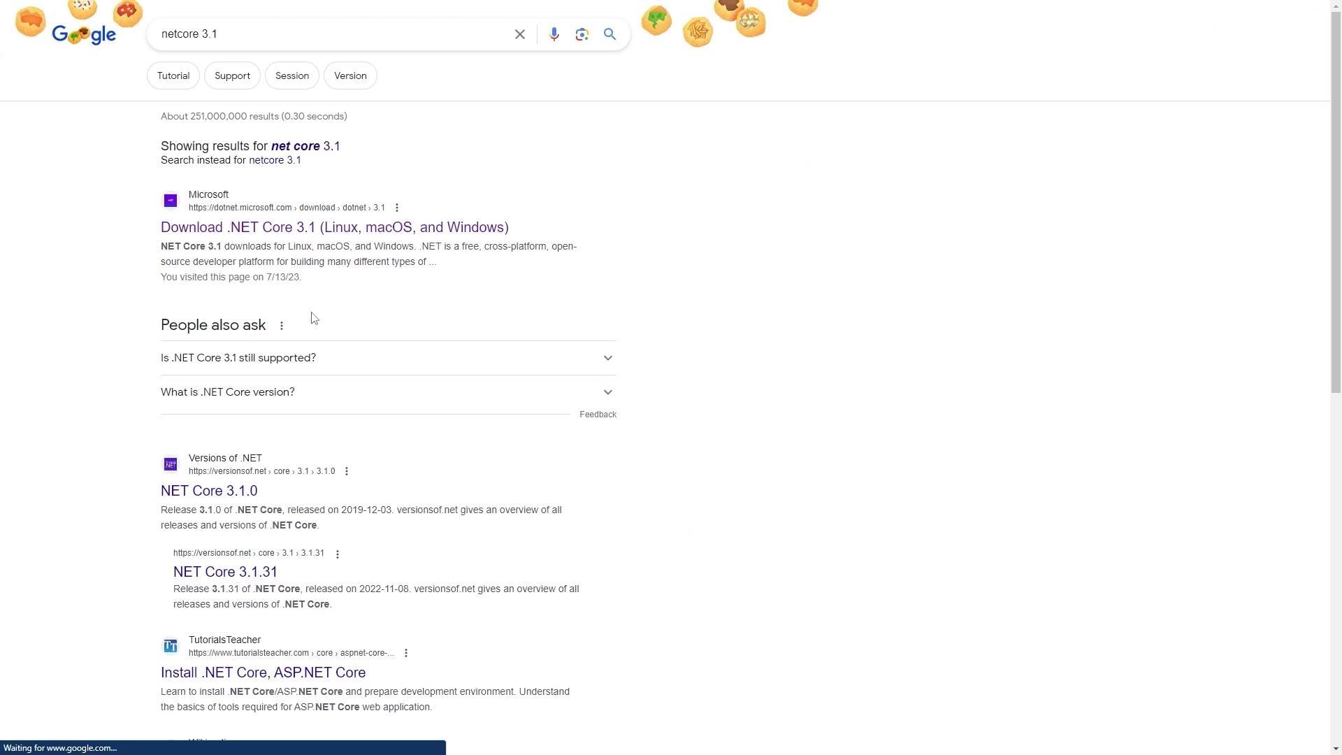
click(332, 233)
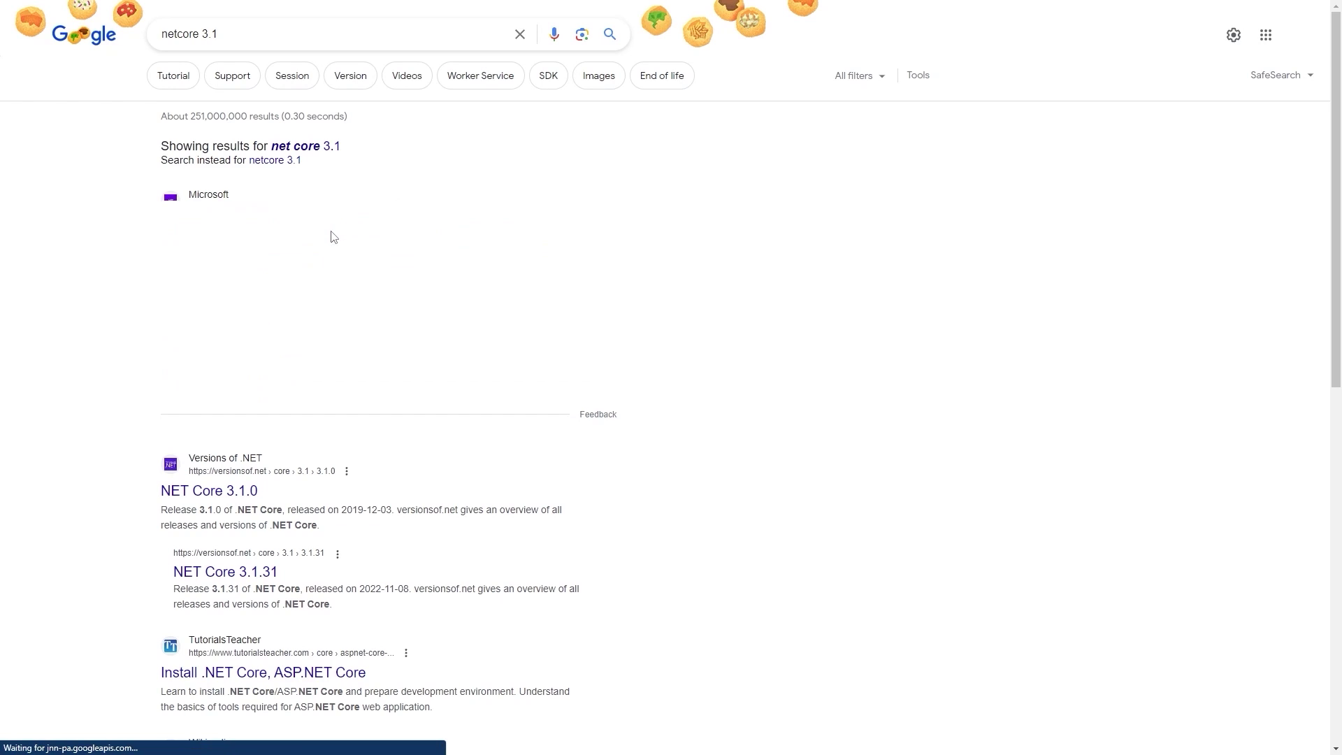
Start downloading the Windows x64 installer of .NET Core SDK 3.1.426 and cancel the running download.
scroll(331, 234, down, 2)
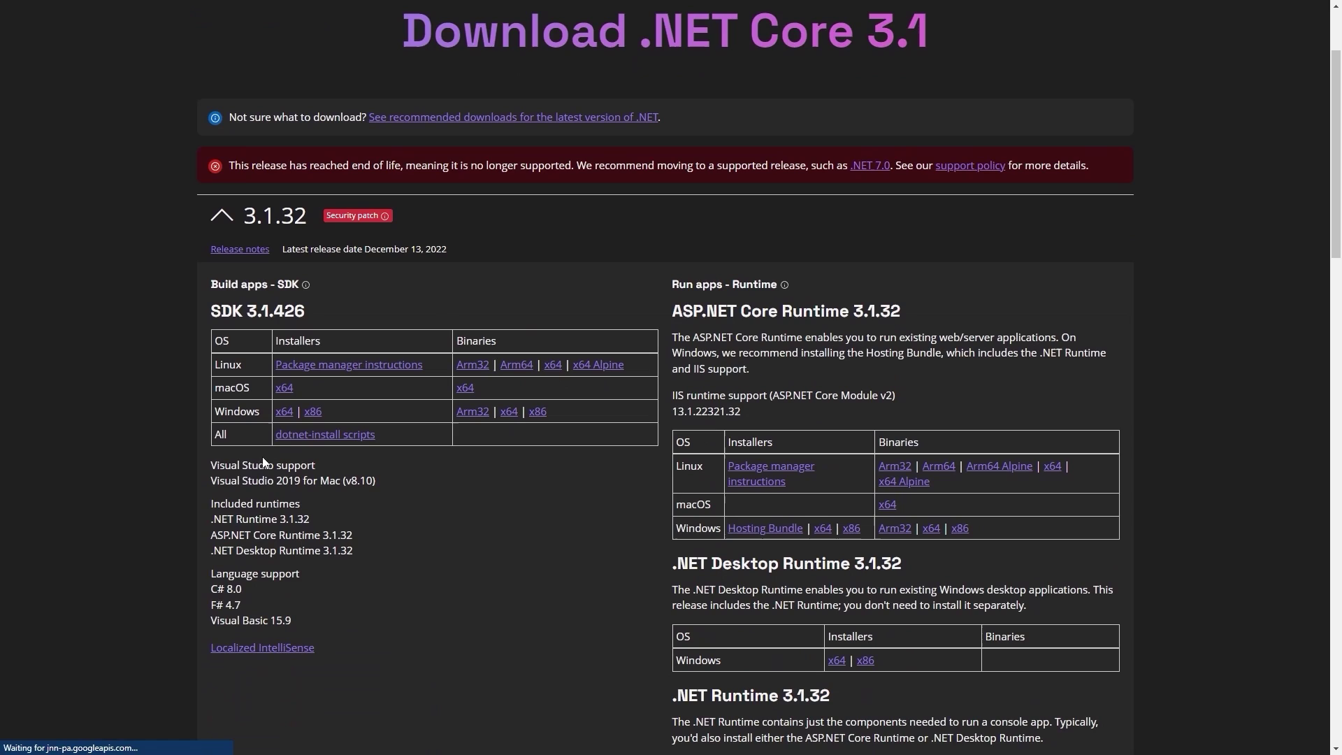
click(280, 412)
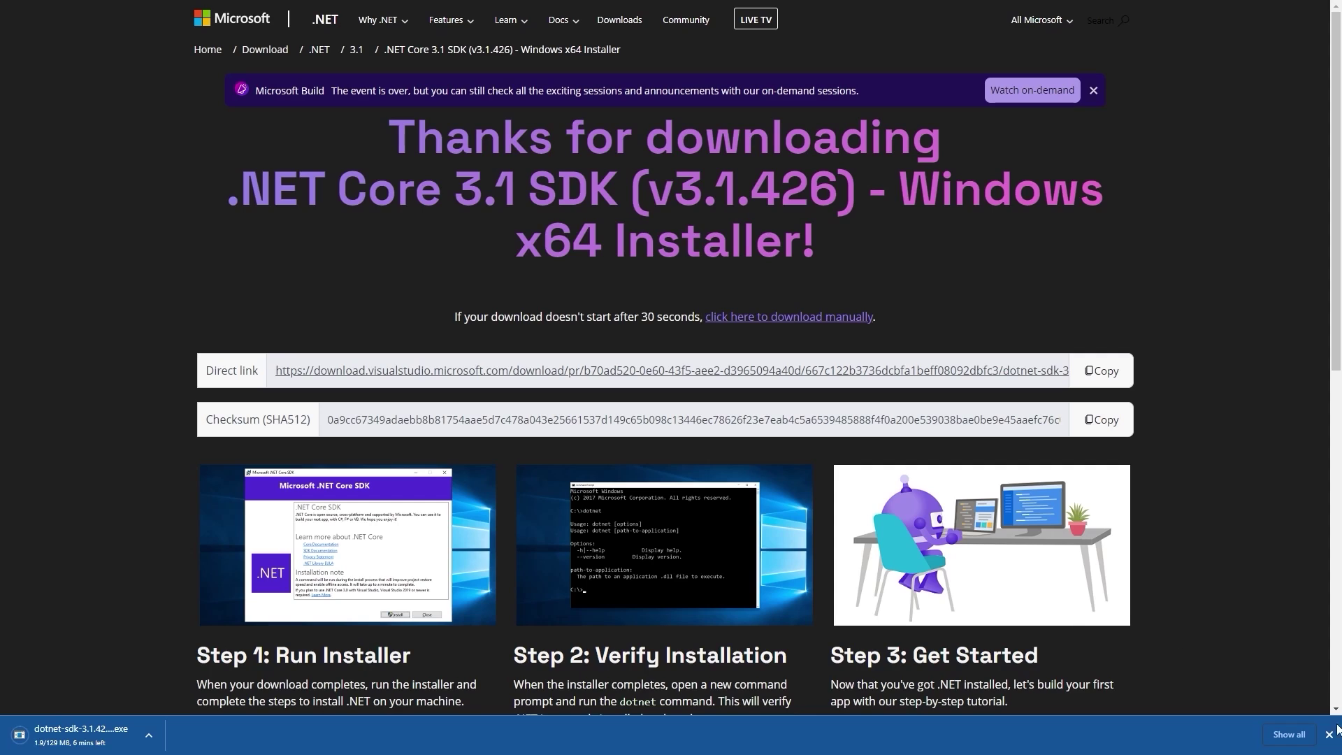
right_click(72, 733)
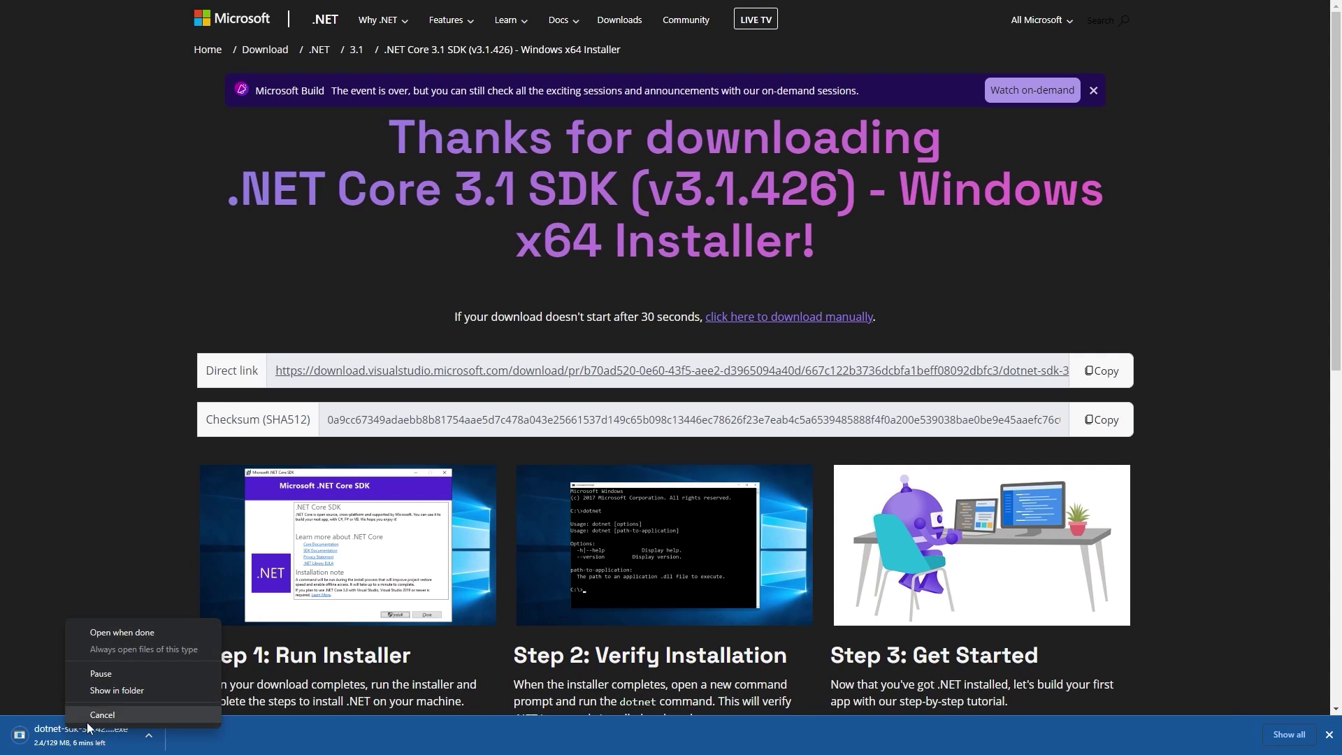
click(99, 702)
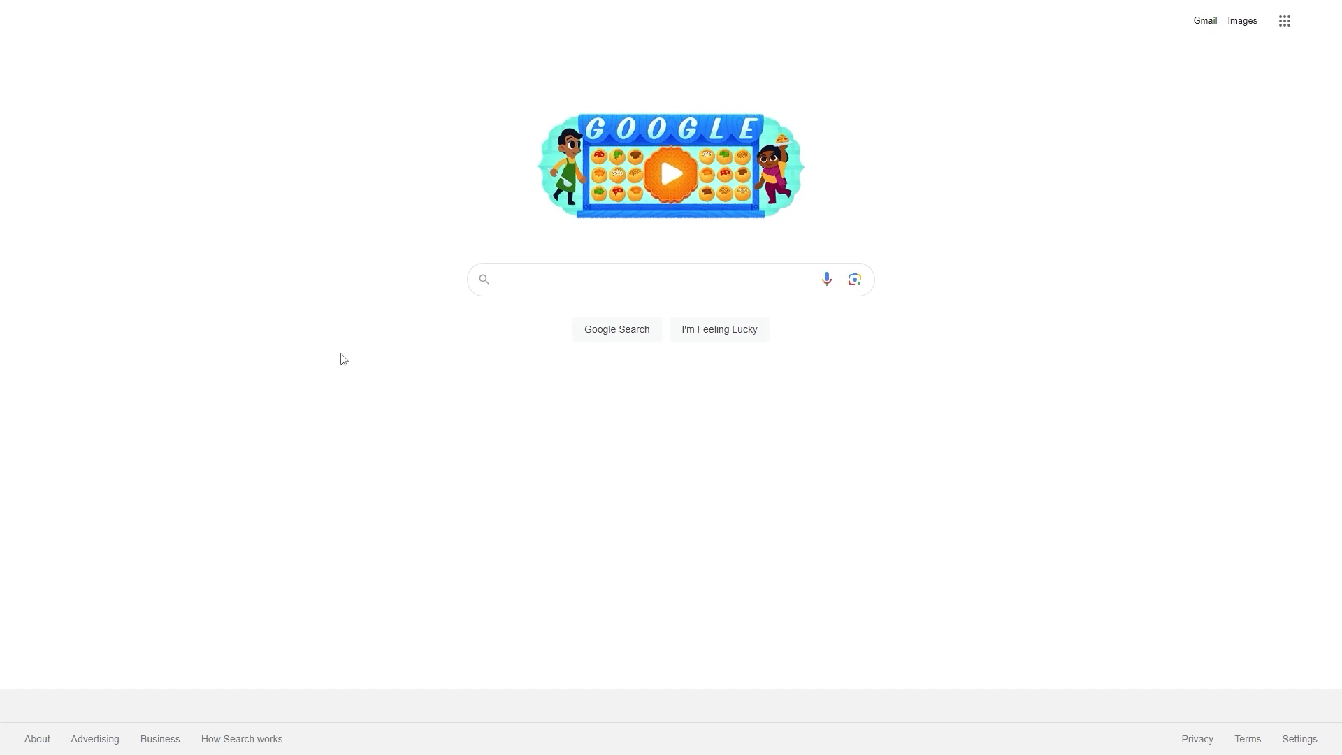
Search the web for "visual studio 2022" and open Microsoft's Visual Studio 2022 IDE page.
text(visu)
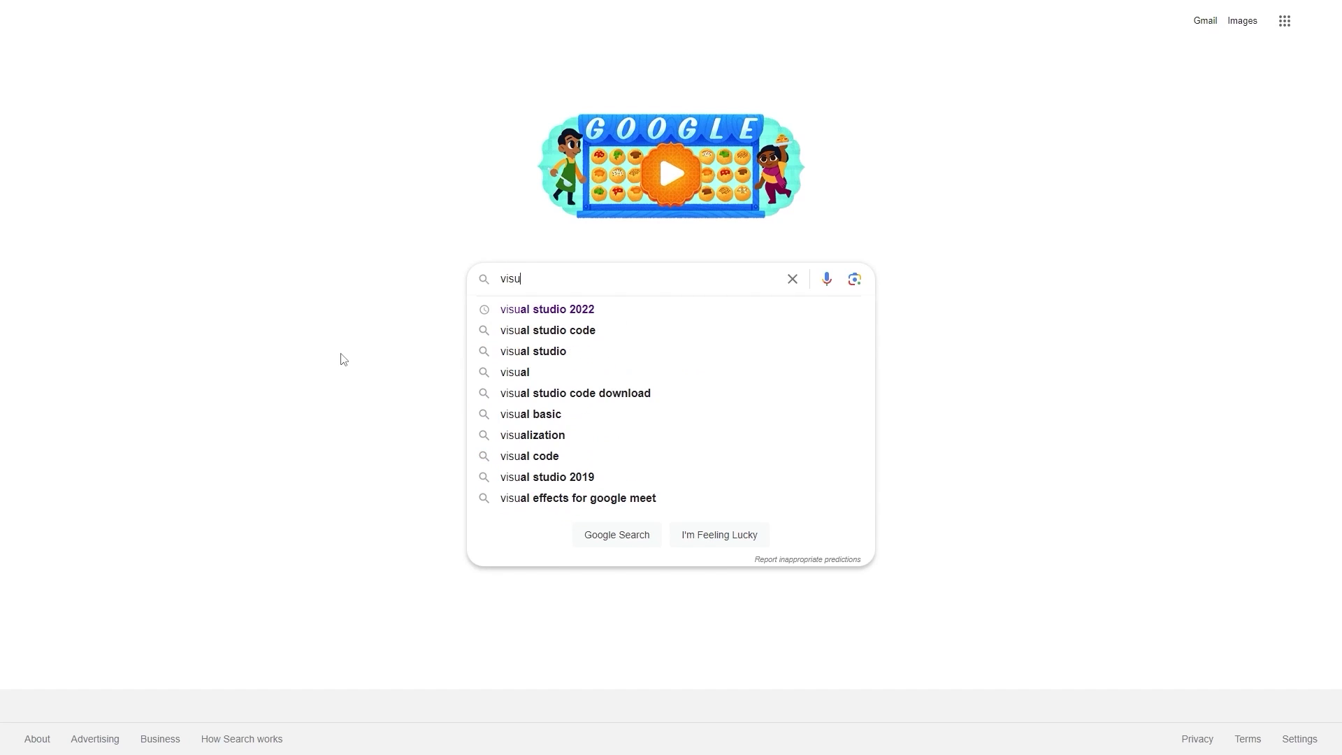
key(Down)
key(Return)
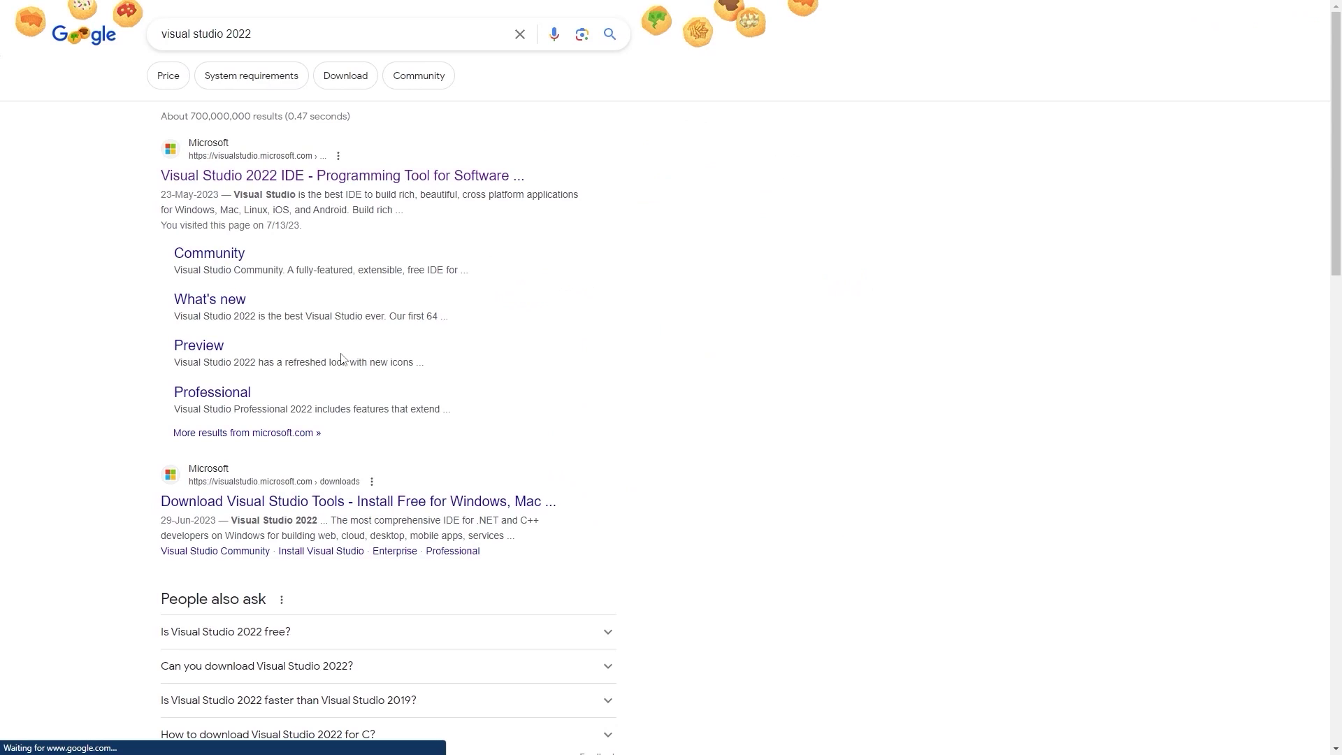
click(335, 178)
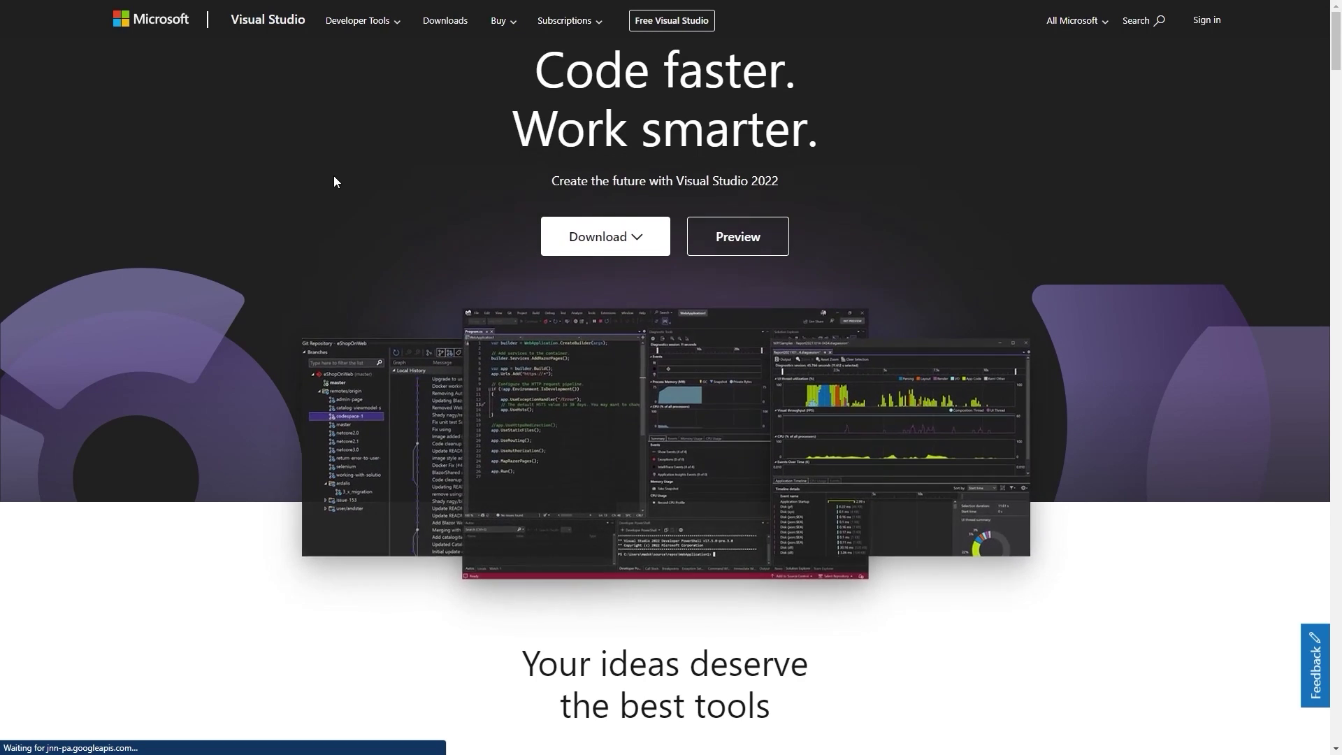
Start downloading Visual Studio Community 2022 and cancel the running download.
click(605, 236)
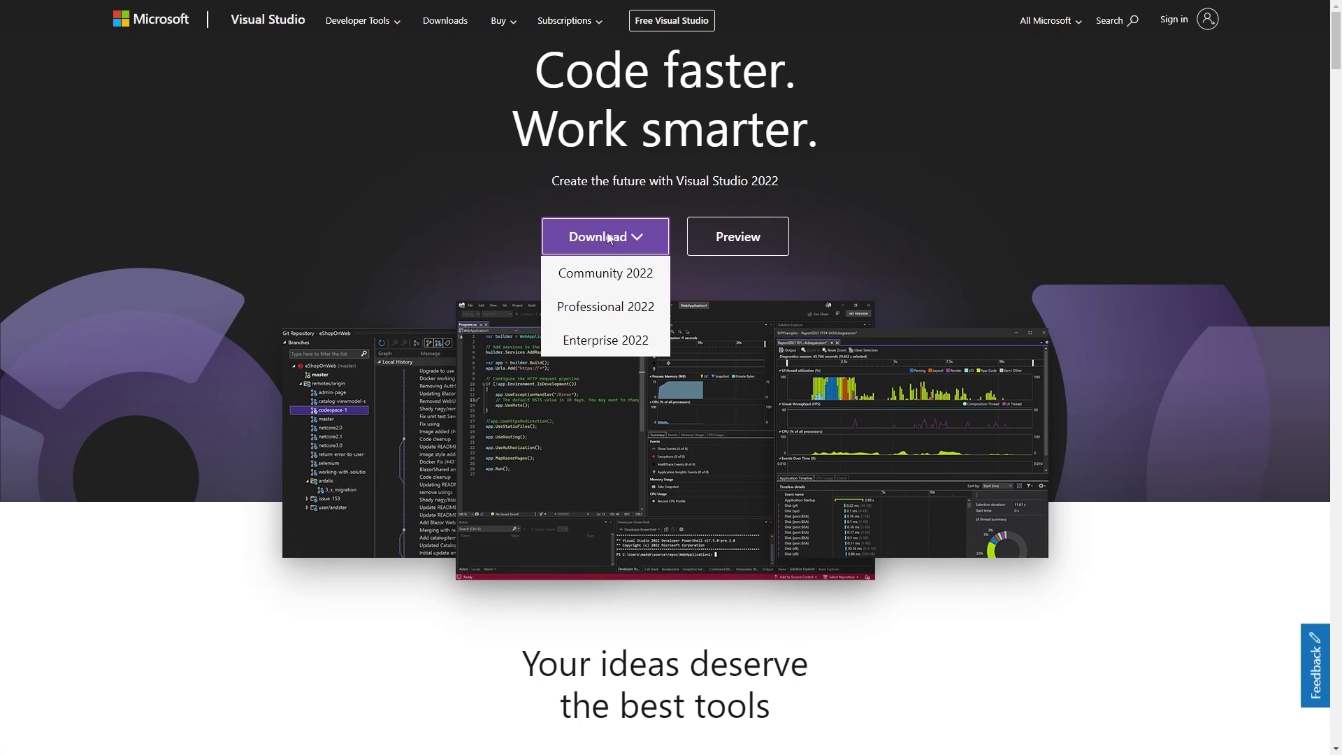
click(585, 287)
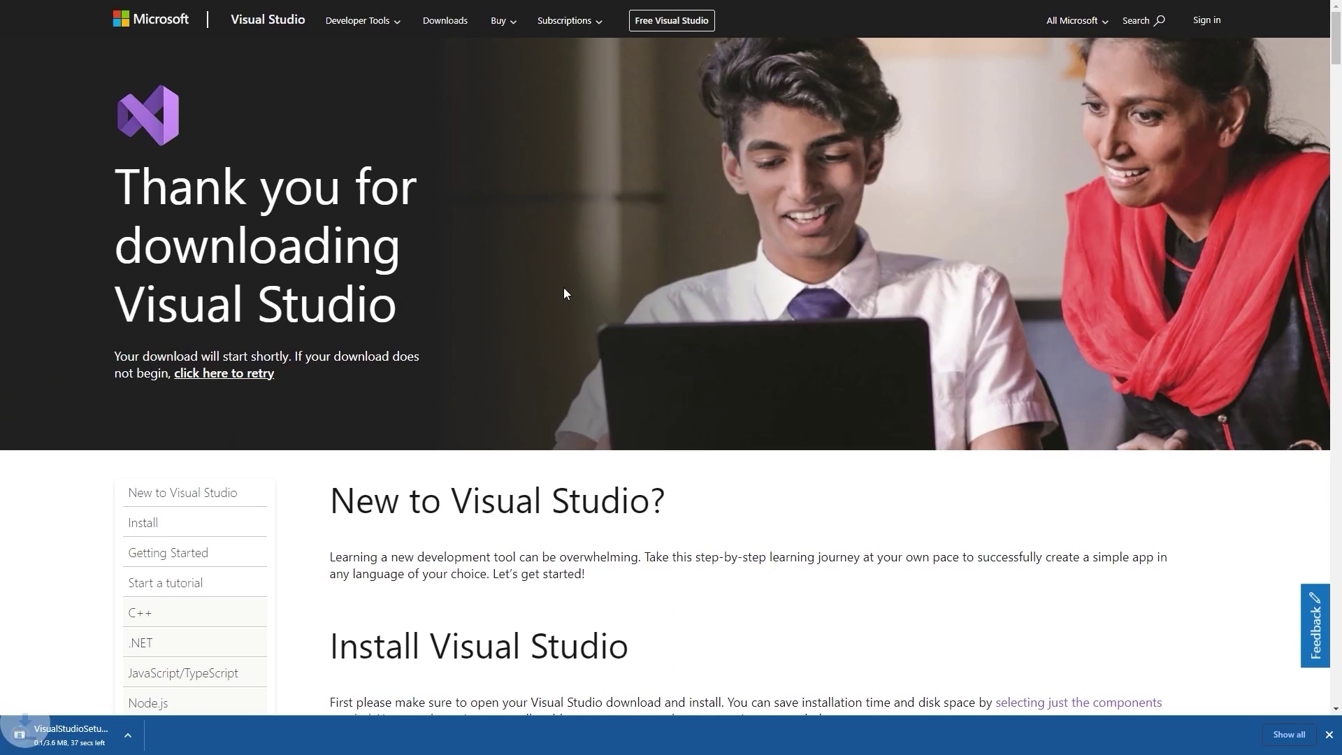
right_click(68, 730)
click(70, 720)
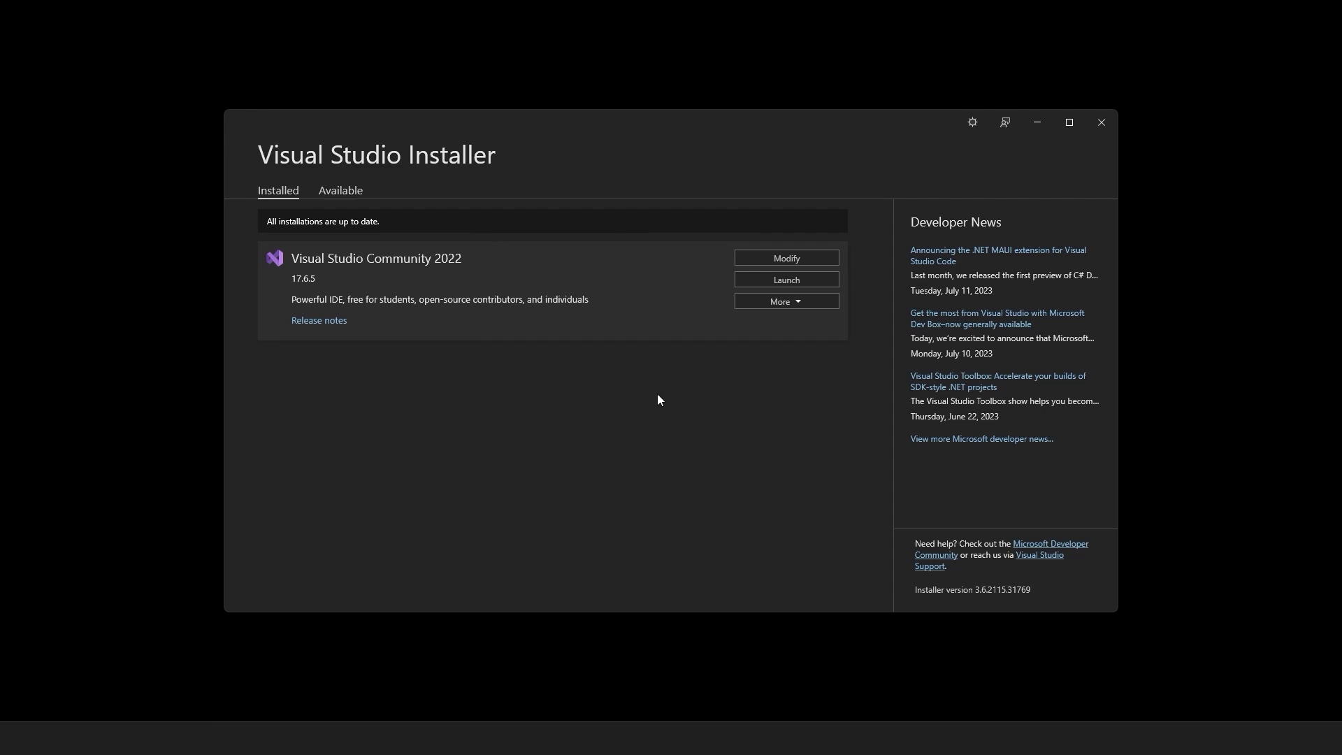
Open the installation of Visual Studio Community 2022 for modification in Visual Studio Installer and examine its selected workloads.
click(780, 264)
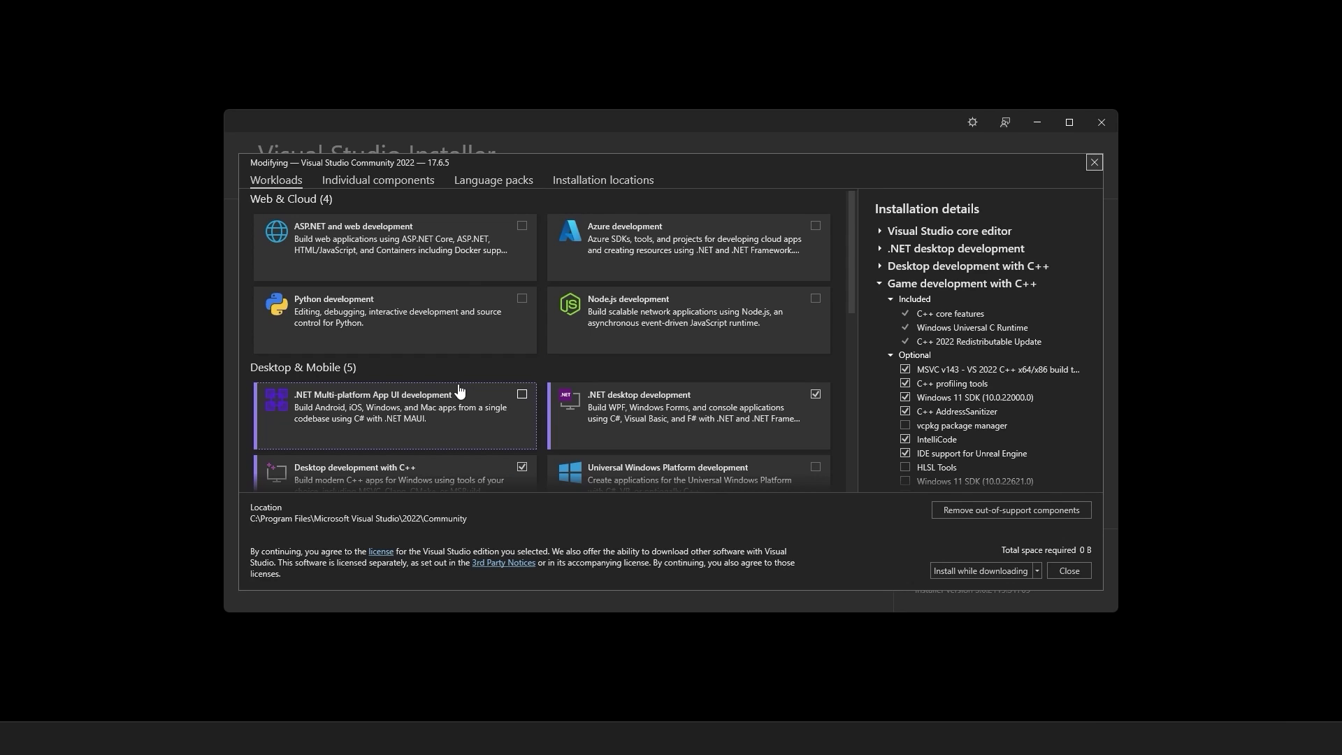
scroll(459, 390, down, 3)
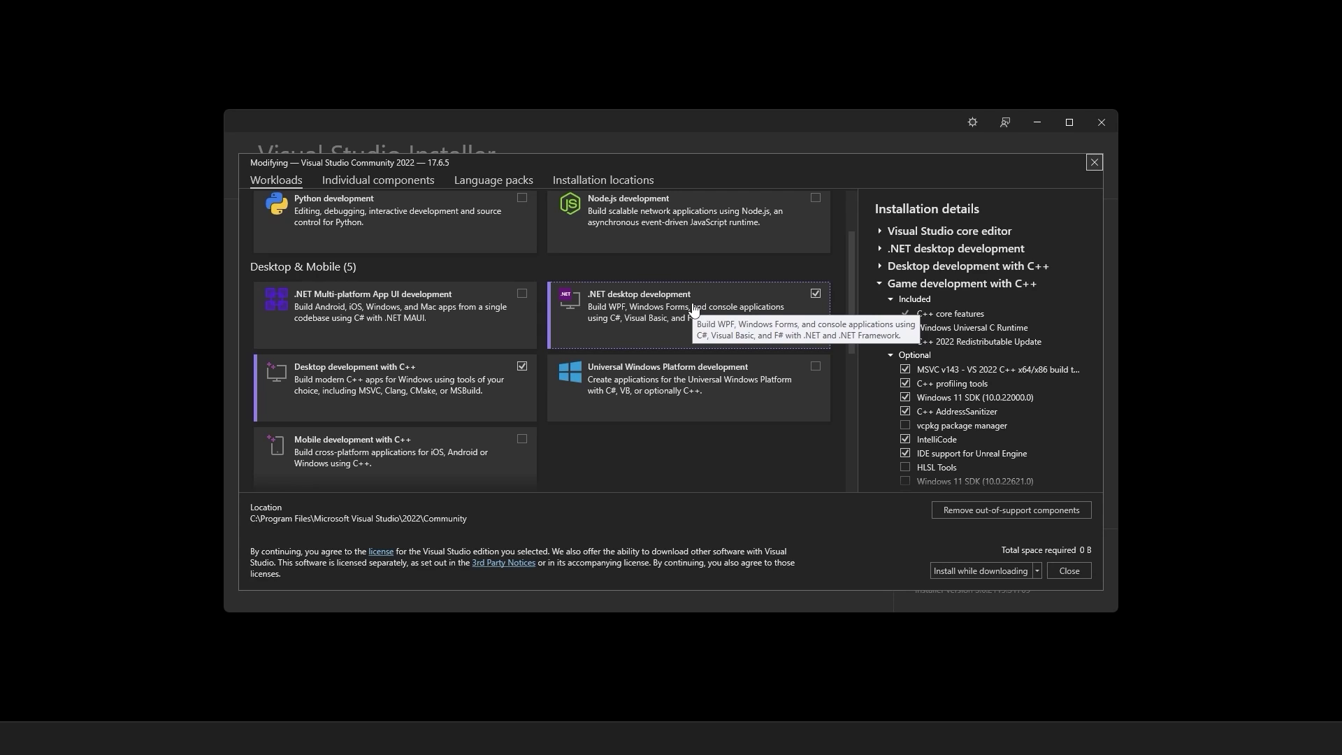
scroll(694, 310, down, 2)
scroll(694, 309, up, 1)
scroll(694, 310, down, 1)
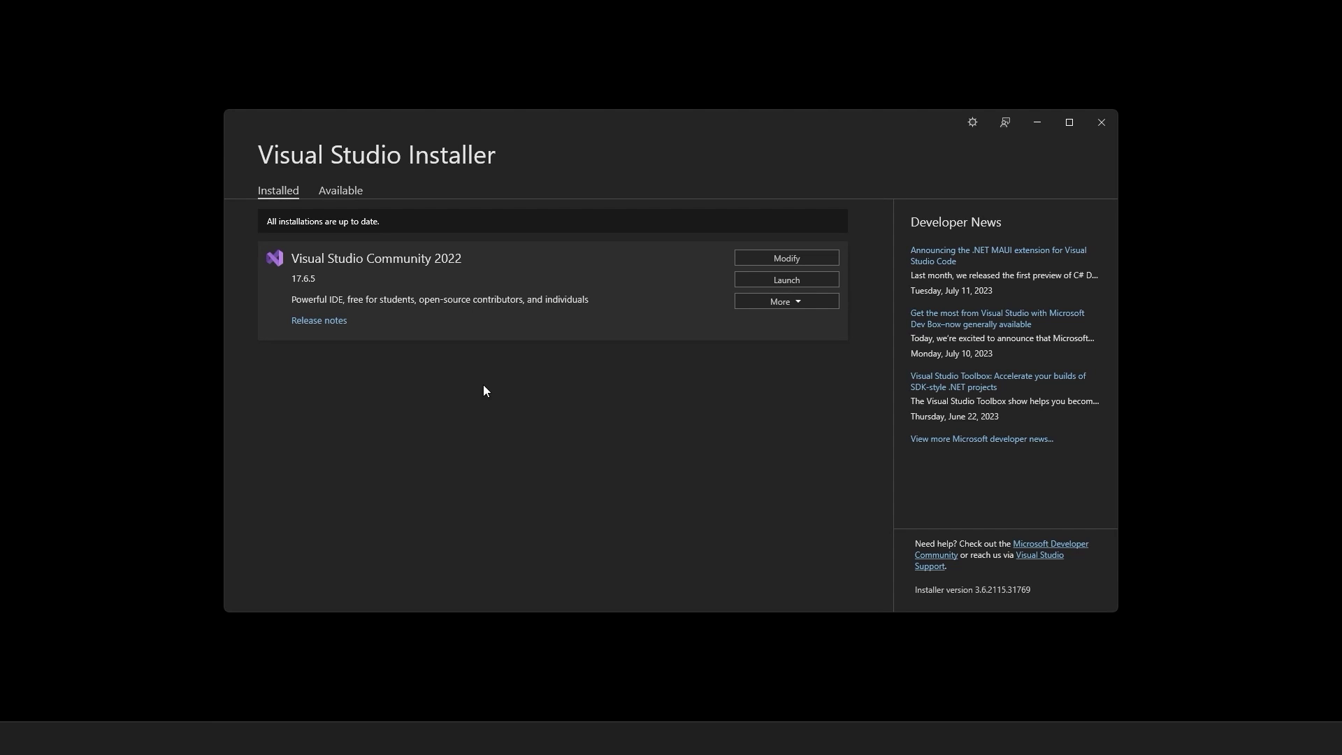
Launch Visual Studio Community 2022 from the installer, check it for updates, and close the installer.
click(744, 283)
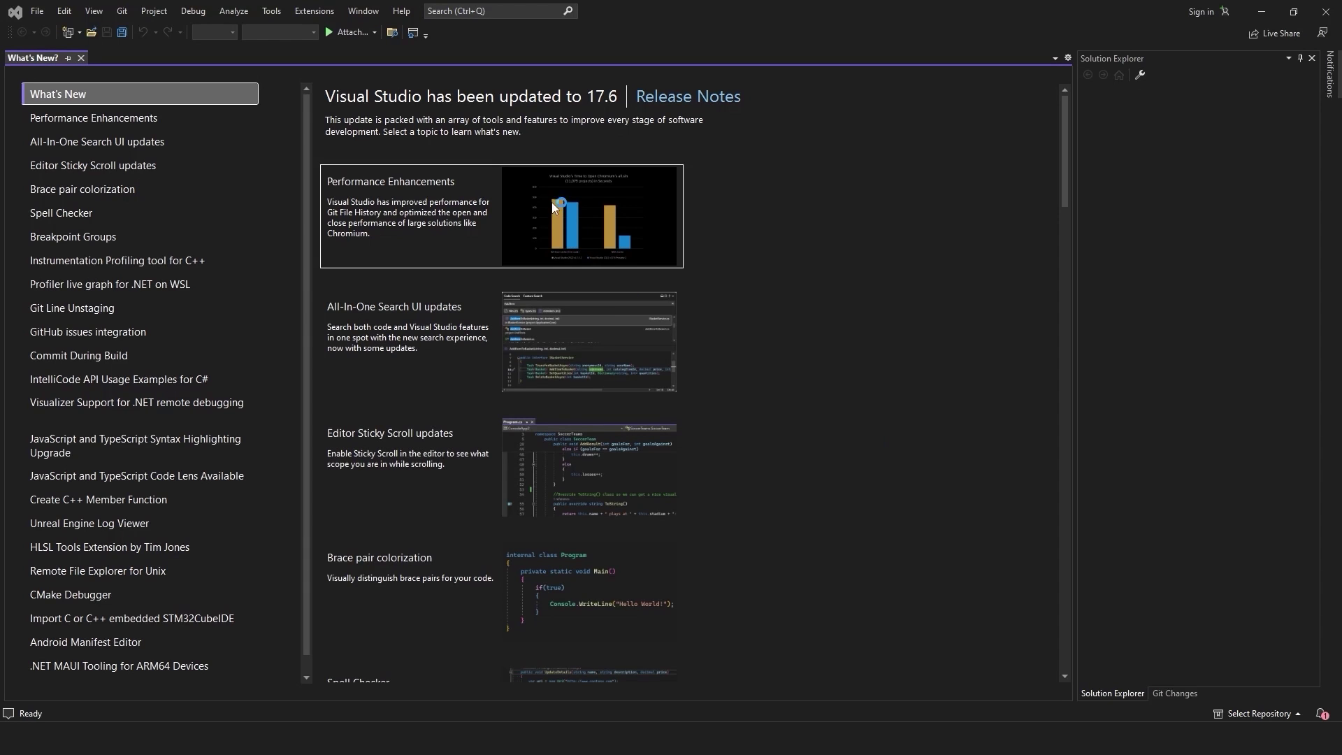
click(401, 10)
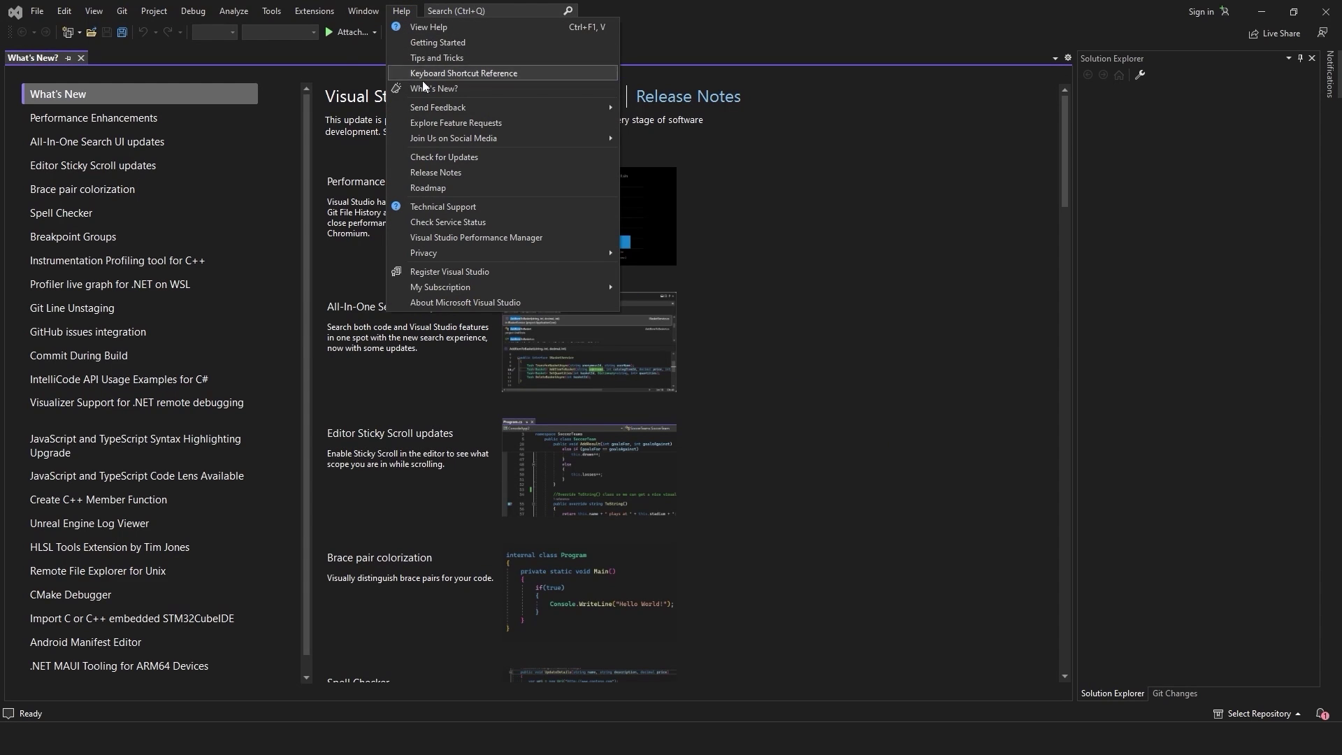
click(456, 158)
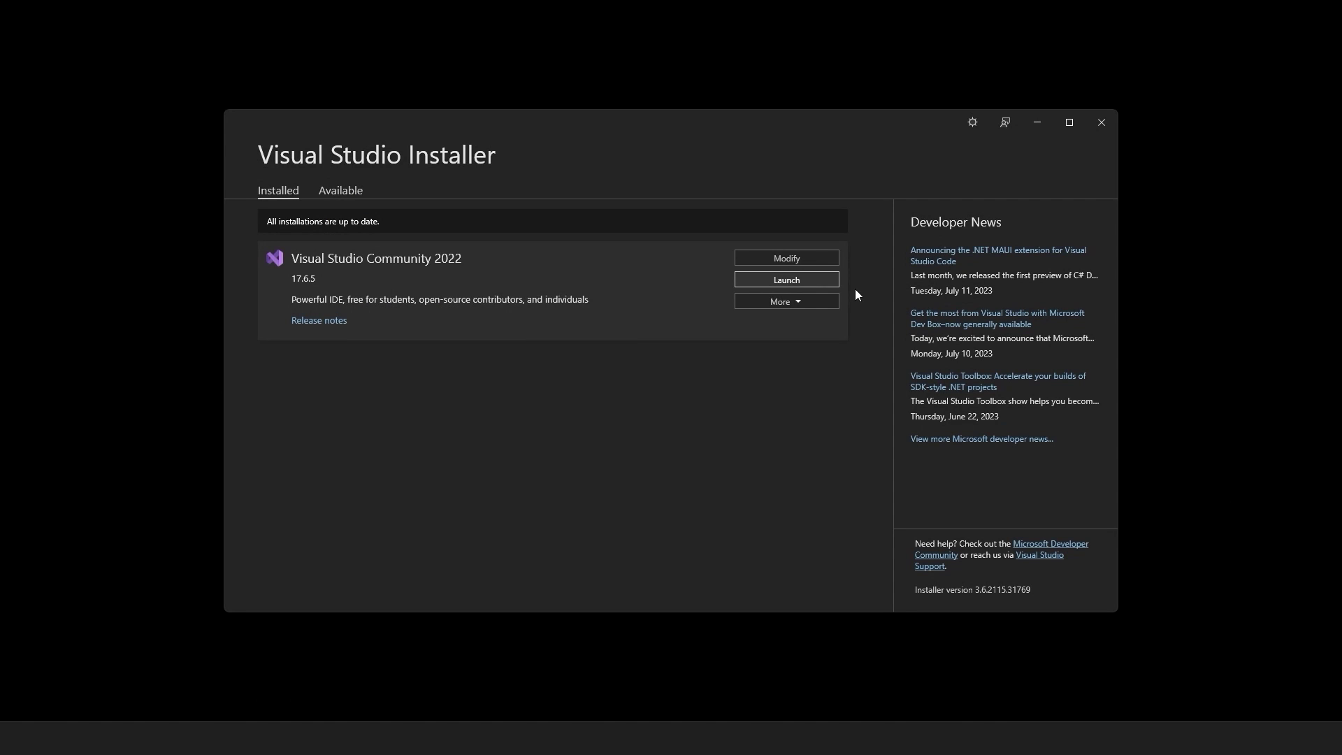
click(1108, 120)
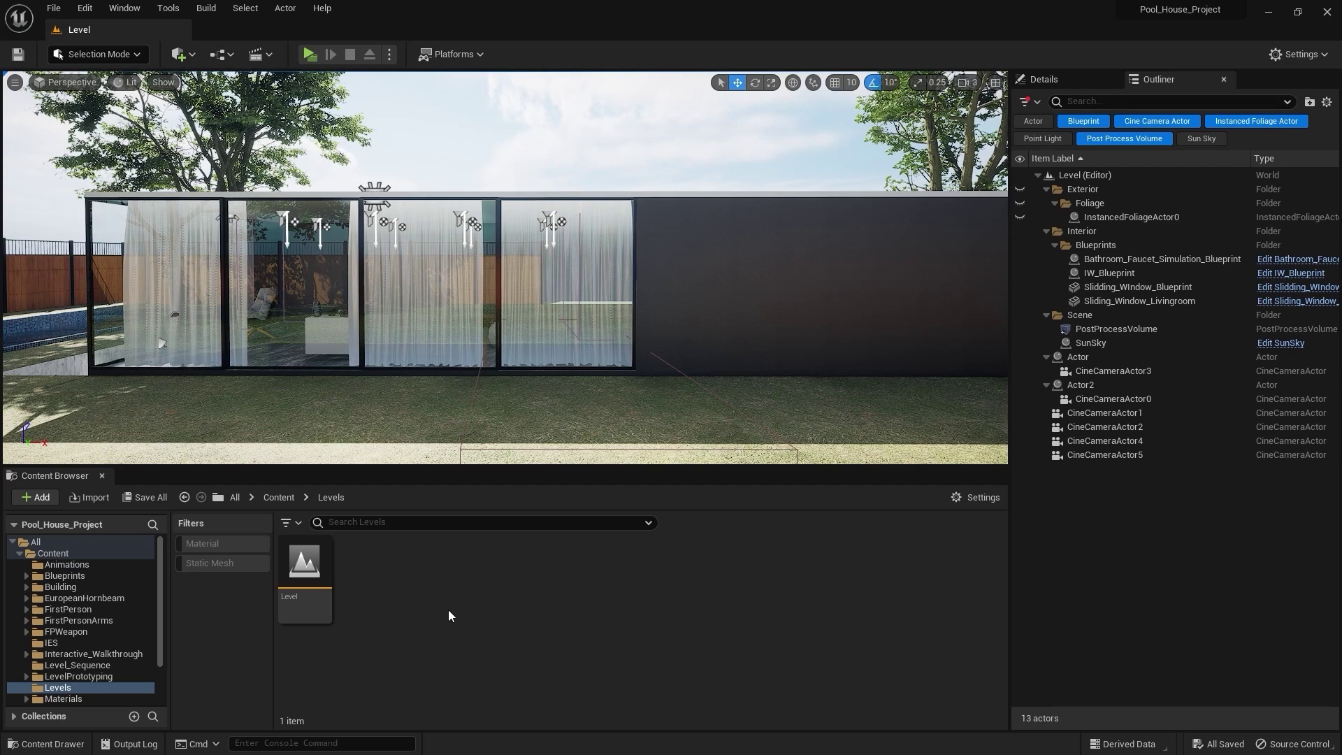
Switch to Unreal Editor and open Slidding_WIndow_Blueprint from the Slidding_Window folder under Blueprints.
click(94, 576)
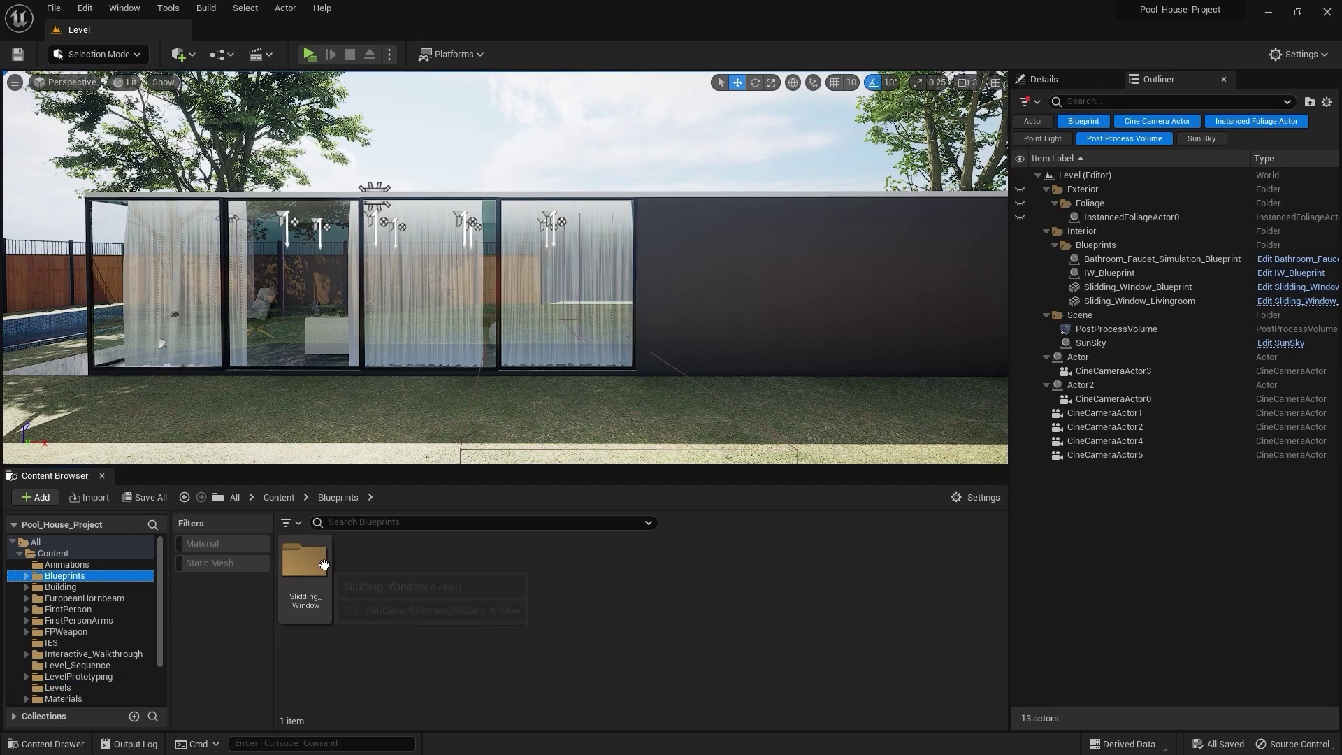
click(293, 588)
double_click(294, 588)
double_click(297, 589)
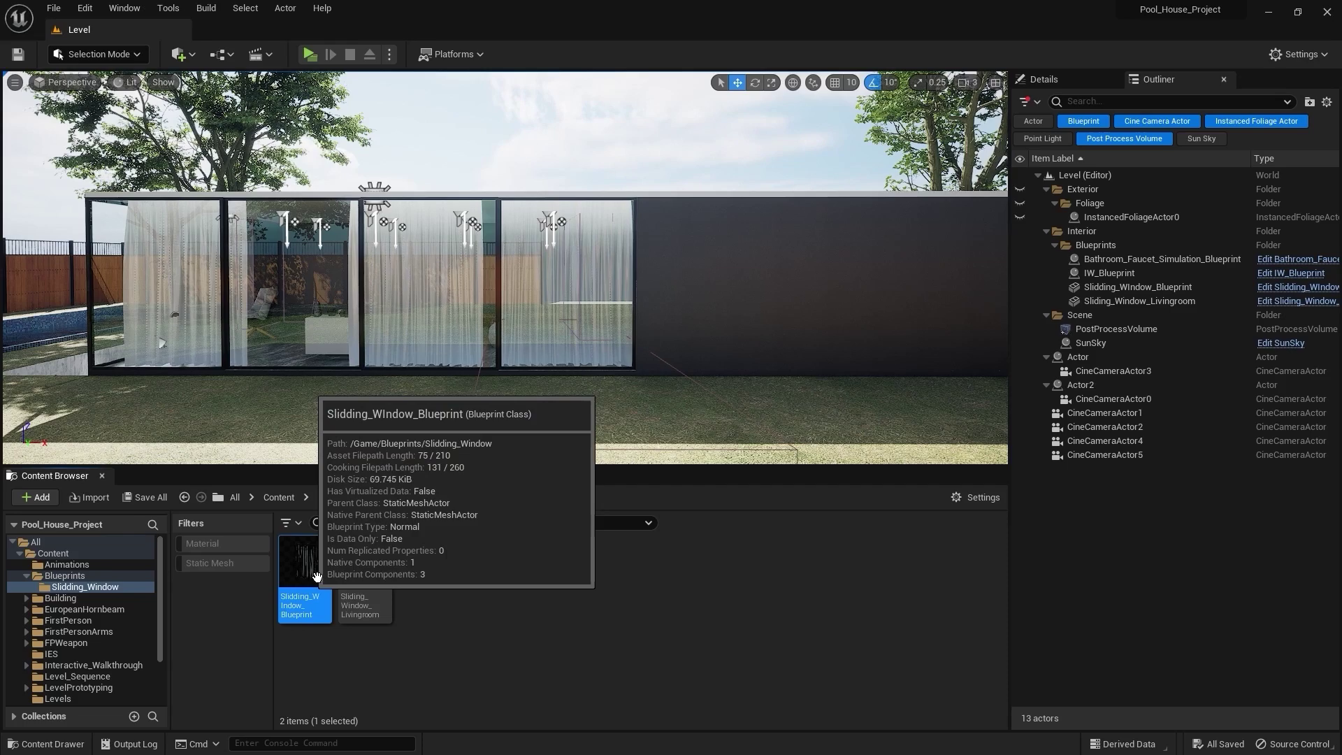
scroll(296, 364, up, 4)
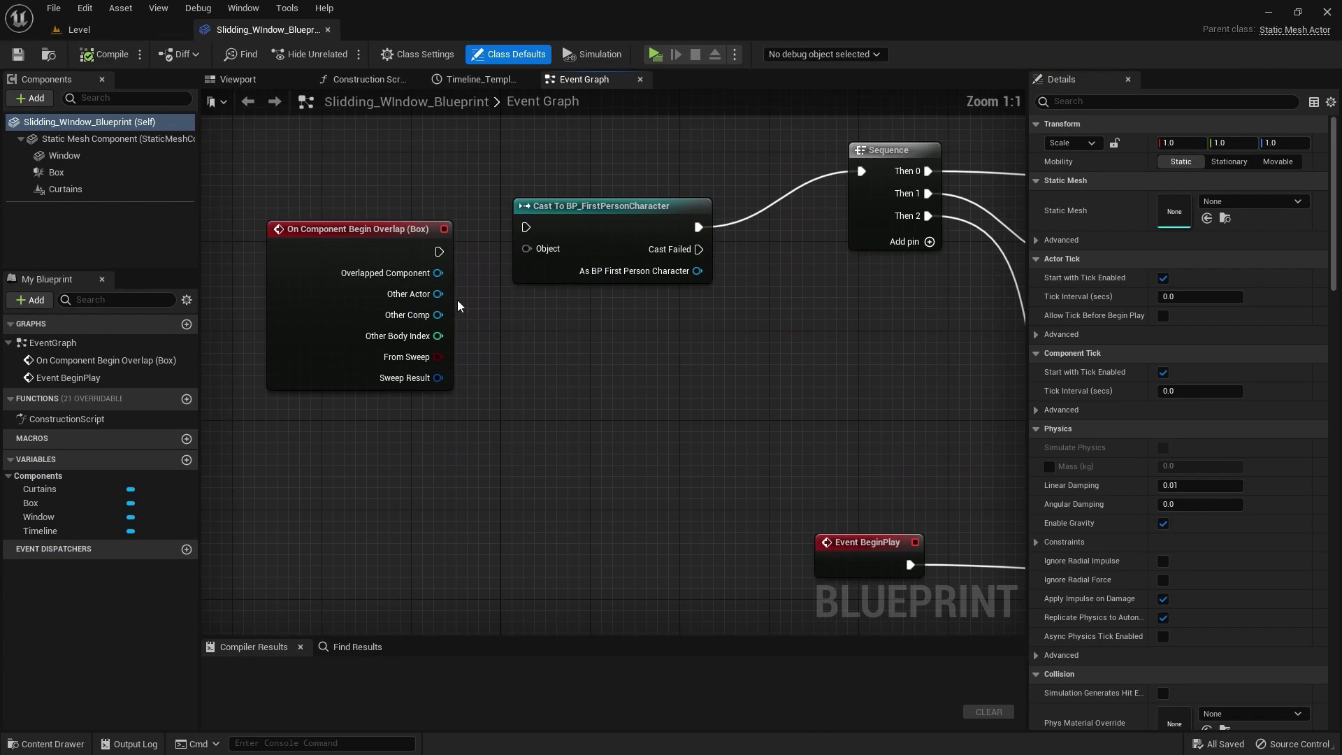
Connect the Box begin-overlap event to the Cast To BP_FirstPersonCharacter node, wiring its execution output and Other Actor to Object.
drag(442, 250, 527, 228)
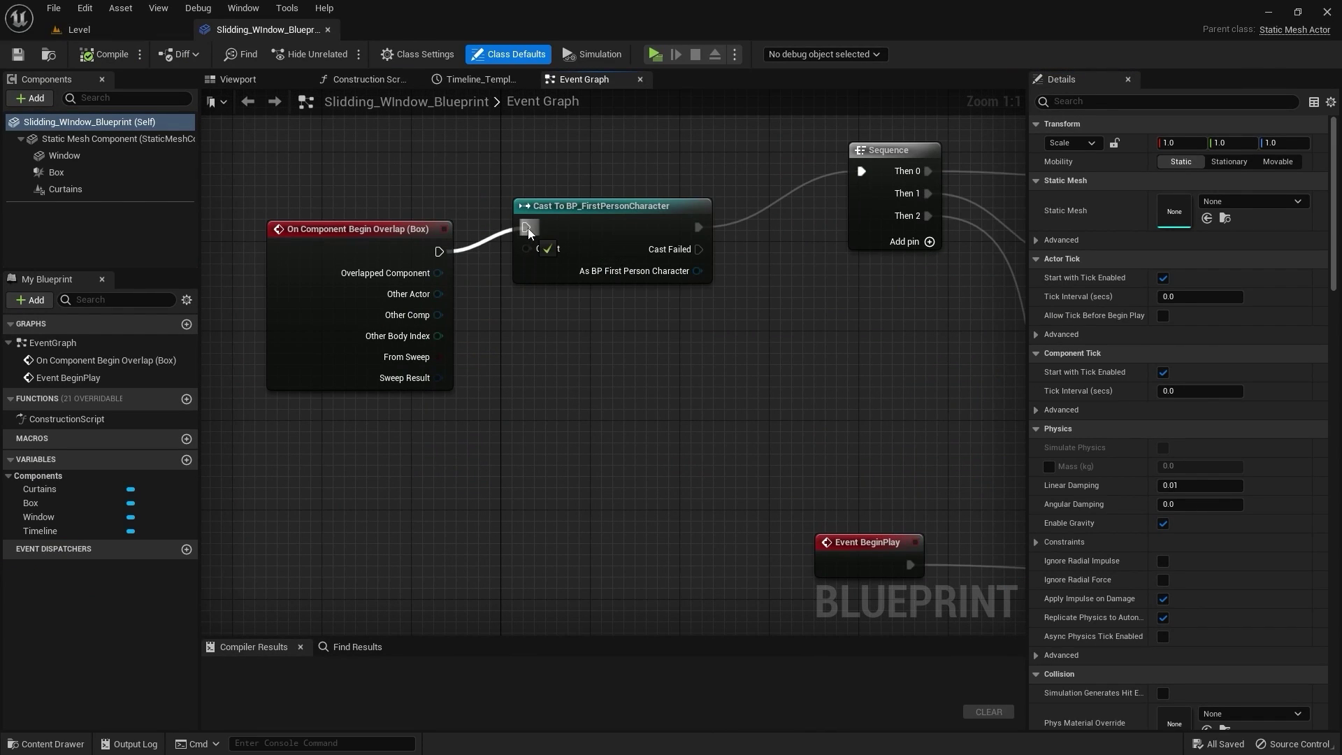
drag(438, 295, 527, 248)
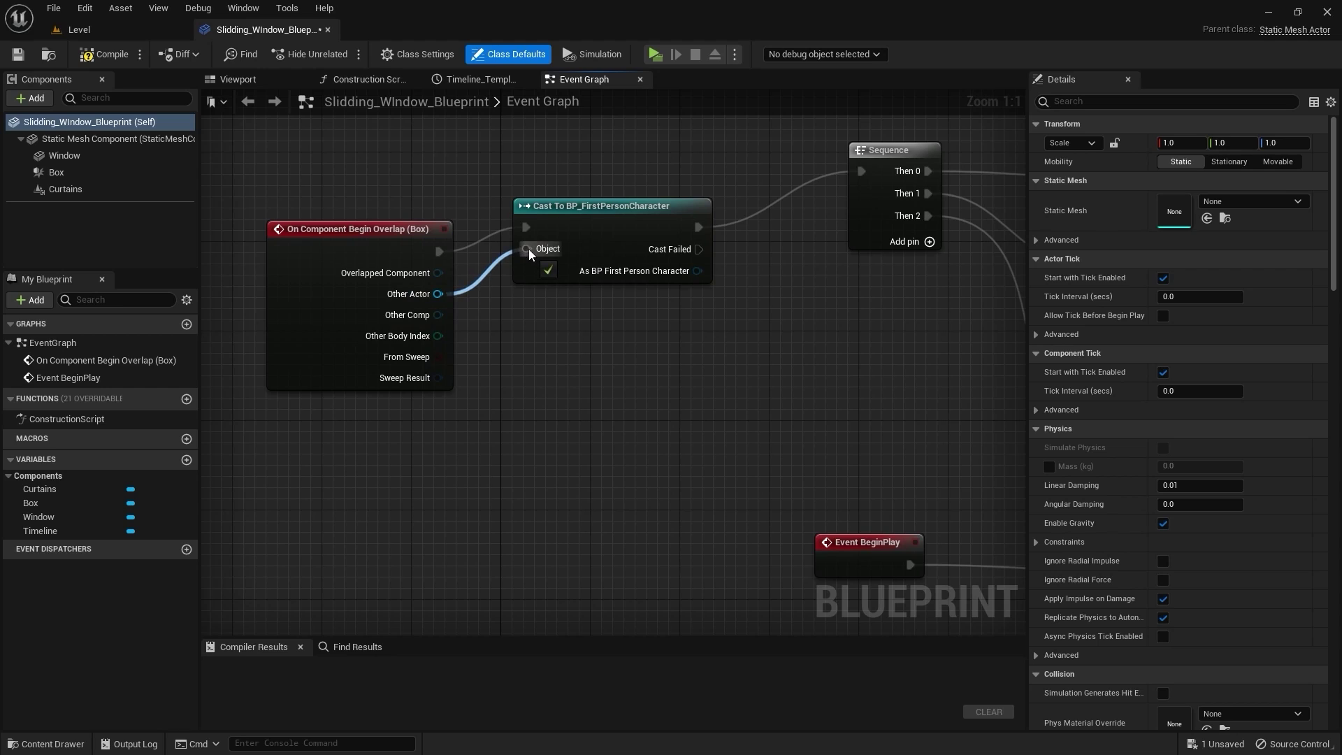
Break the link from Event BeginPlay to Play from Start and connect the 1.0-second Delay's Completed output to Play from Start.
scroll(696, 386, down, 3)
right_drag(696, 385, 185, 252)
scroll(454, 357, up, 3)
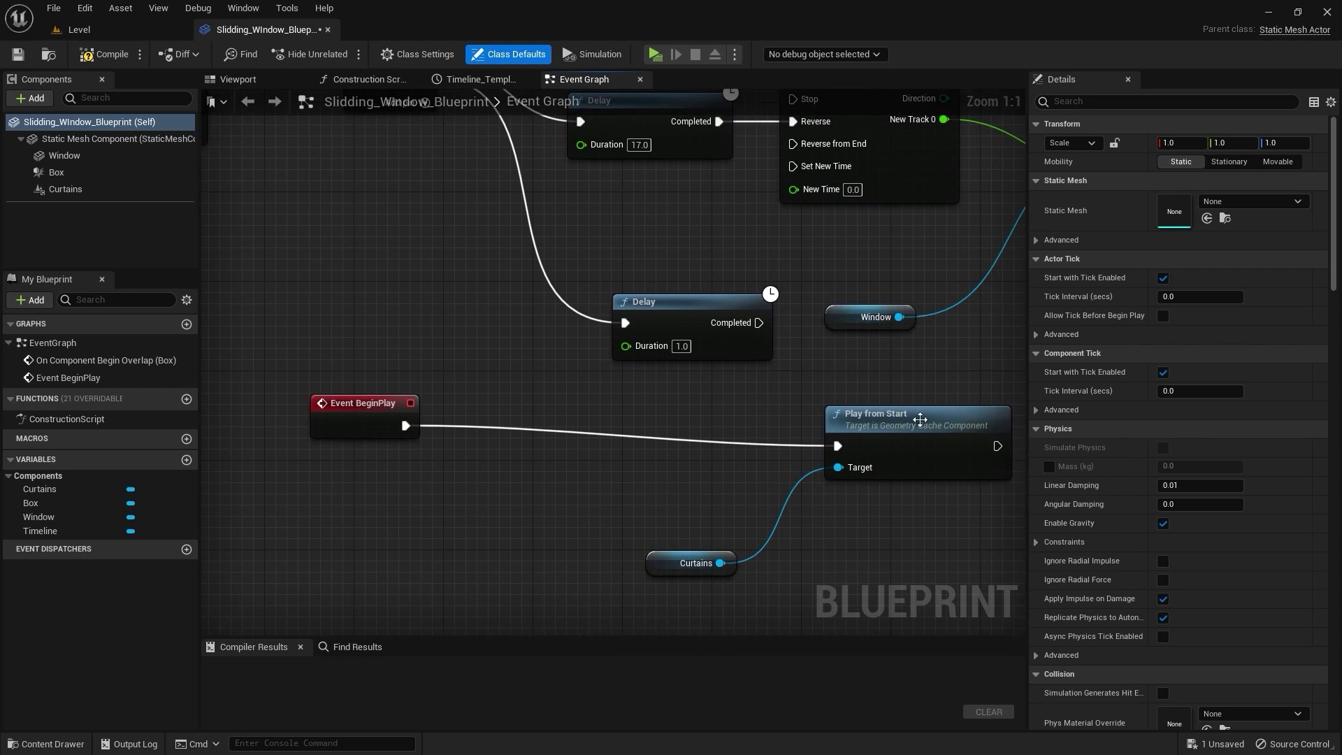
alt+click(837, 446)
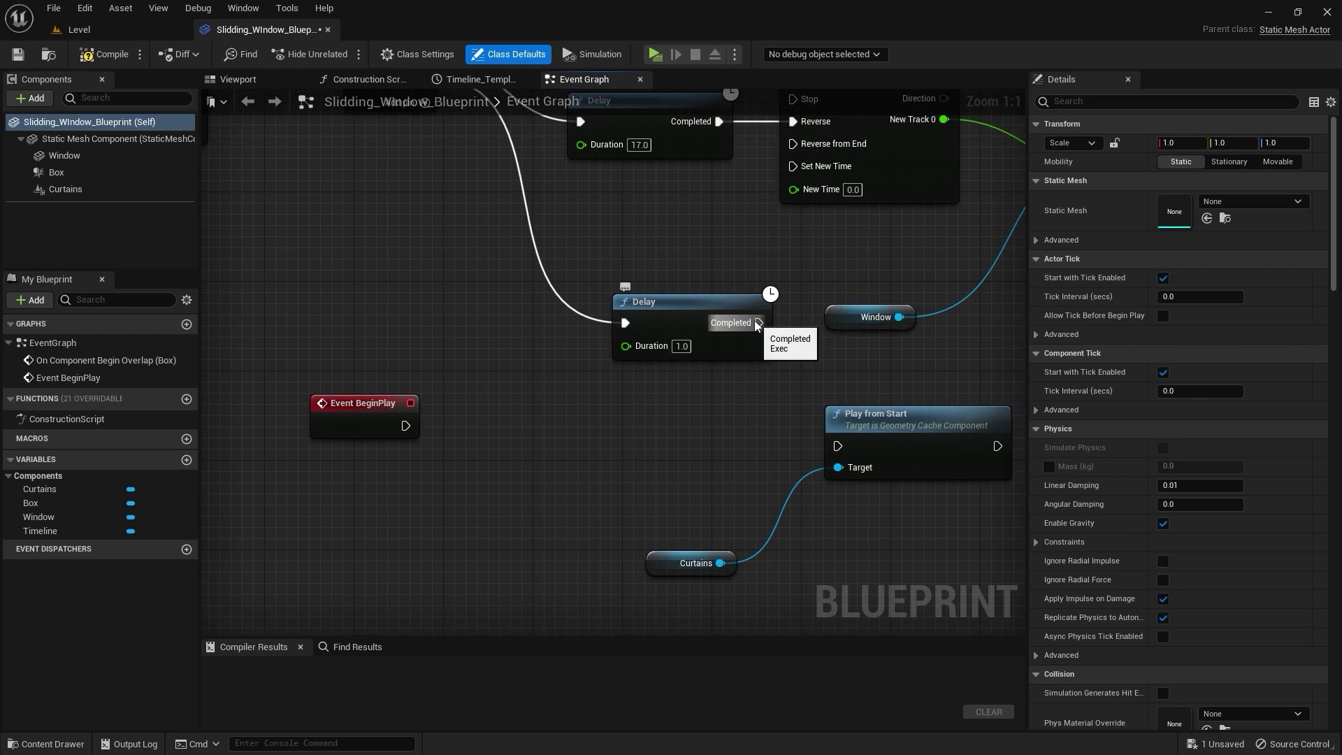
drag(759, 322, 838, 446)
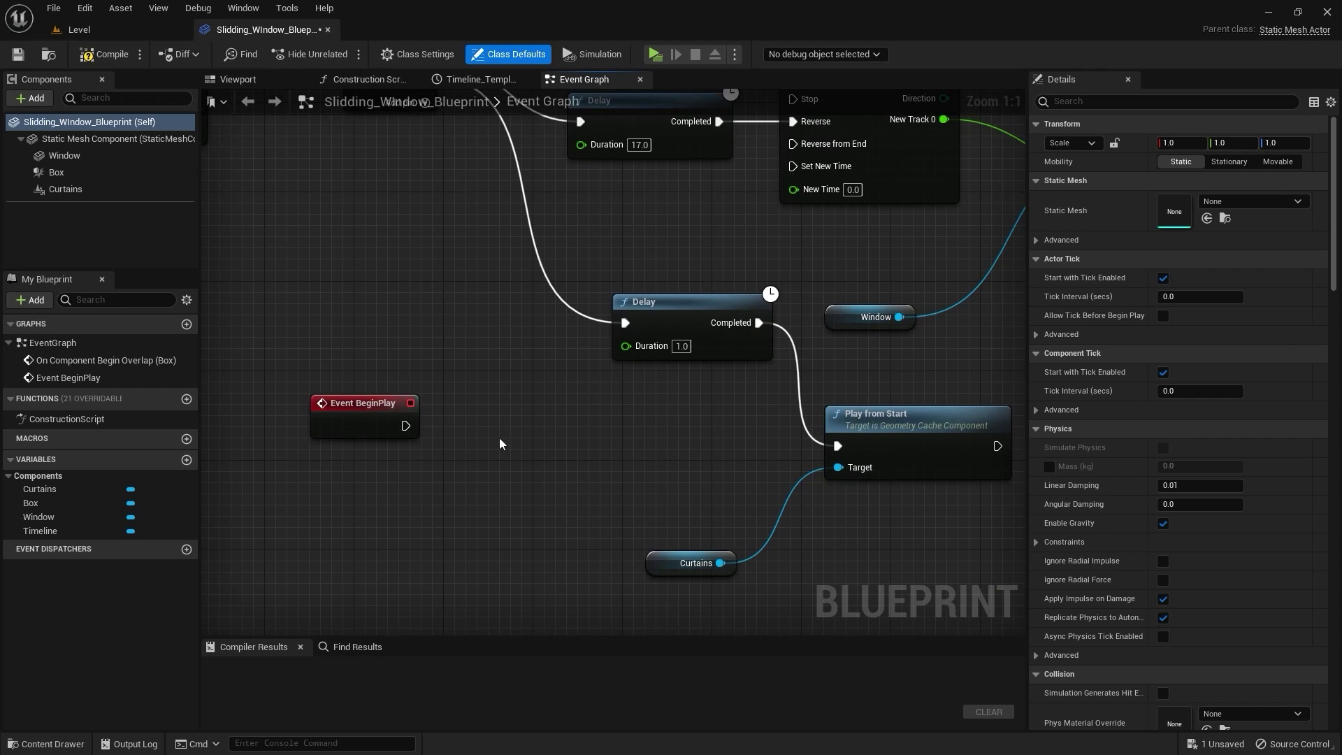
Delete the unused Event BeginPlay node, and compile and close Slidding_WIndow_Blueprint.
drag(479, 361, 304, 494)
key(Delete)
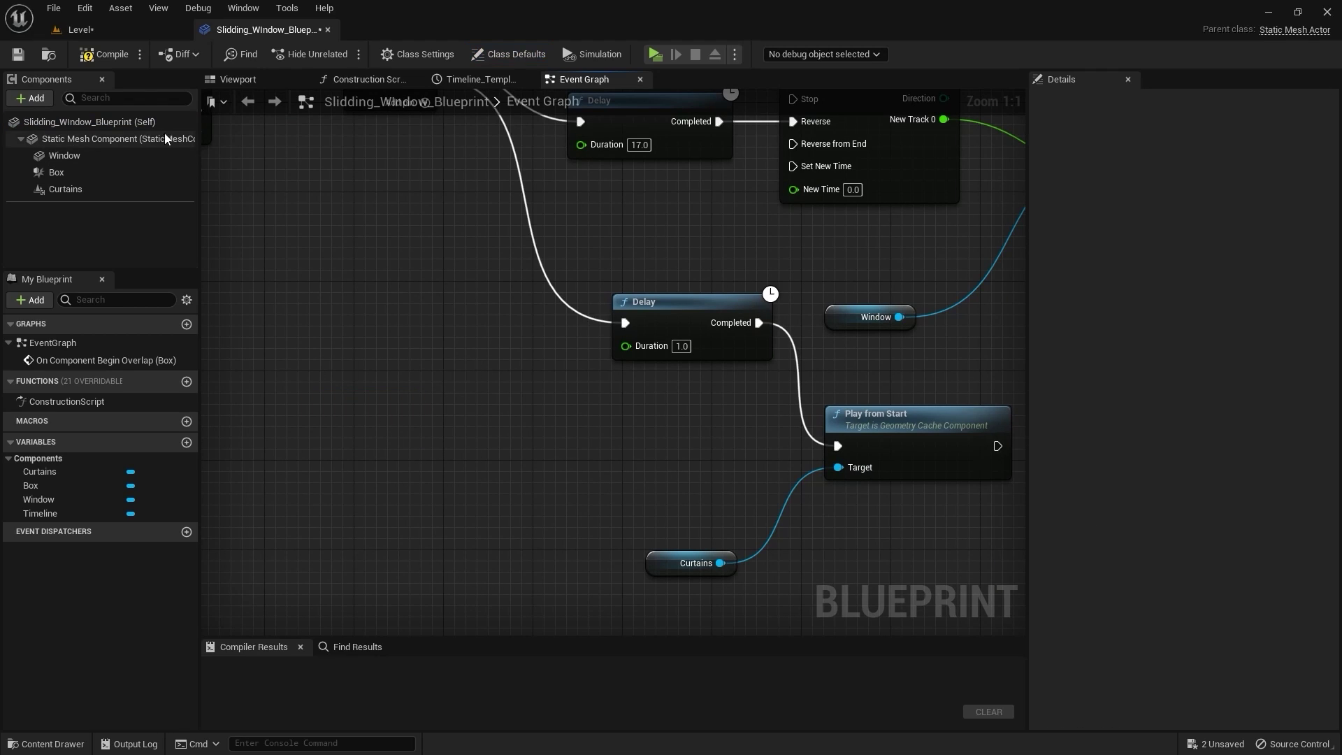
click(110, 55)
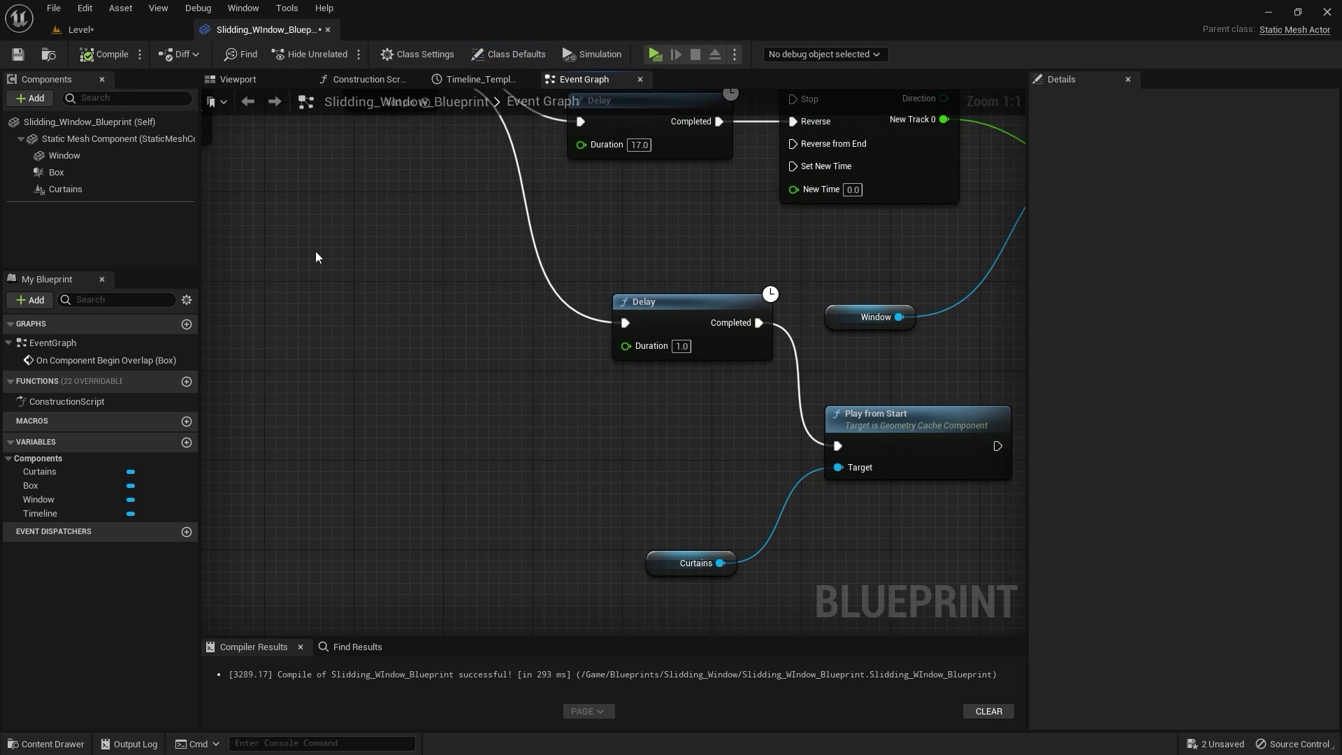
click(328, 30)
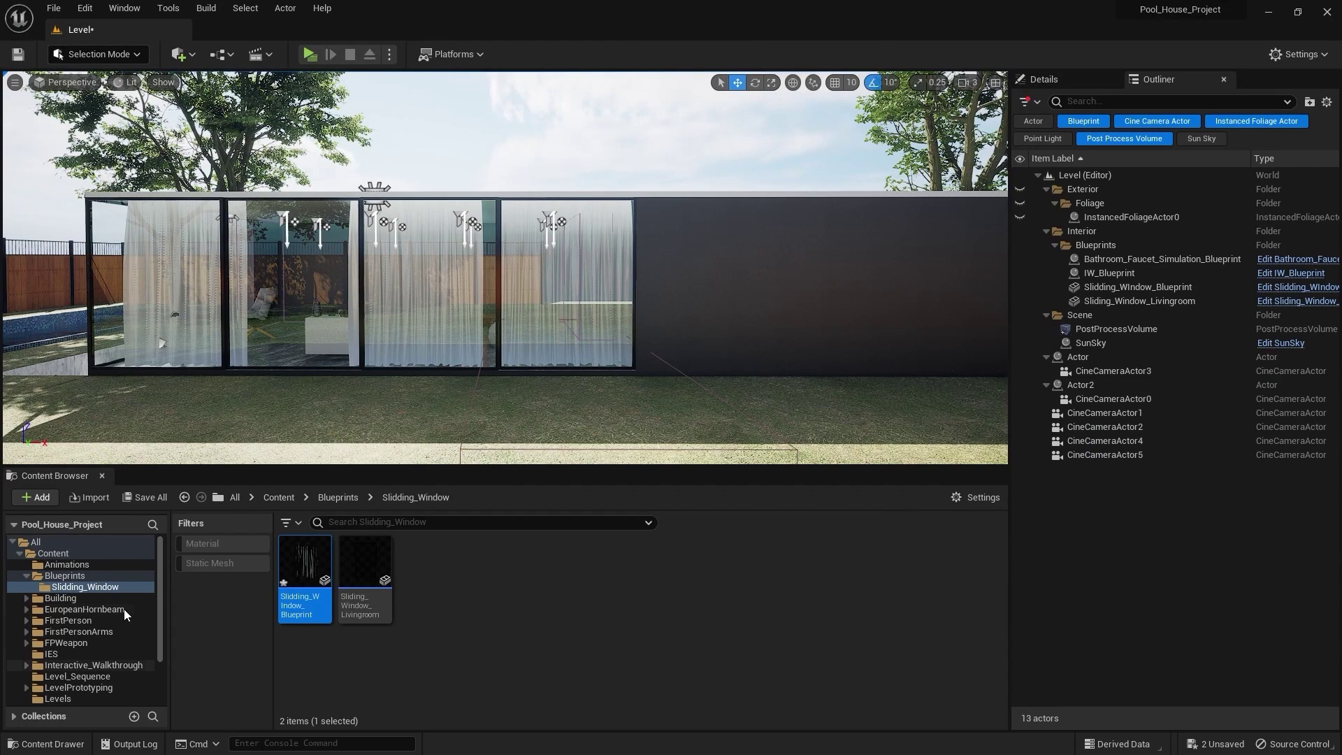
Open Bathroom_Faucet_Simulation_Blueprint from the BLueprints folder under Interactive_Walkthrough.
scroll(121, 661, down, 1)
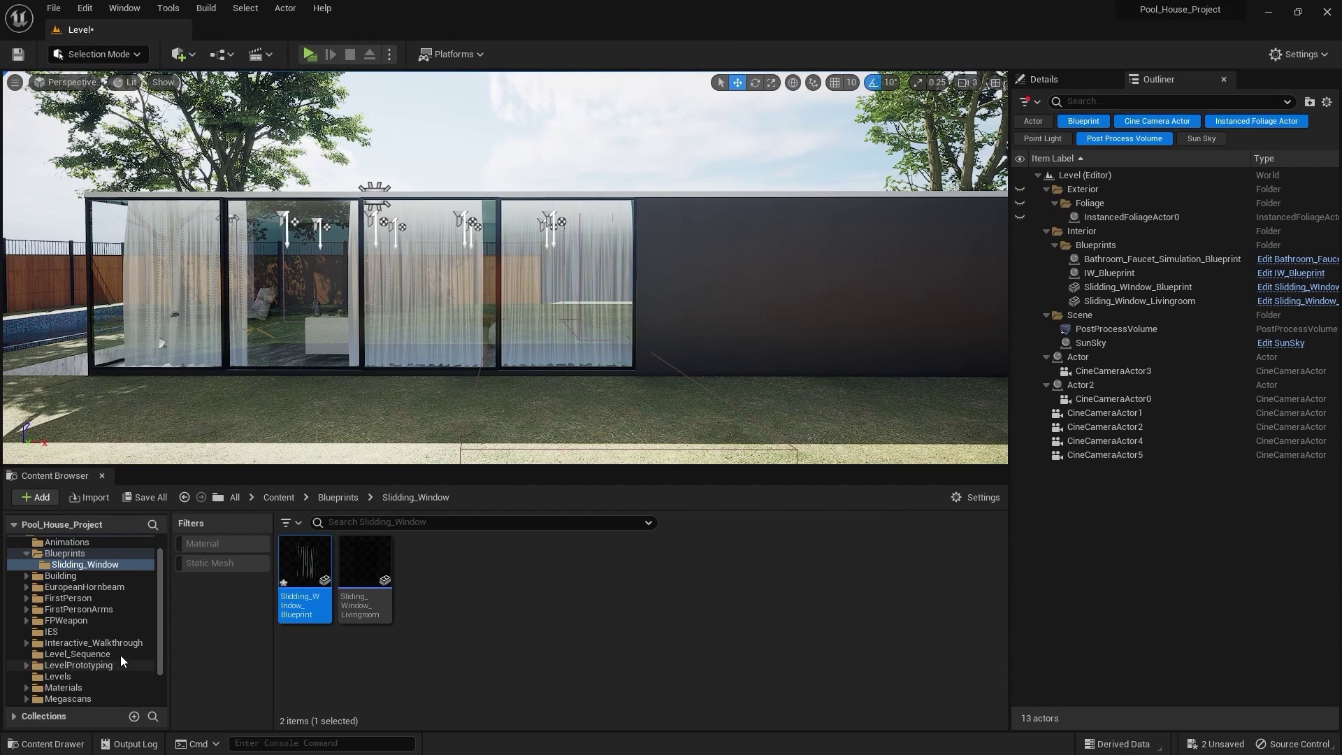
click(123, 642)
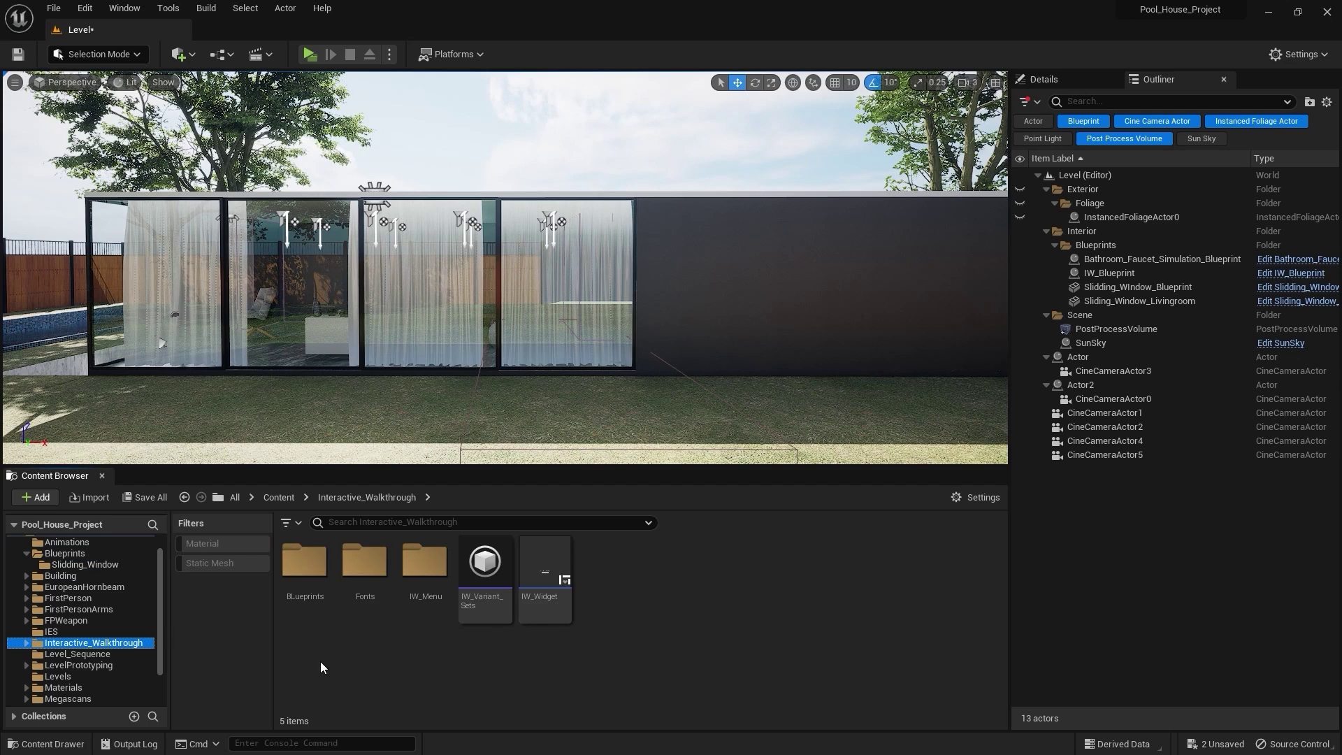
double_click(304, 574)
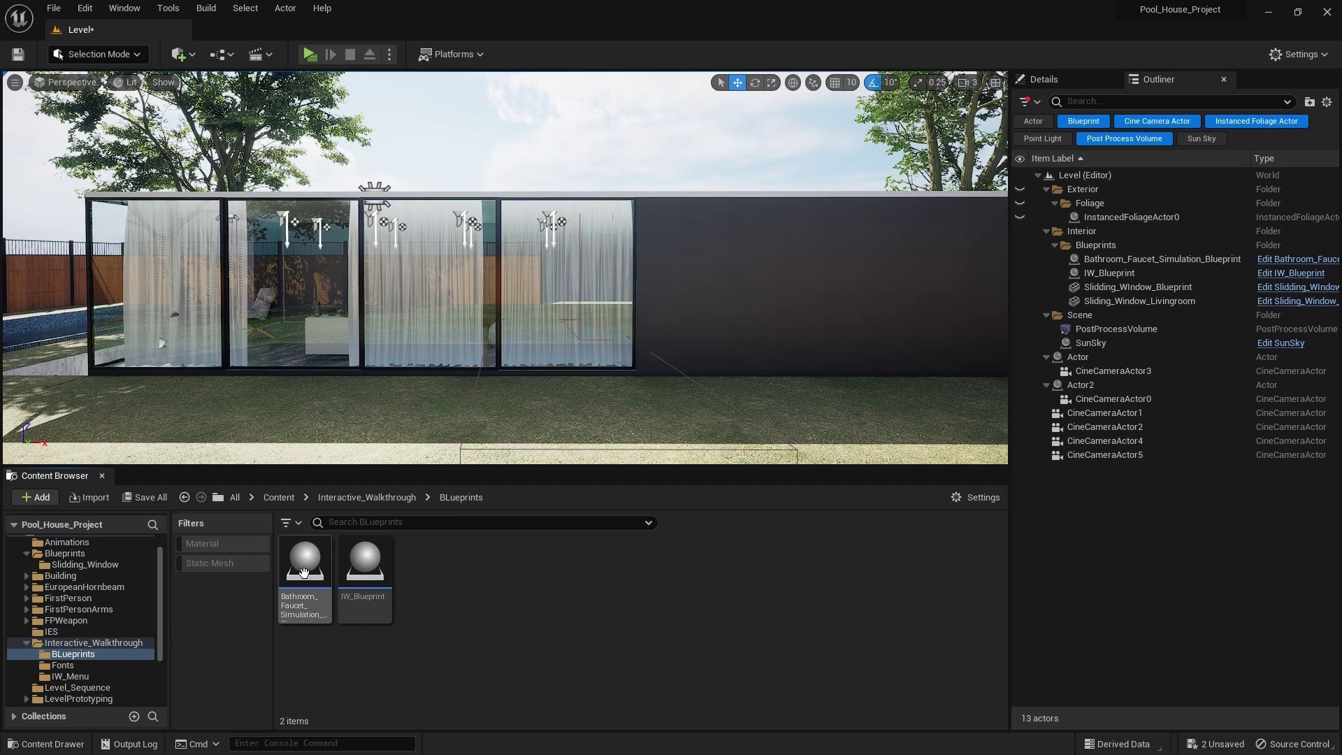
double_click(304, 573)
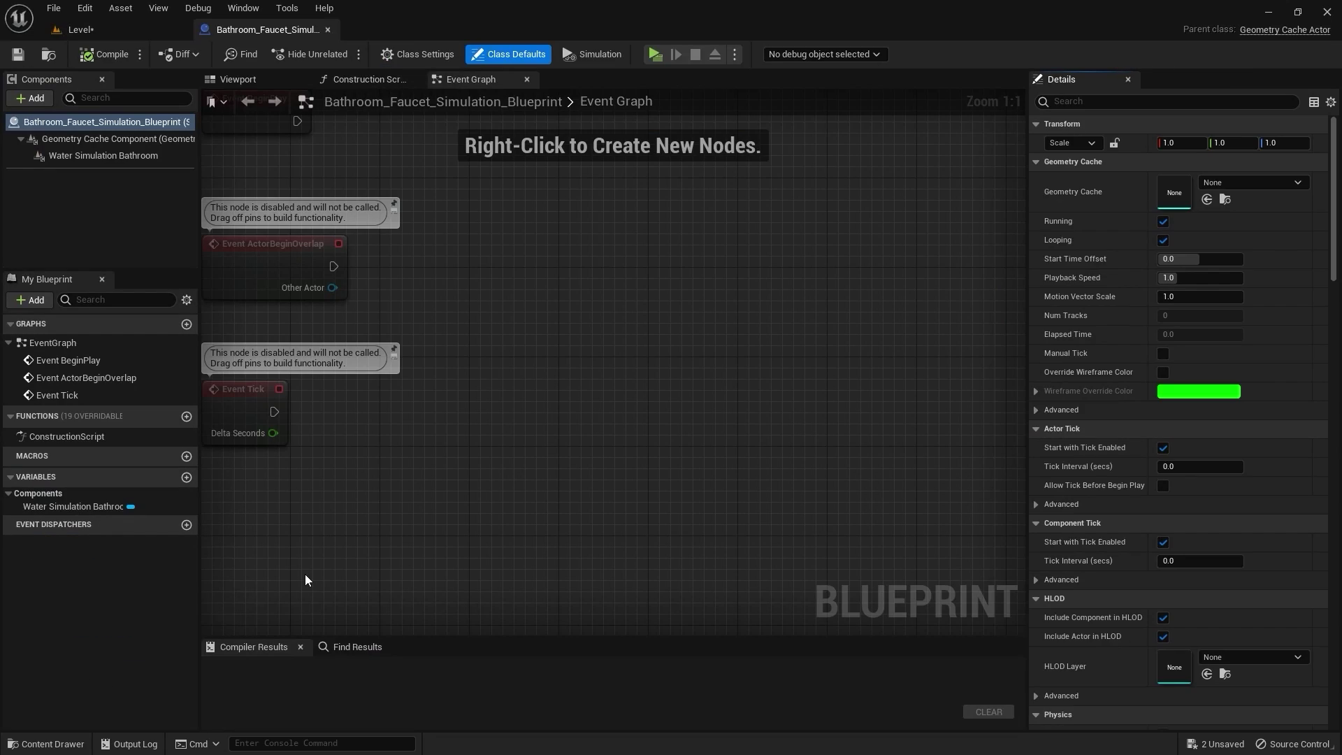
Disable Running on the Water Simulation Bathroom component, and compile and close the blueprint.
click(81, 156)
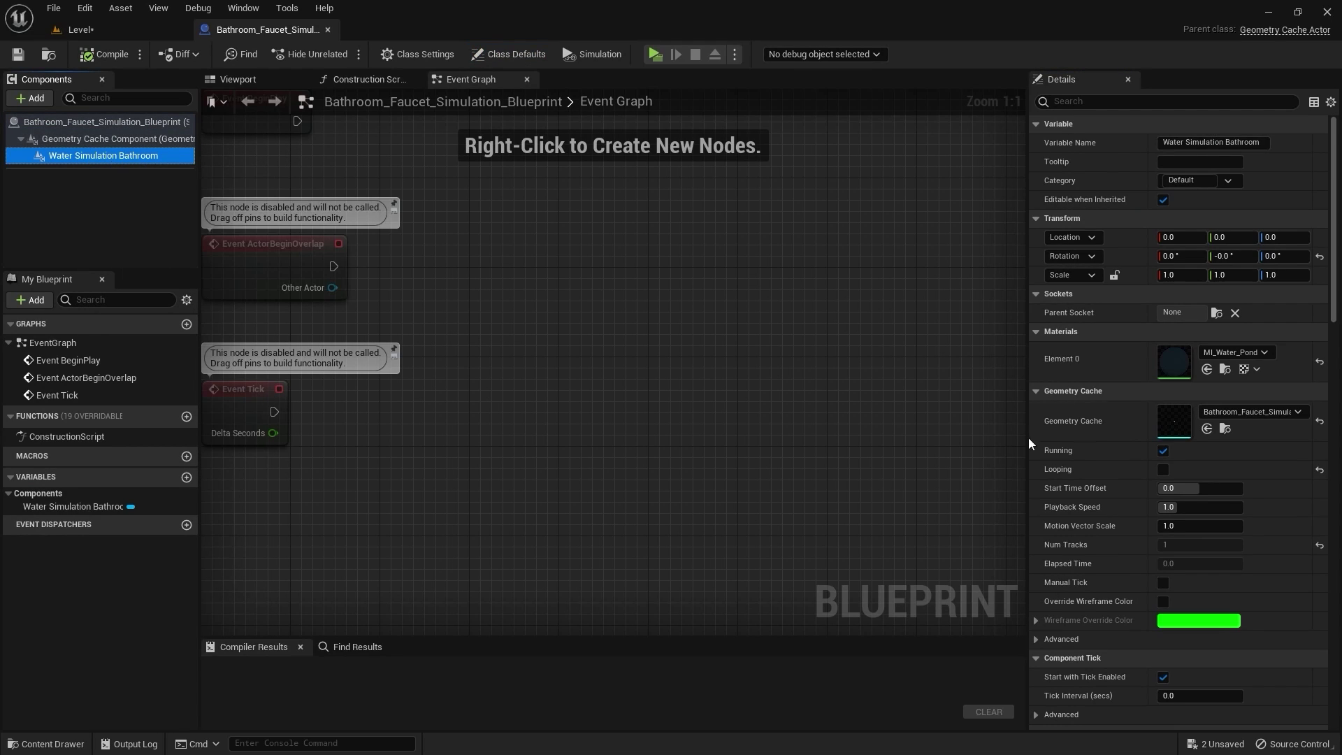
click(1158, 456)
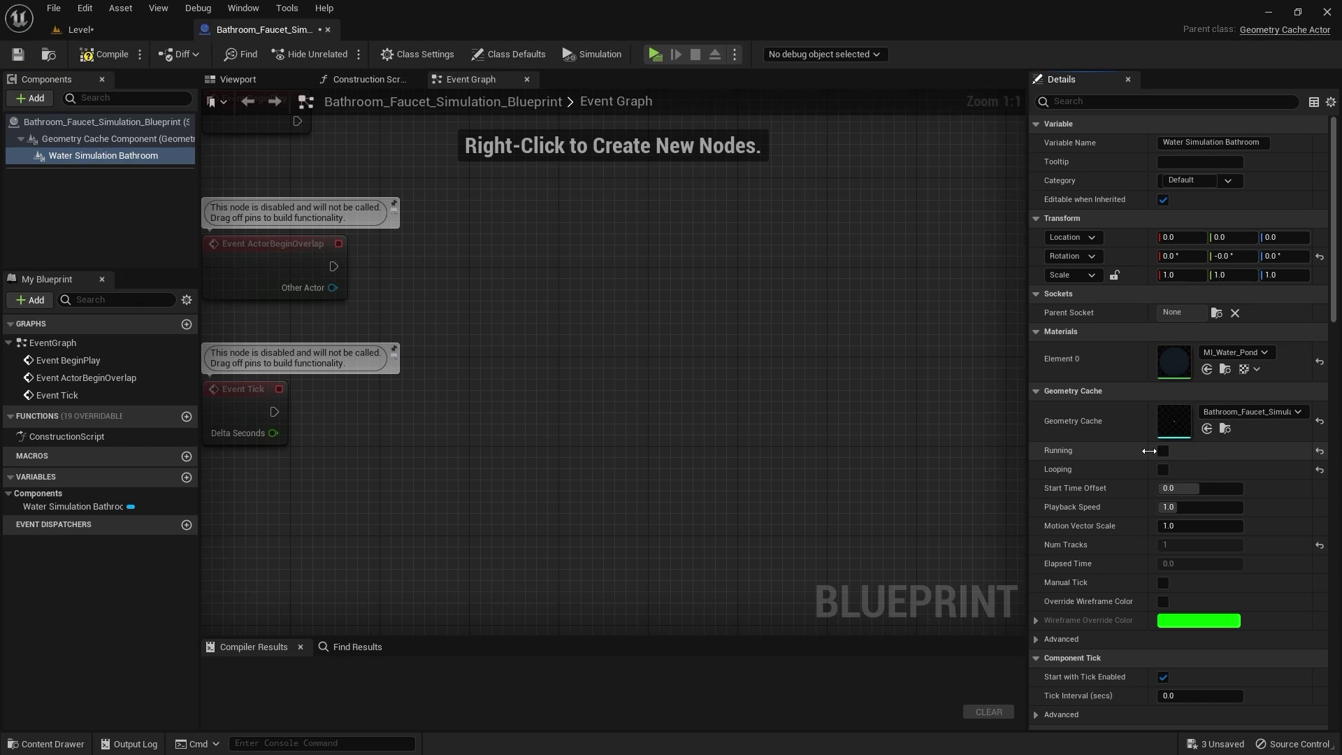
click(116, 58)
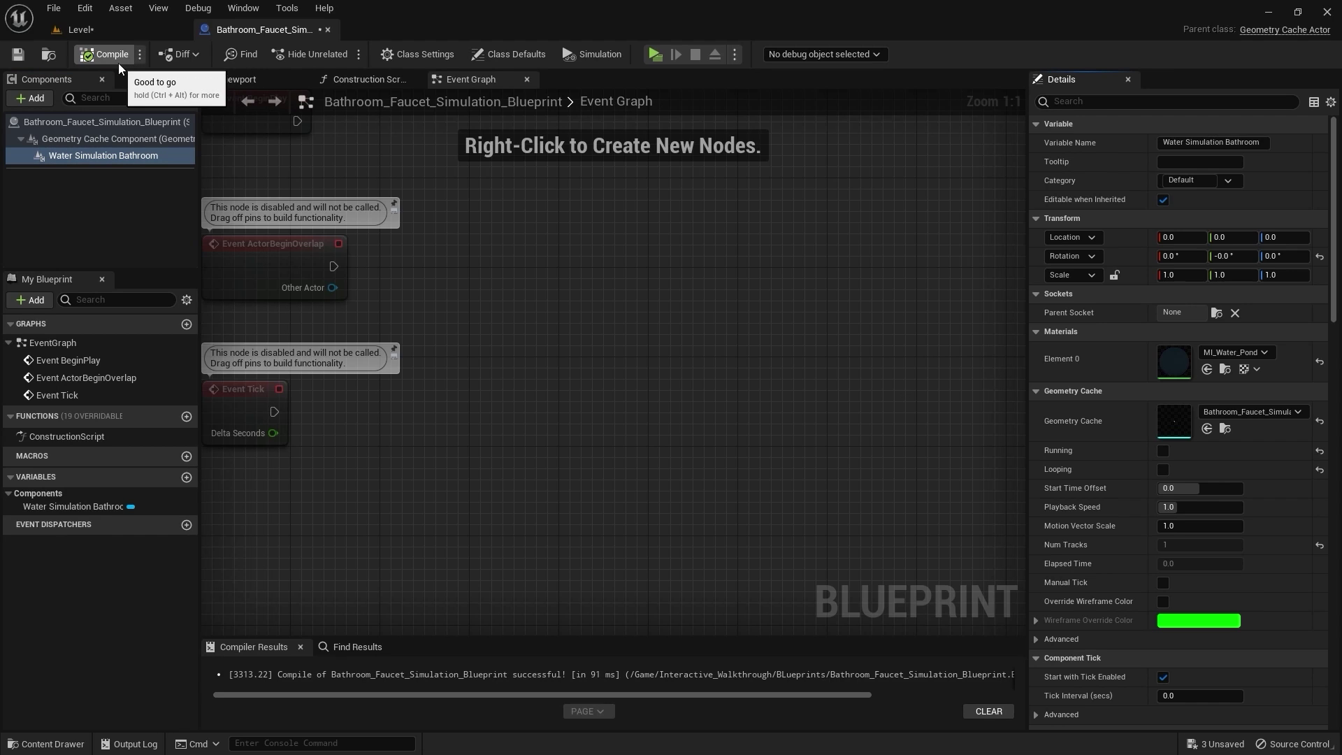
click(328, 30)
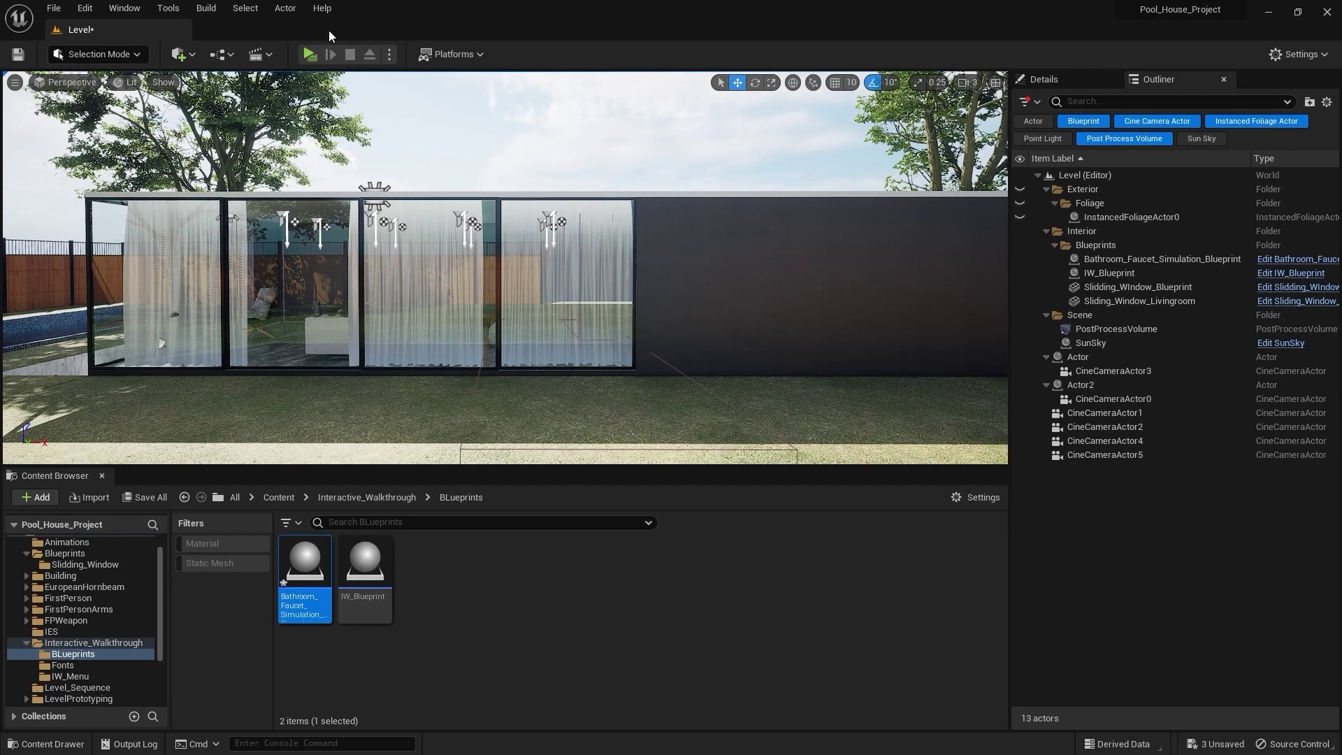
Open IW_Blueprint and connect Event BeginPlay to Enable Input, and Get Player Controller's Return Value to its Player Controller input.
double_click(366, 567)
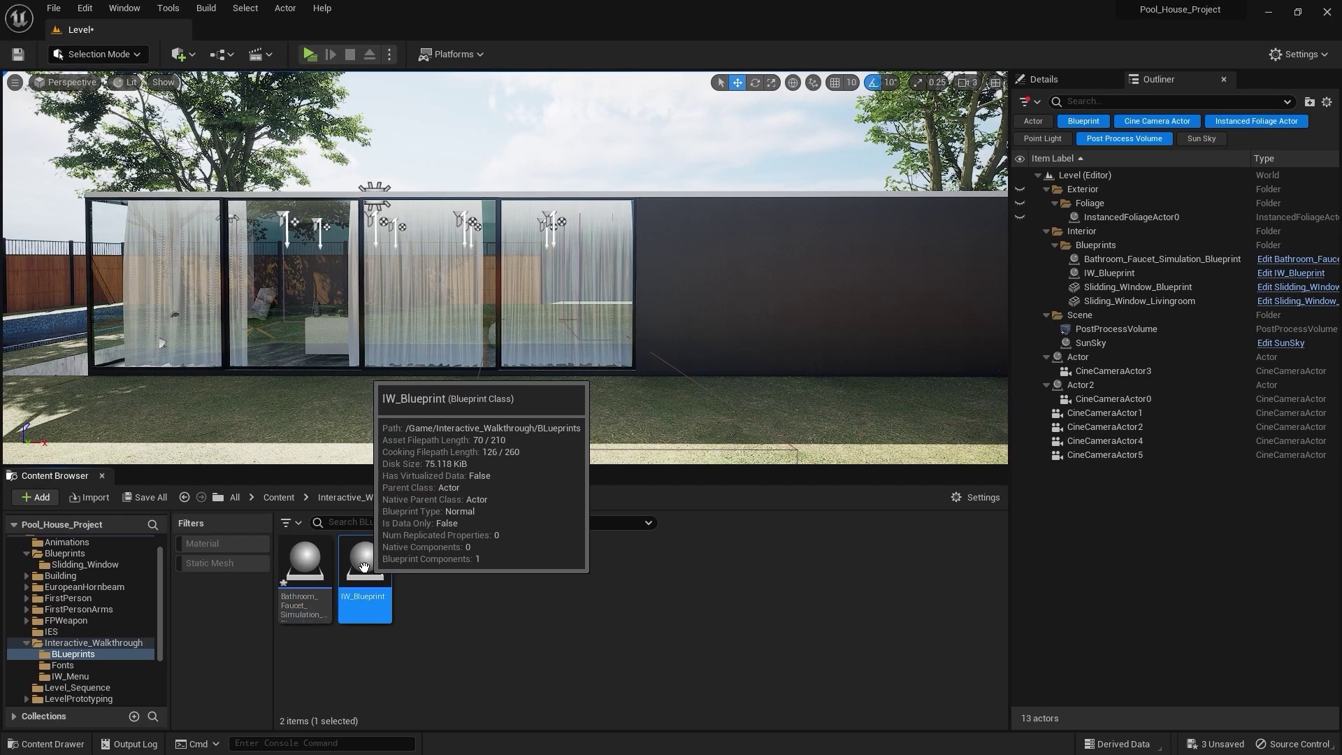
scroll(573, 189, up, 5)
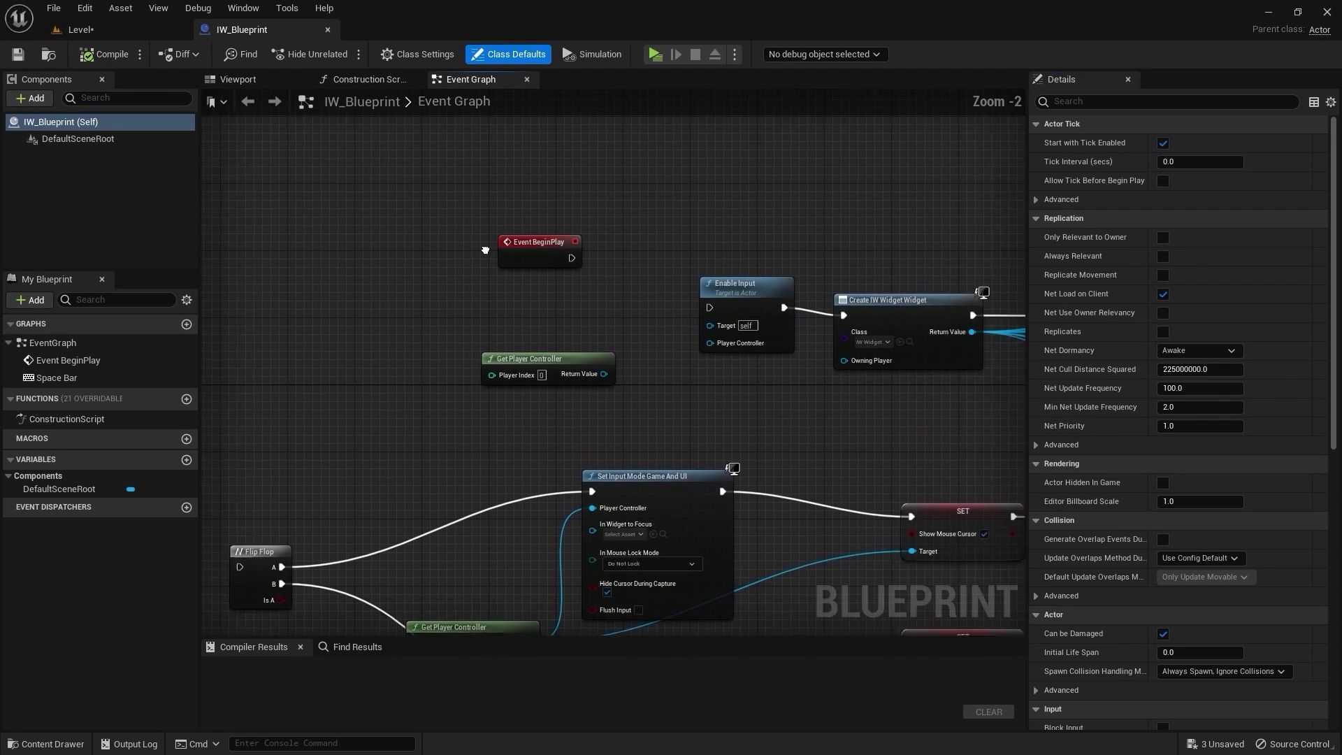
drag(539, 269, 728, 335)
drag(586, 422, 731, 380)
Connect the Space Bar event's Pressed output to the Flip Flop node's execution input.
scroll(667, 407, down, 3)
right_drag(557, 494, 608, 327)
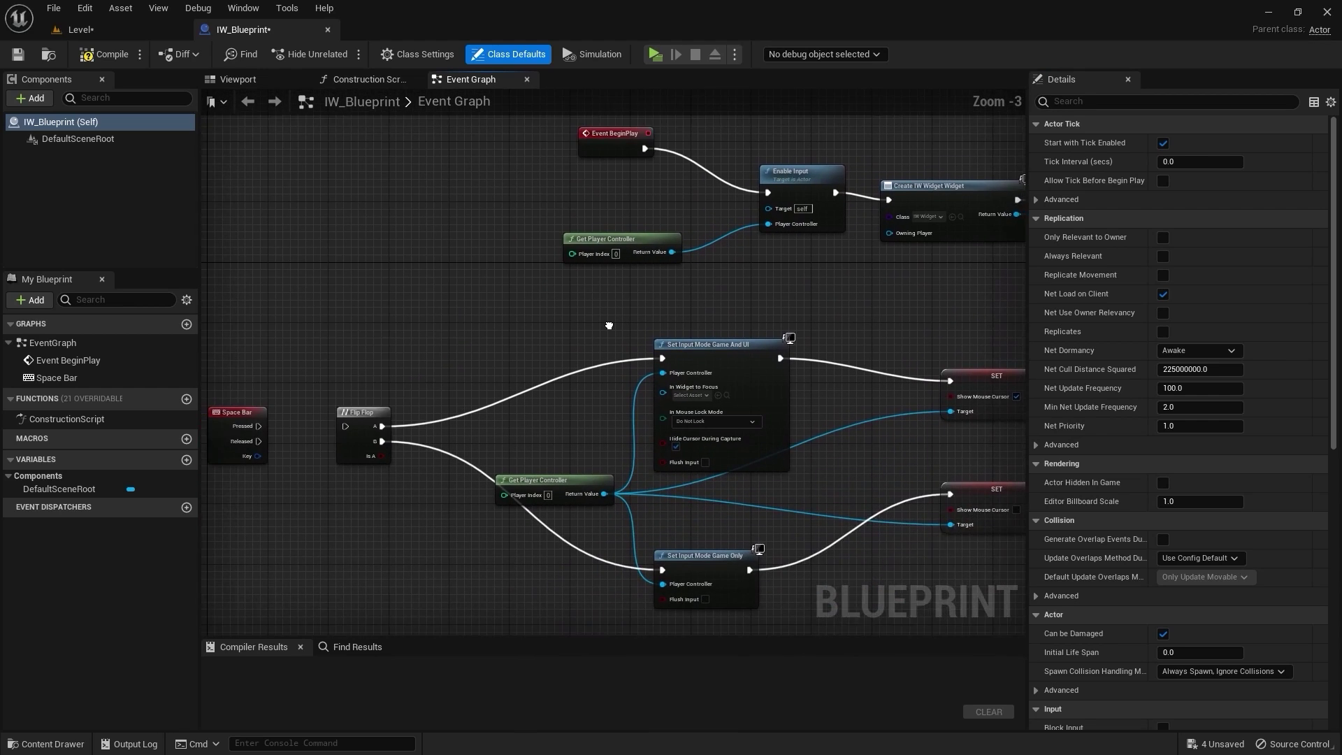
right_drag(287, 402, 467, 398)
scroll(467, 399, up, 3)
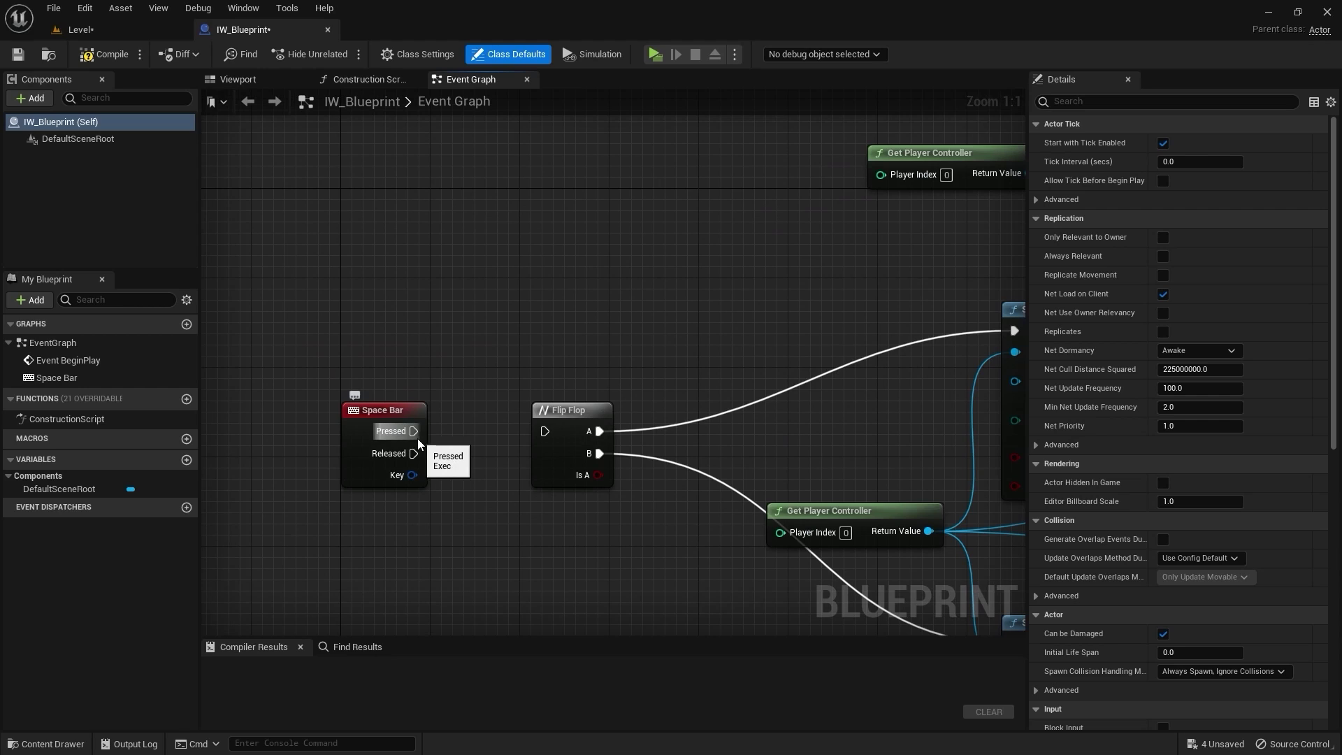
drag(416, 432, 544, 431)
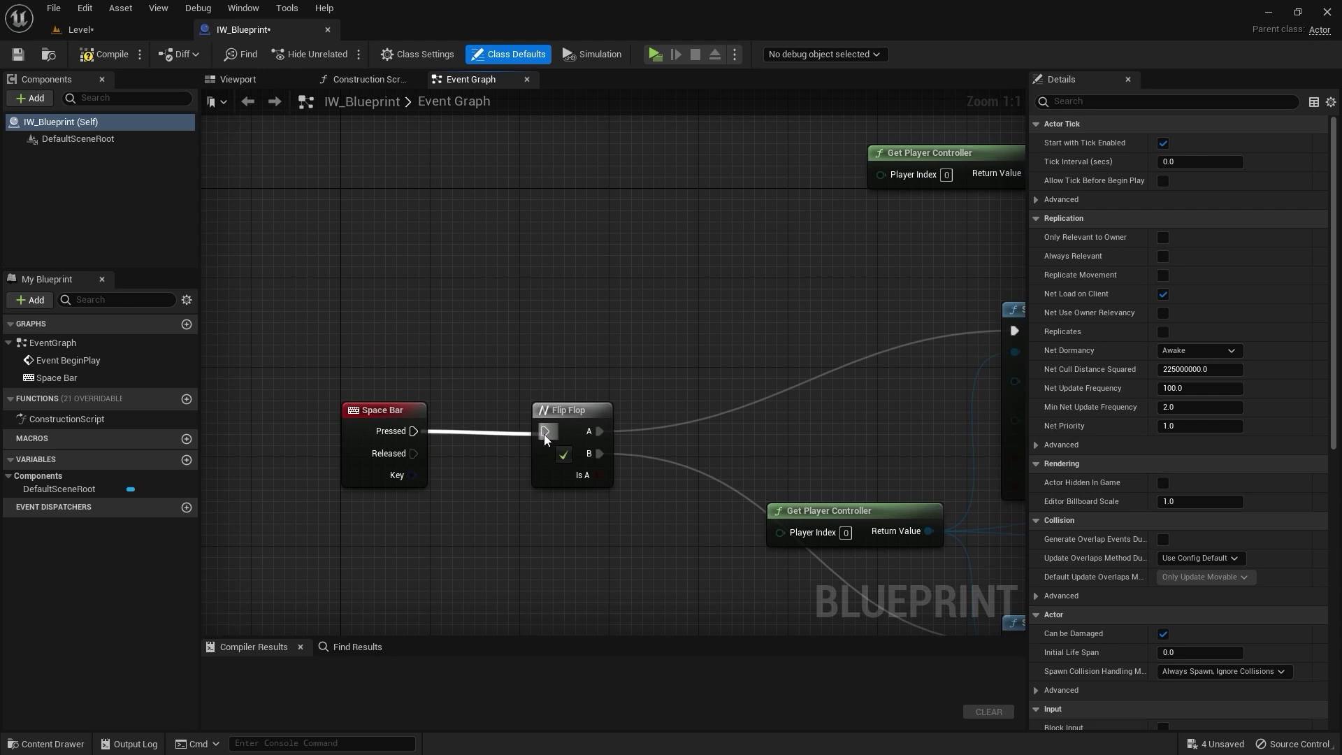
Check the whole IW_Blueprint event graph, and compile and close the blueprint.
scroll(606, 563, down, 5)
scroll(697, 552, down, 1)
right_drag(741, 562, 562, 418)
right_drag(754, 482, 677, 492)
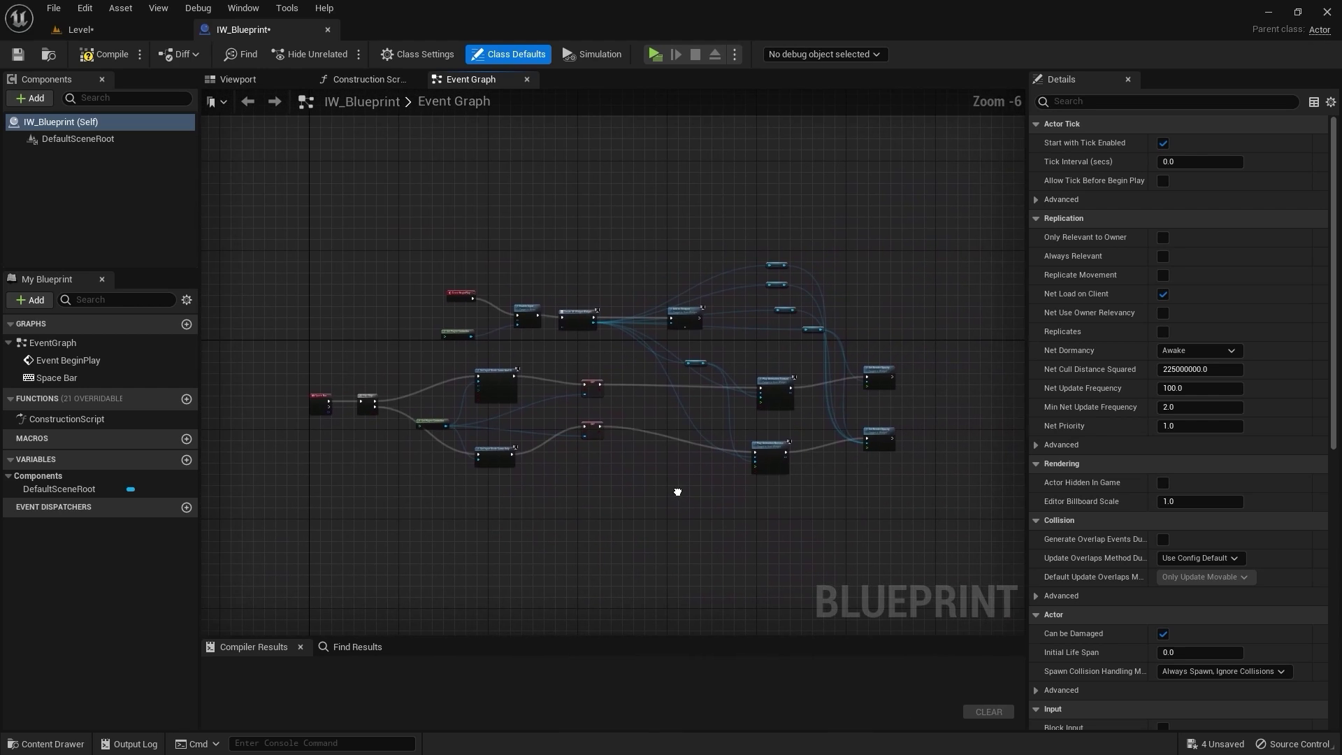
click(103, 54)
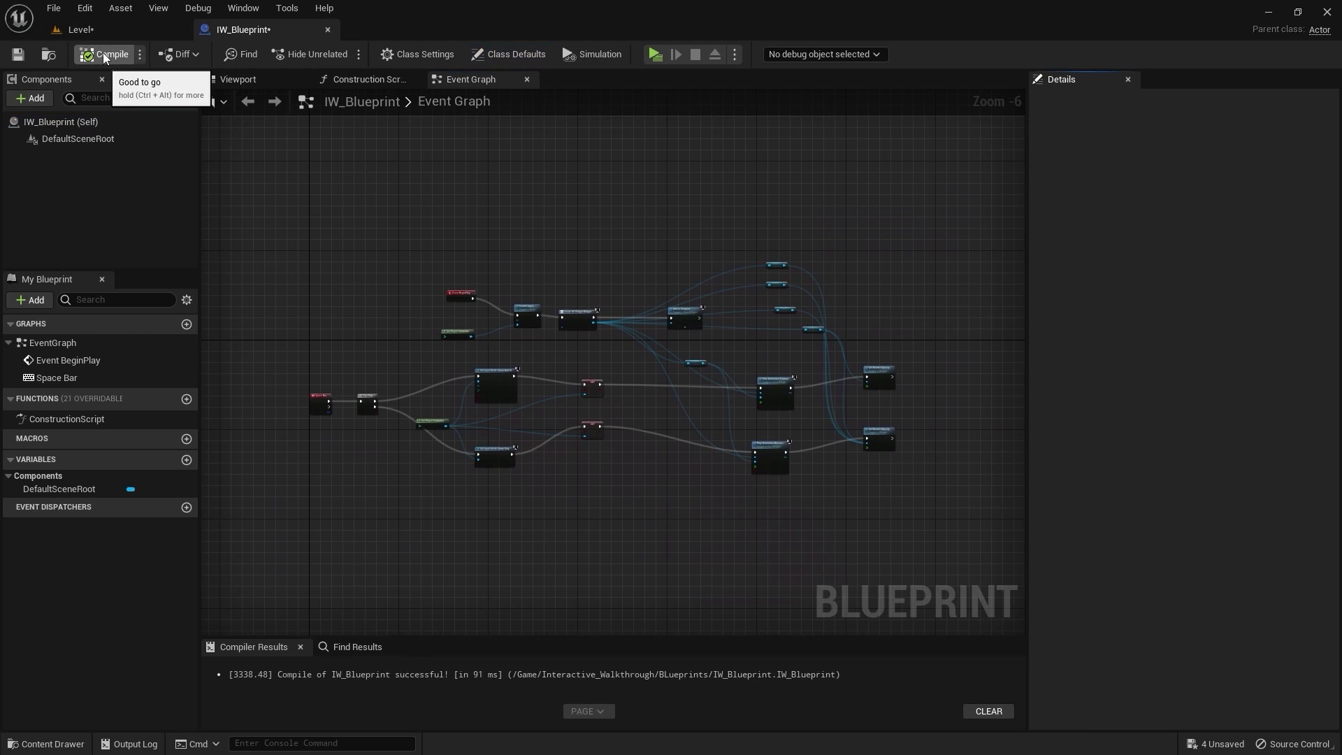
click(323, 31)
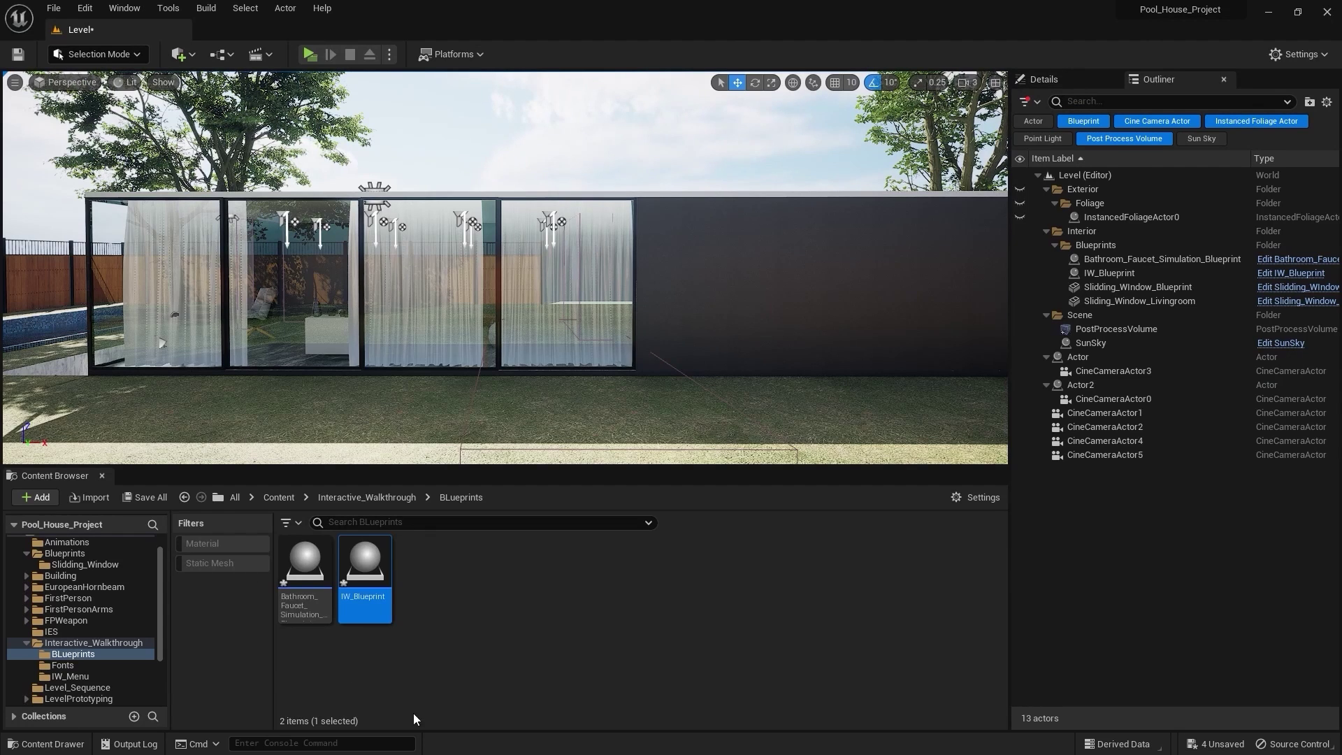
click(482, 646)
scroll(36, 605, up, 2)
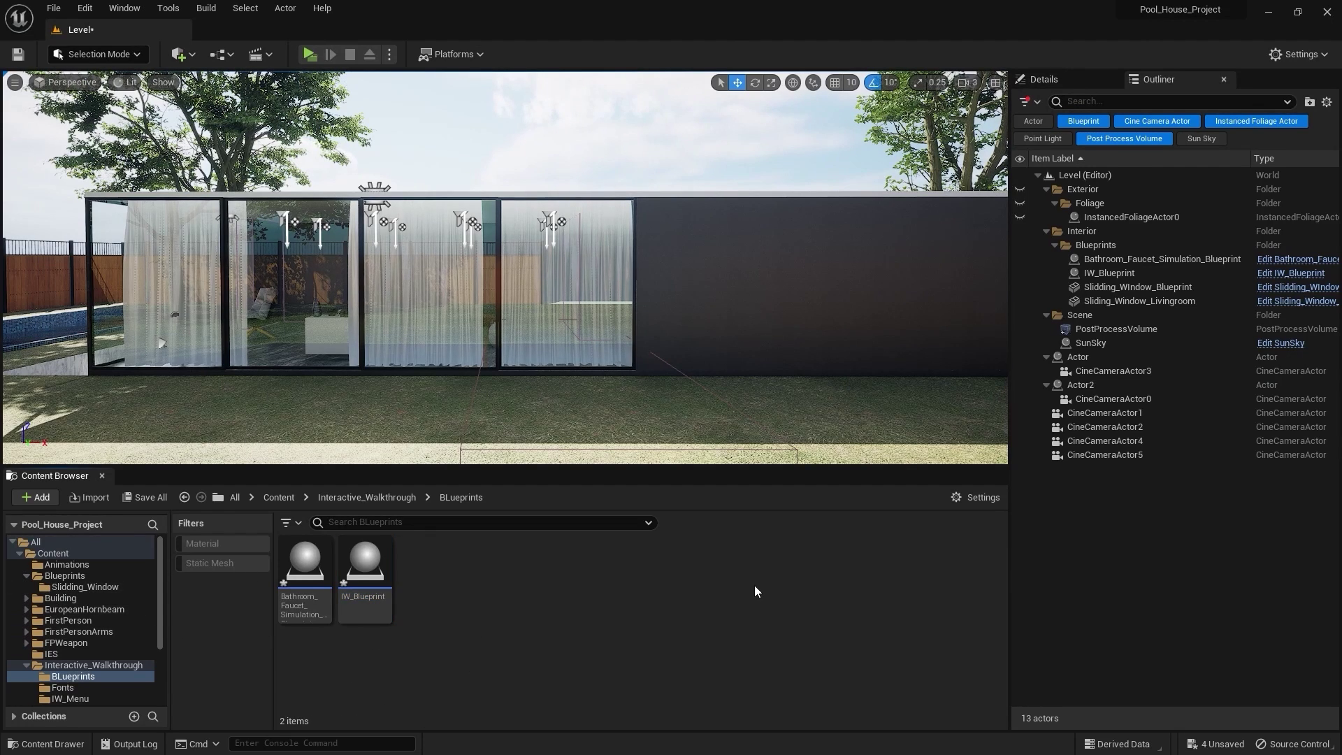
Set both the Editor Startup Map and the Game Default Map to Level in the project's Maps & Modes settings.
click(1312, 54)
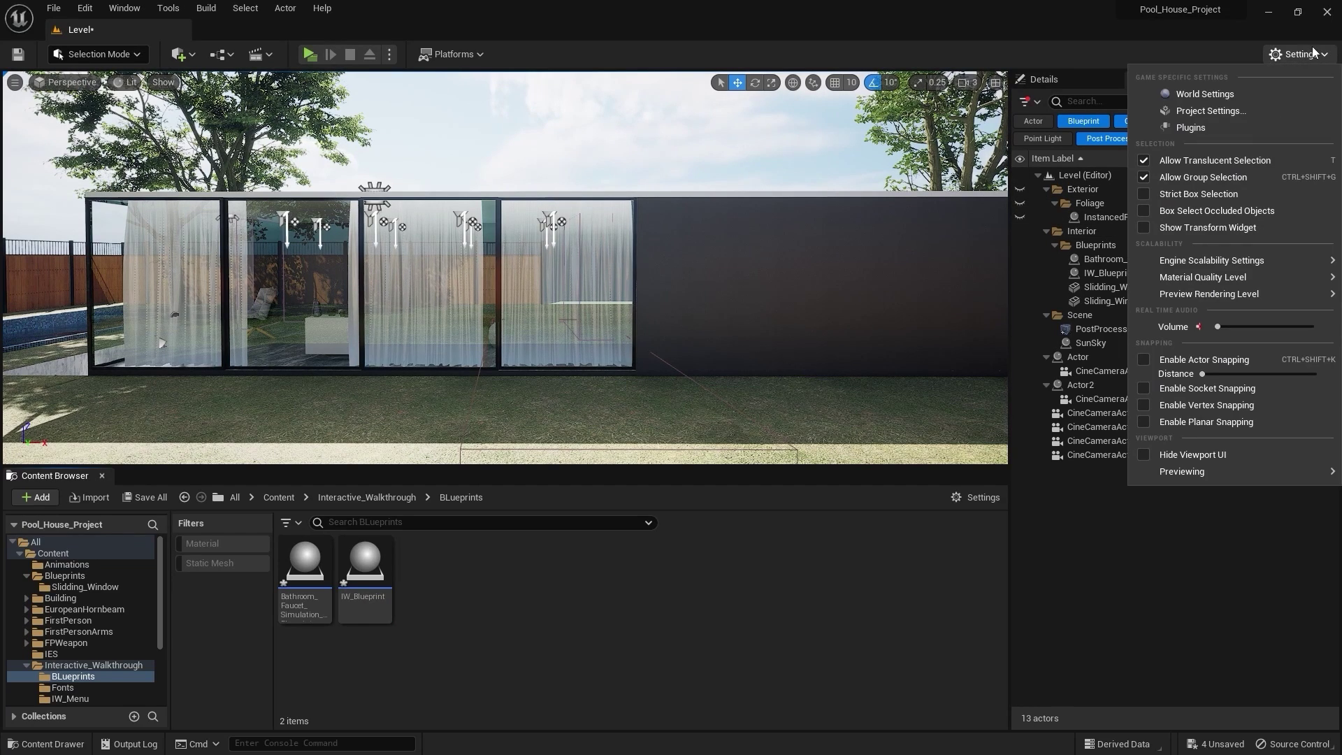
click(1232, 109)
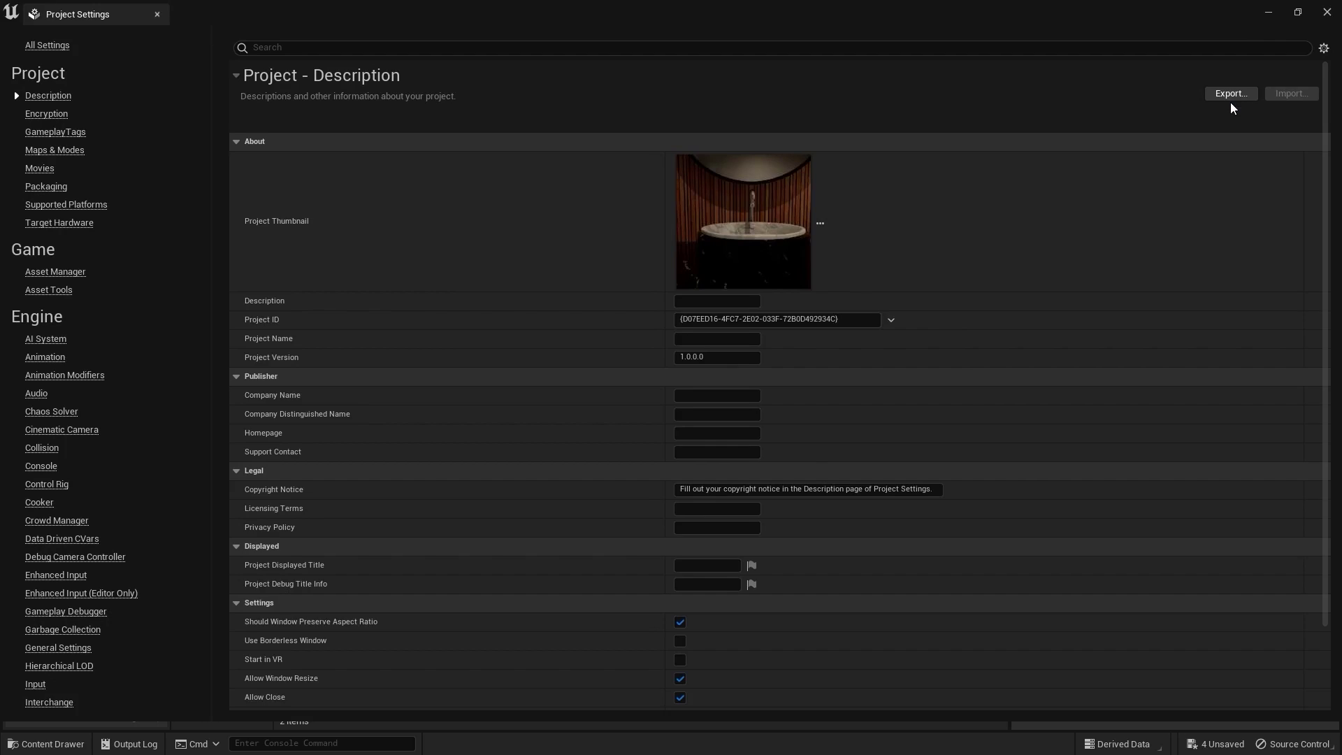
click(37, 151)
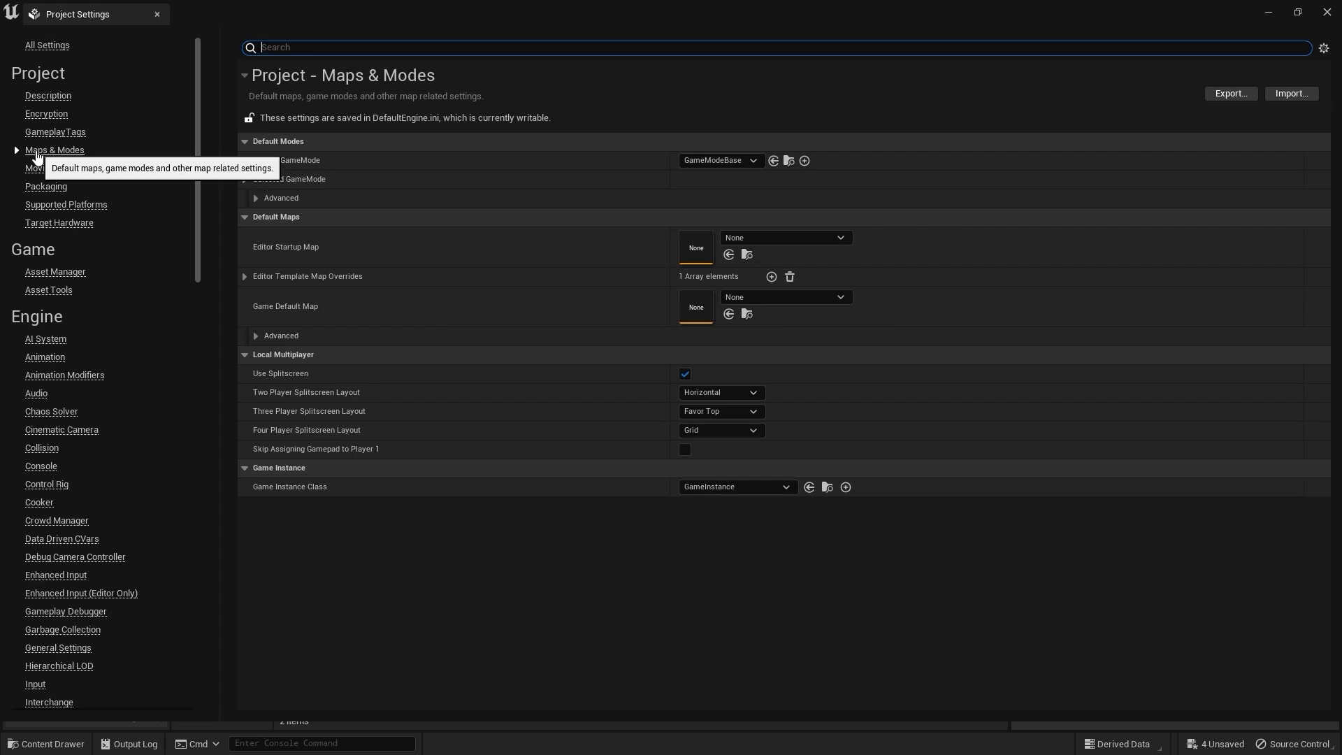
click(798, 239)
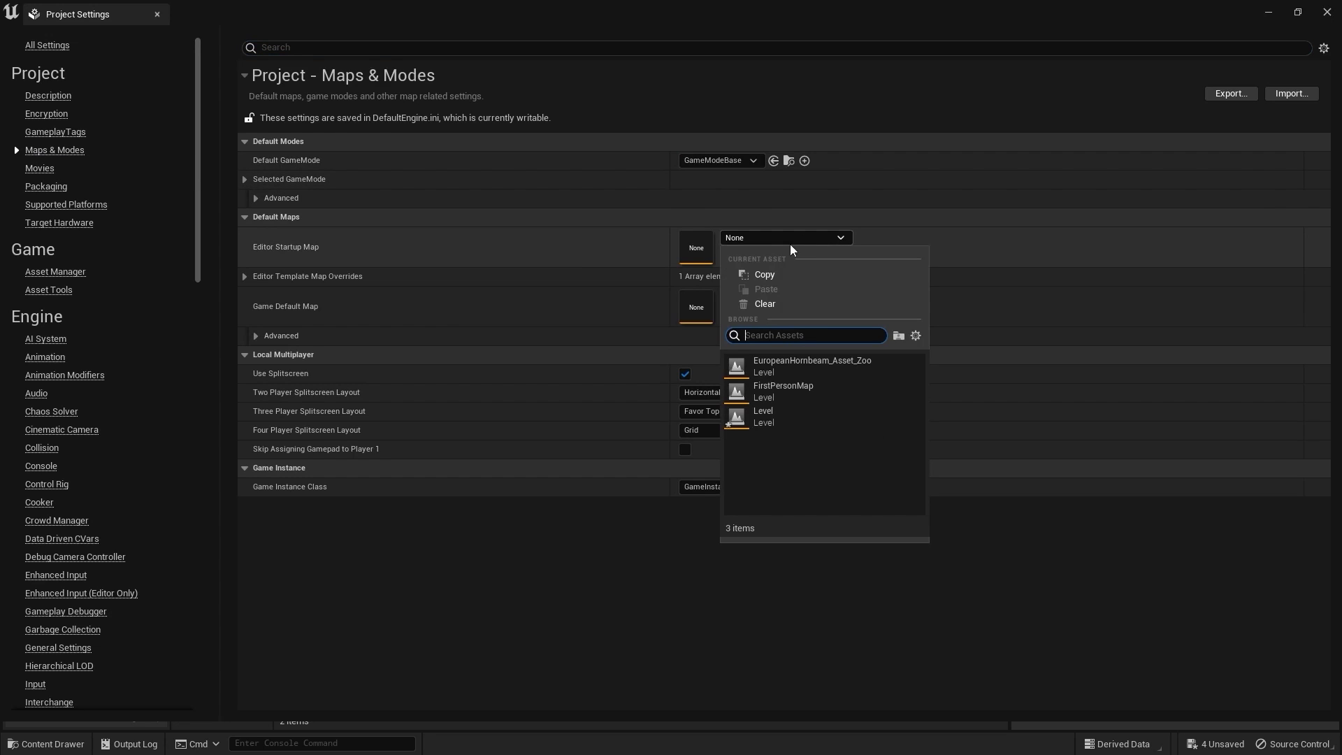
click(761, 415)
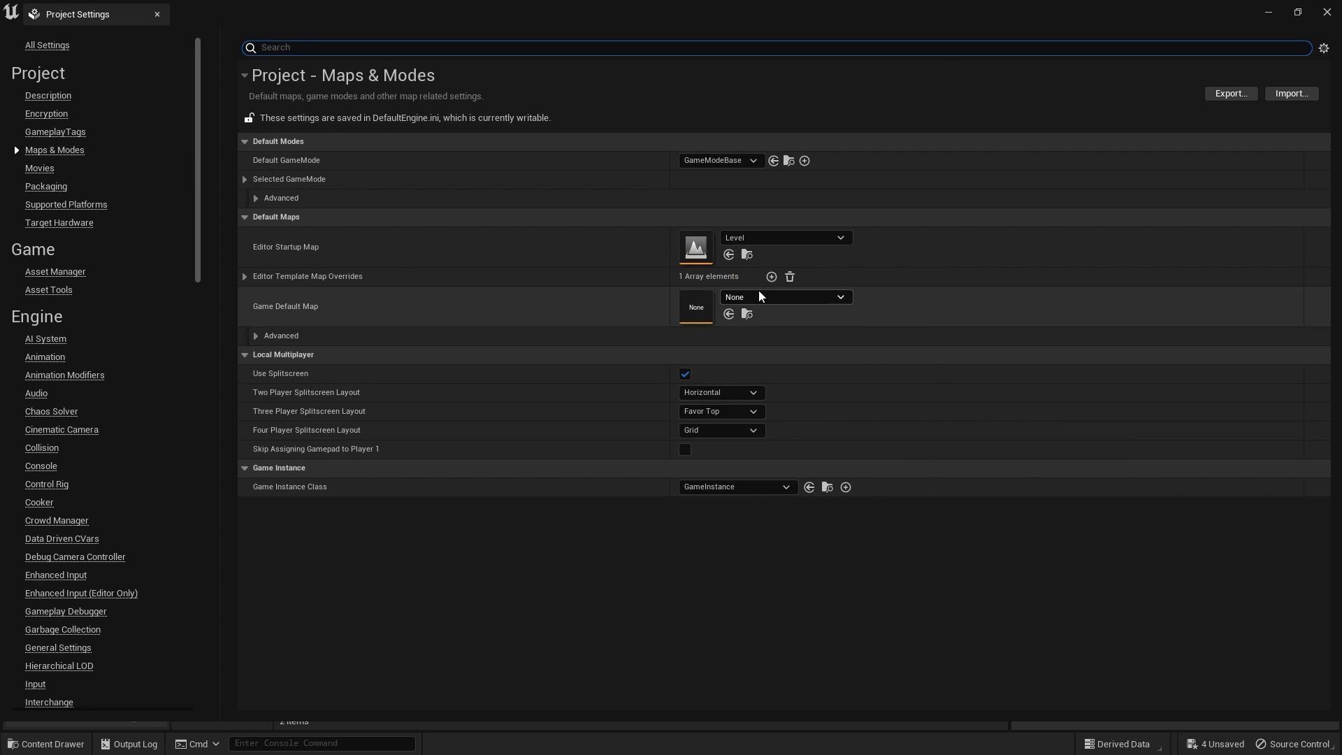
click(756, 297)
click(769, 476)
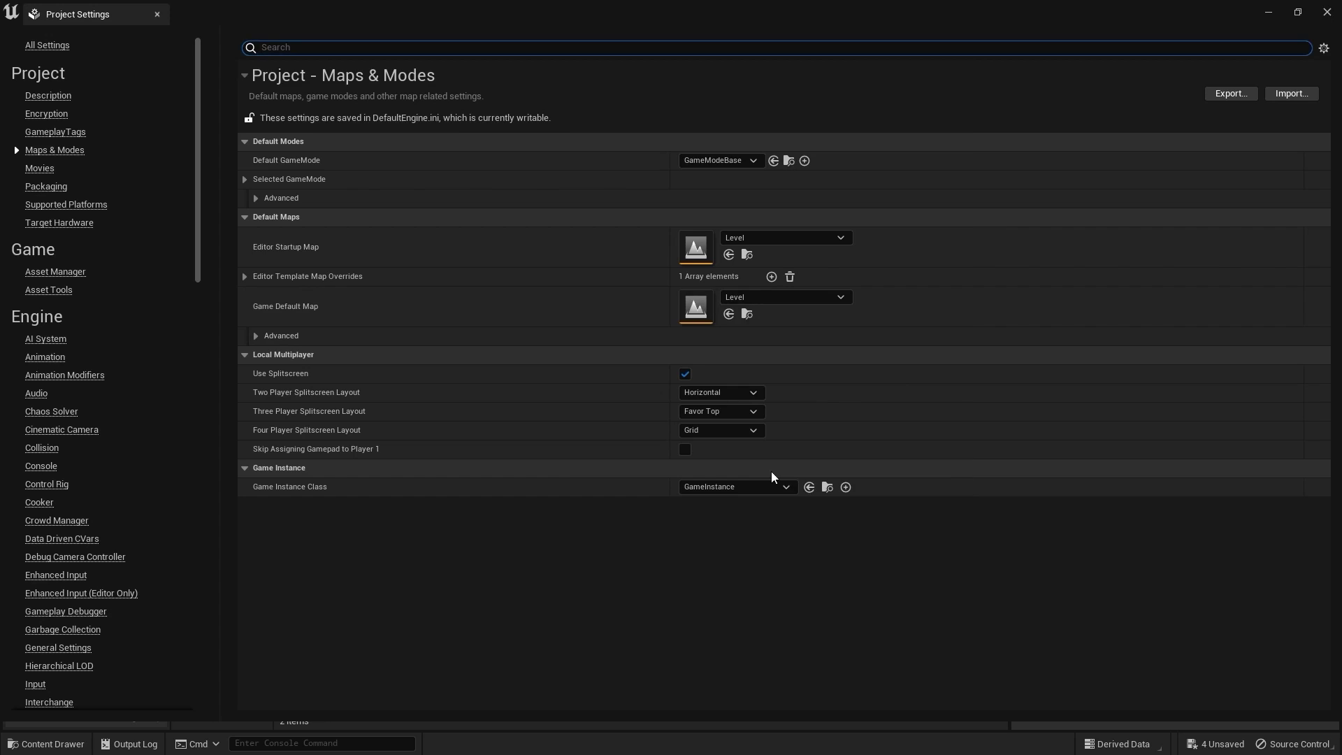
Close the project settings and save all modified content, including Level and the three edited blueprints.
click(1326, 12)
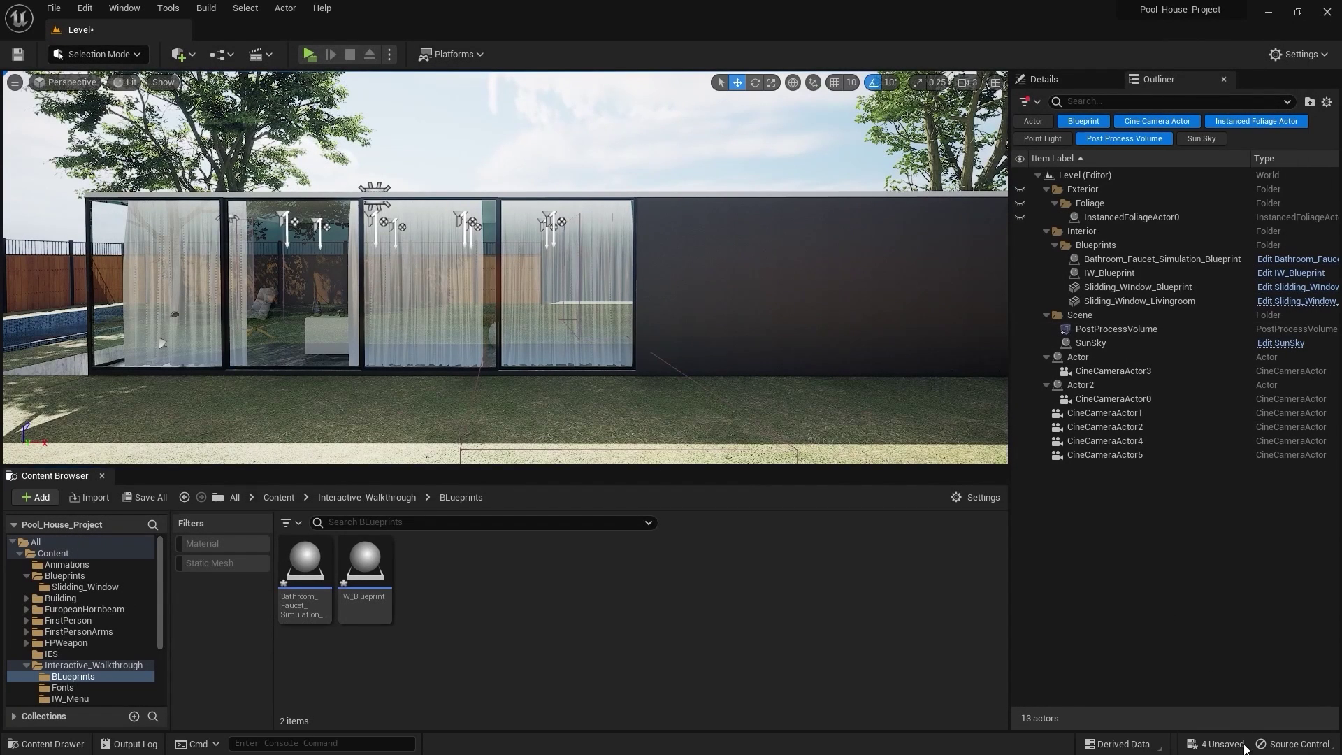
click(1240, 743)
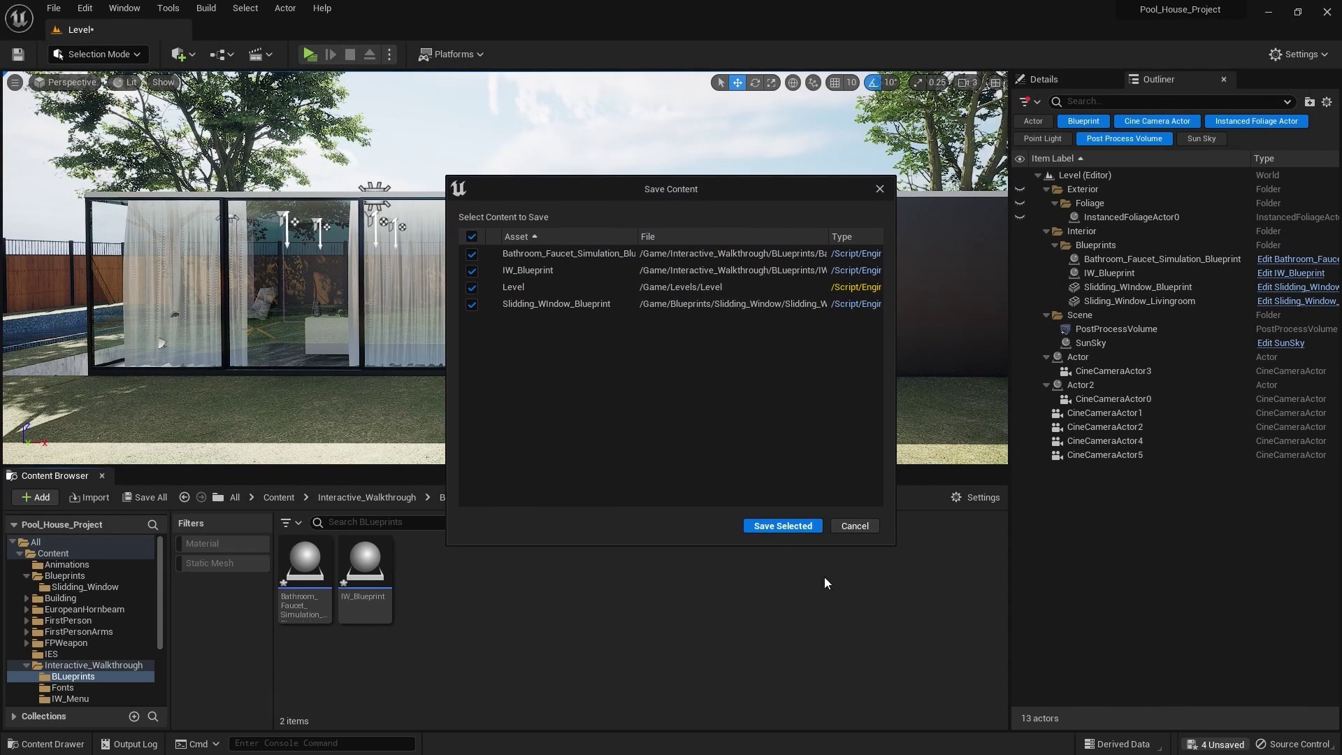
click(765, 529)
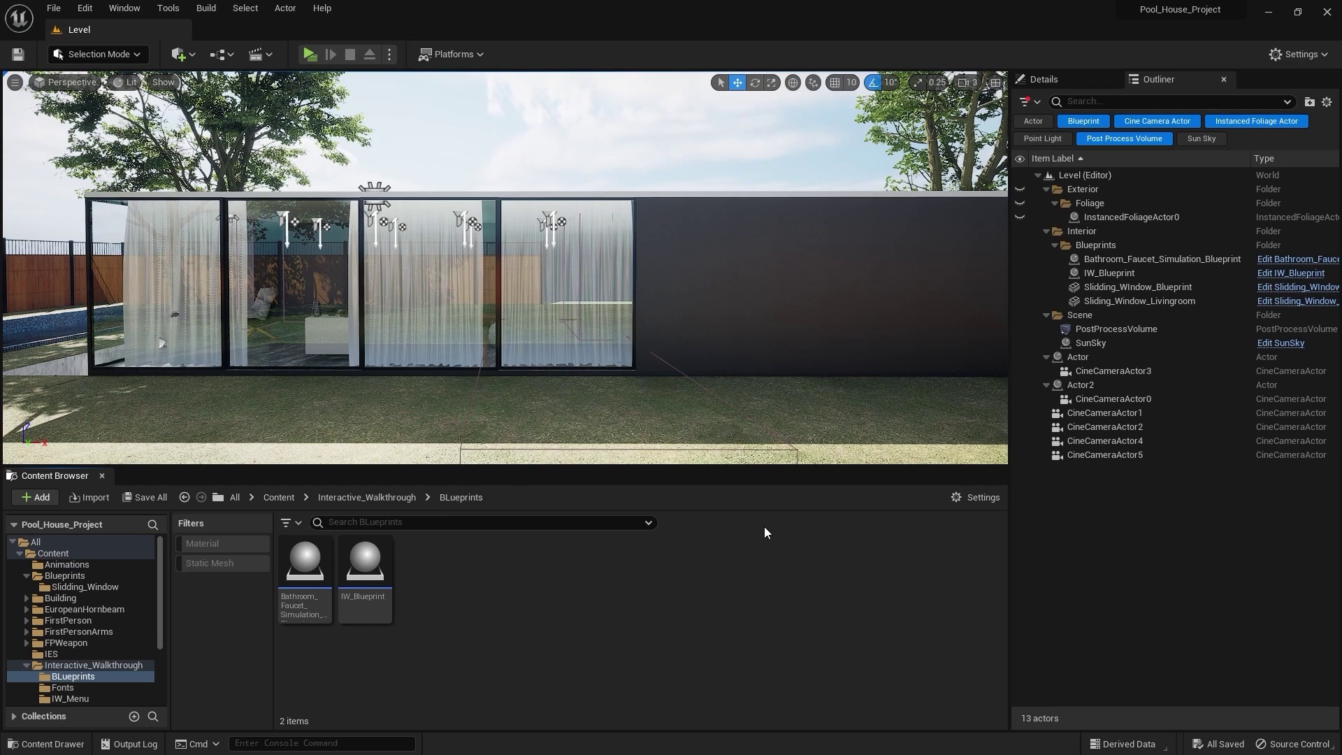
Force an SDK update of the PC device for the Windows platform and restart the editor to apply the new settings.
click(428, 56)
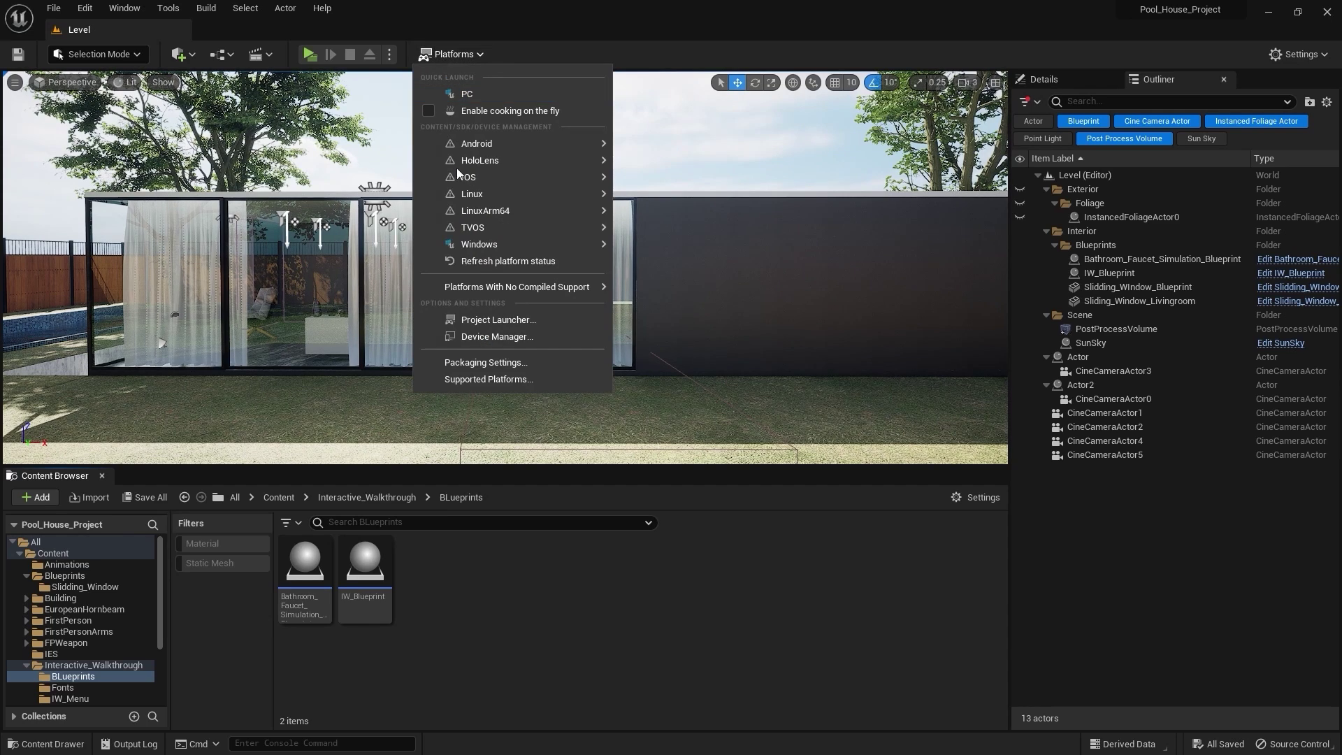
mouse_move(509, 243)
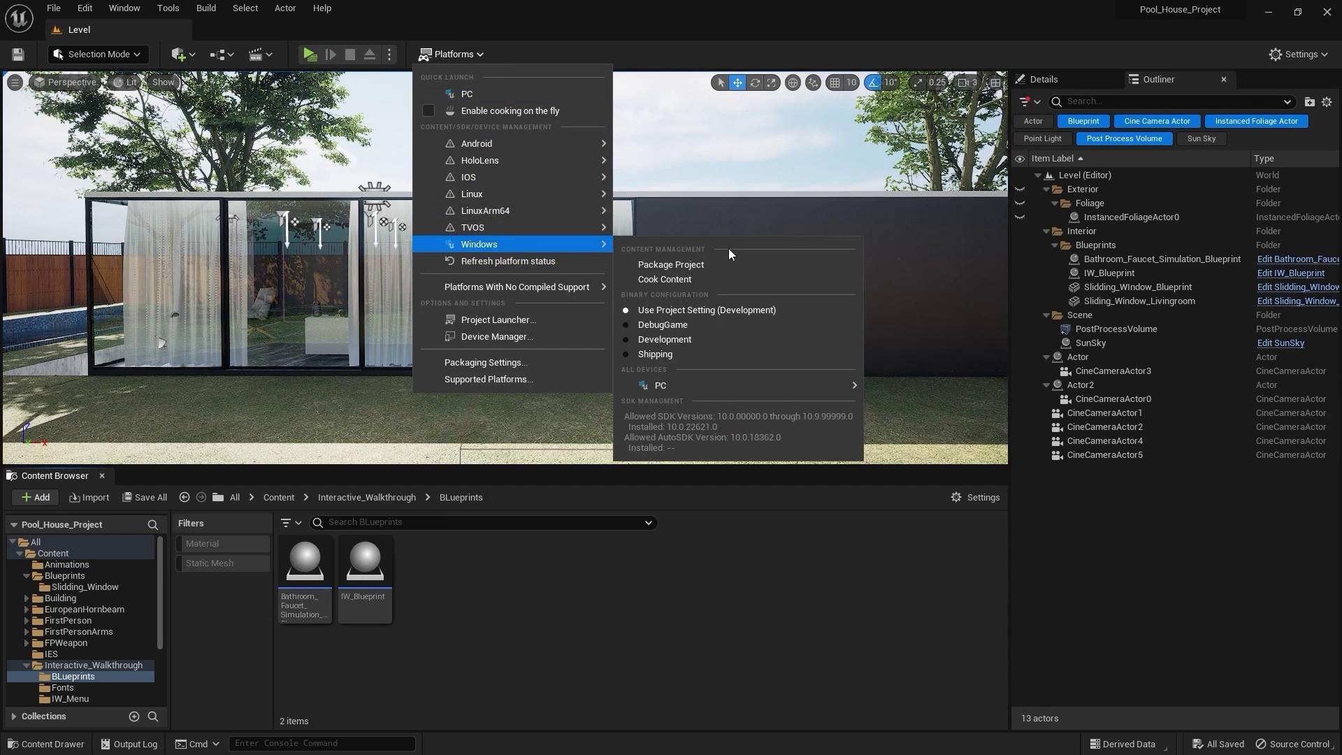
mouse_move(708, 390)
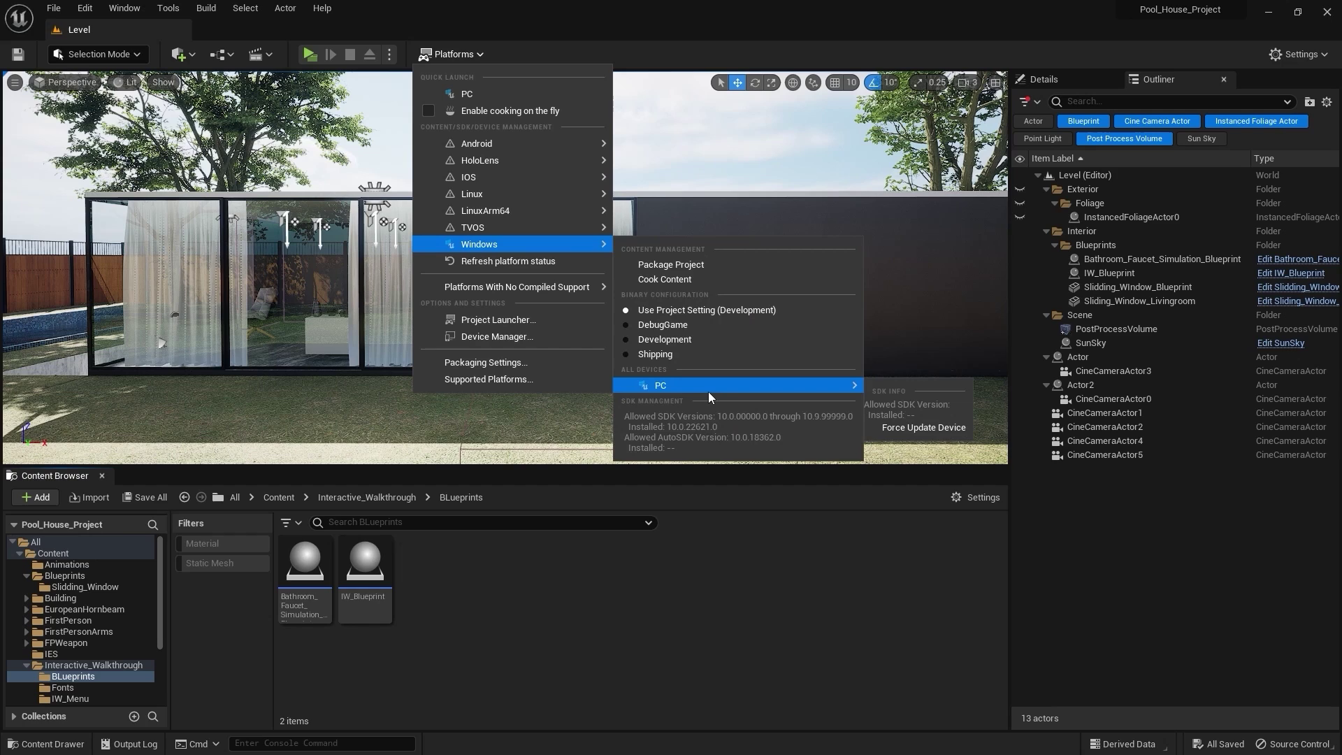
click(920, 426)
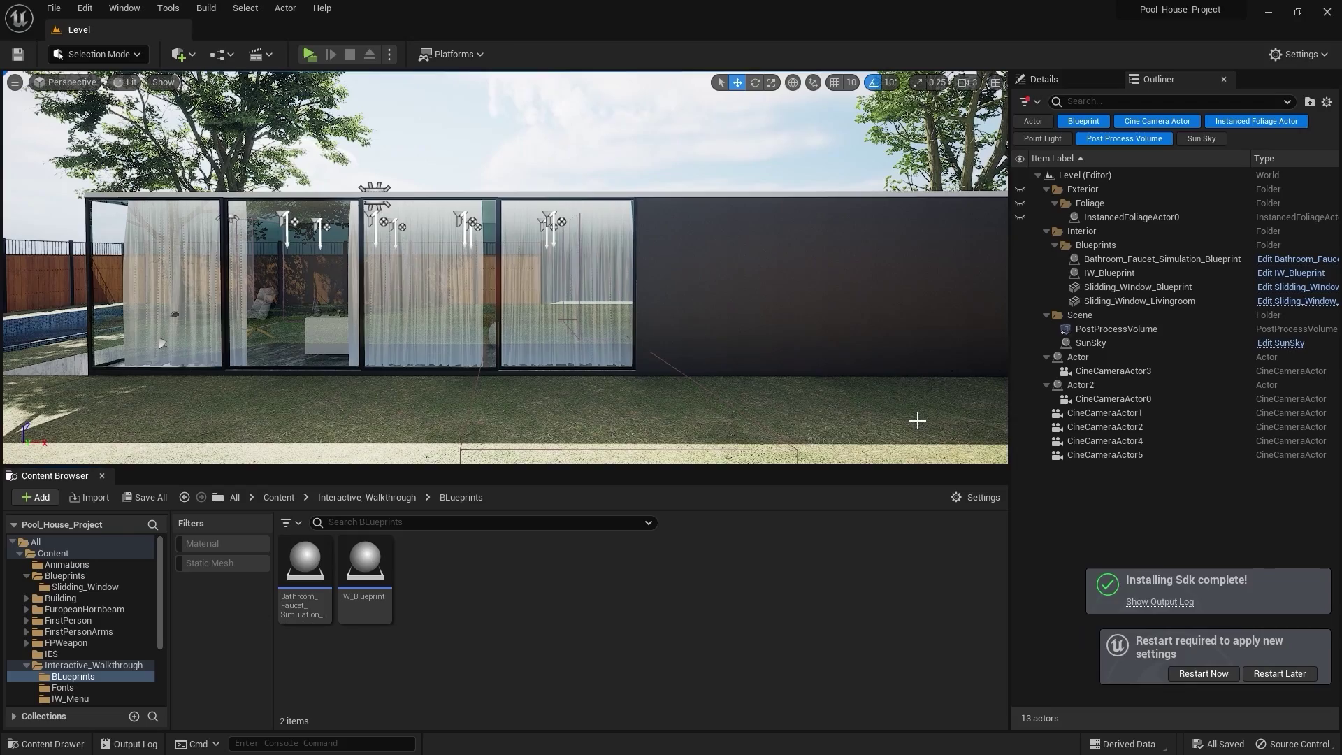
click(1203, 673)
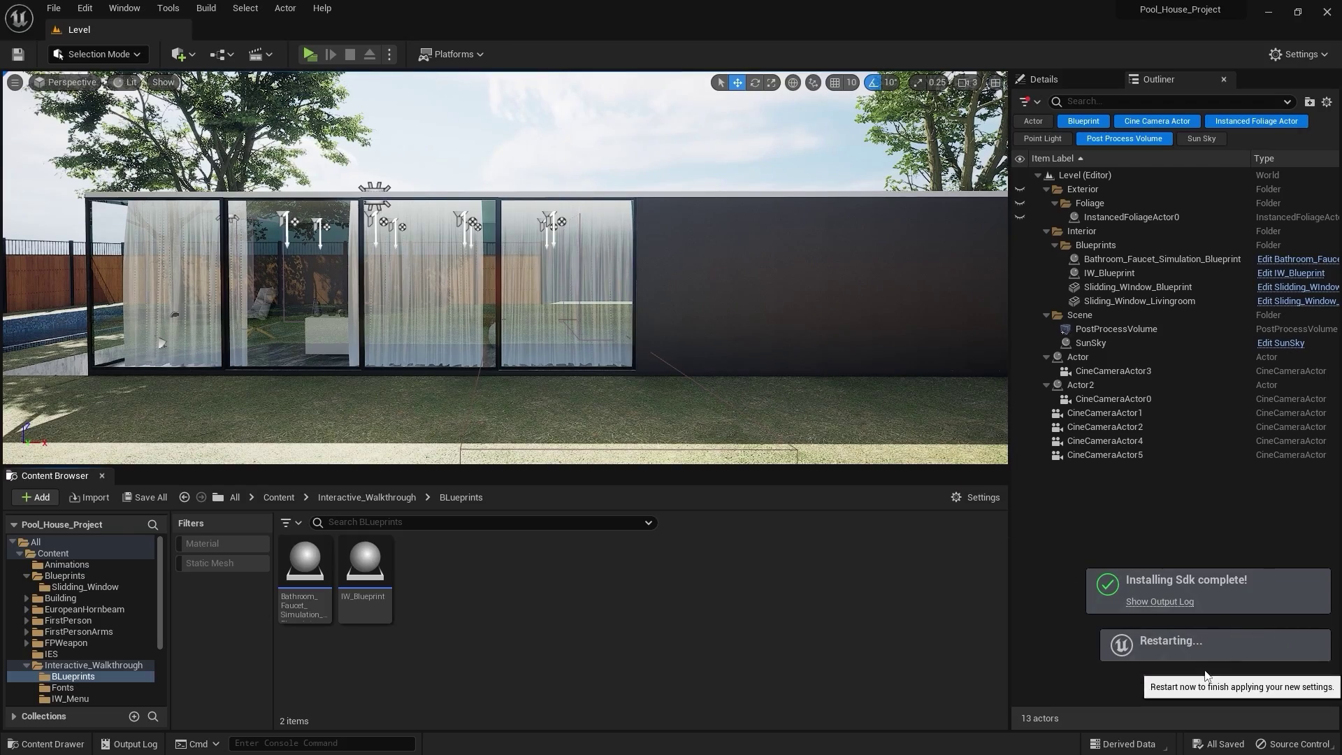
Place a Player Start actor on the lawn in front of the house's curtained windows.
right_drag(615, 179, 391, 147)
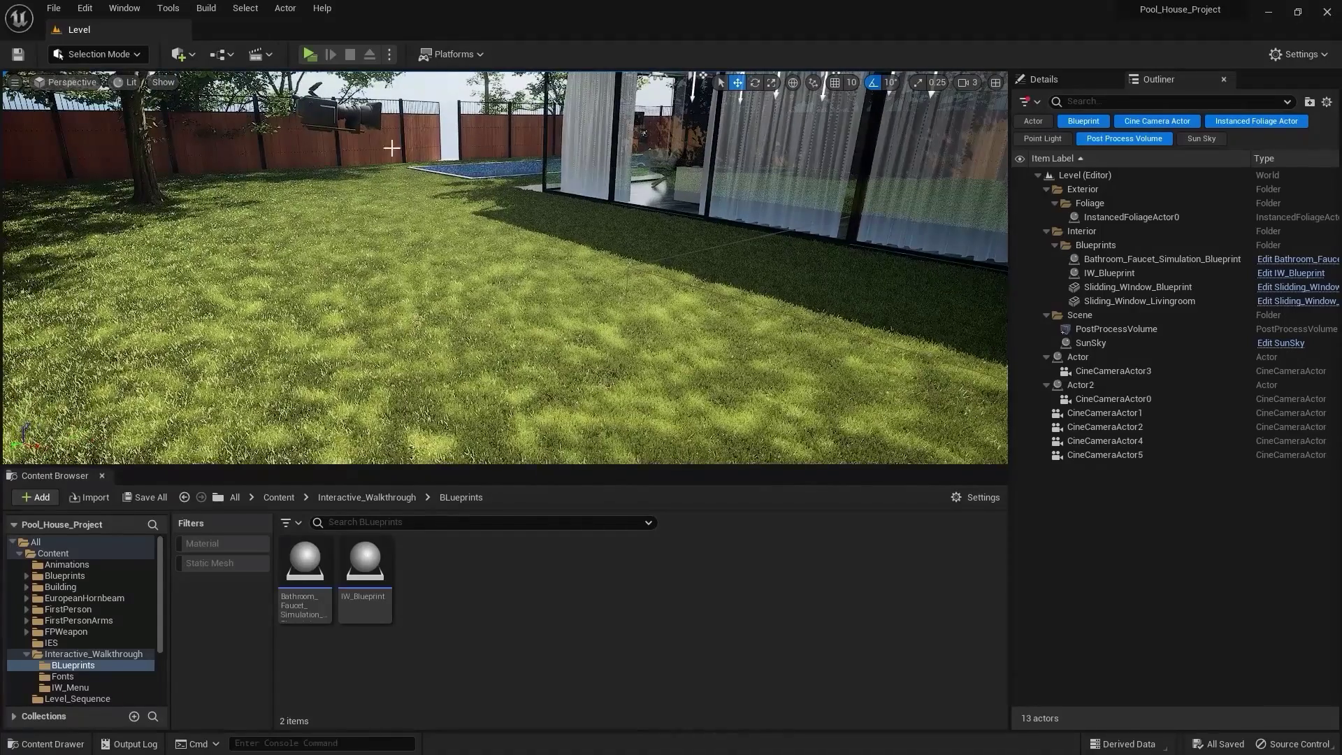
click(184, 52)
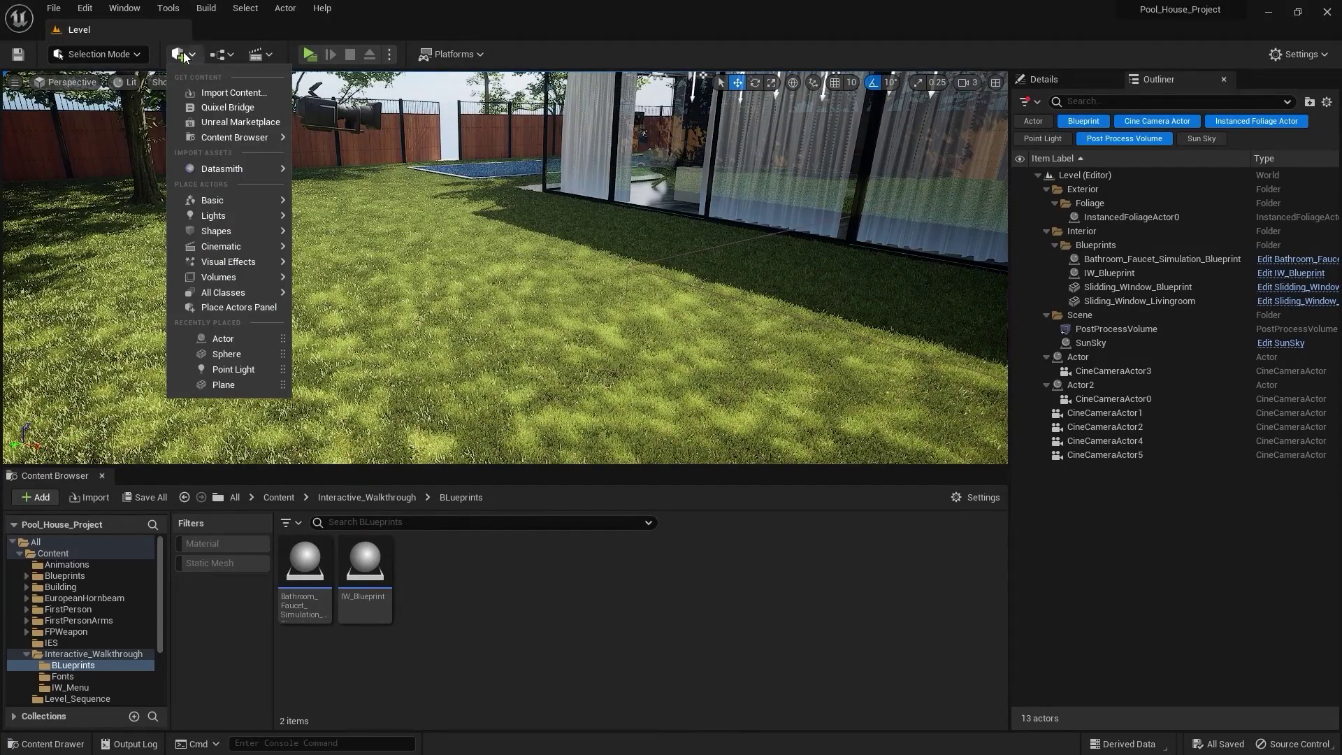
mouse_move(243, 213)
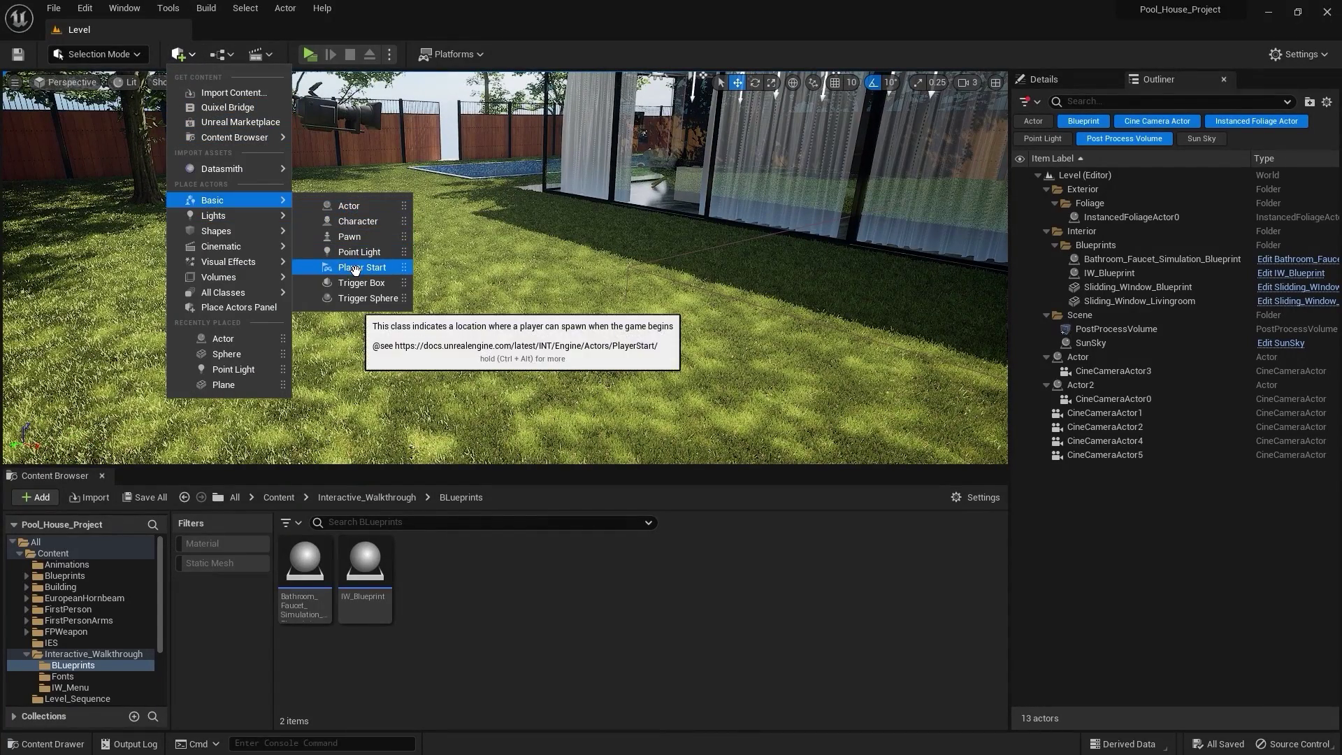
click(361, 267)
drag(363, 329, 363, 327)
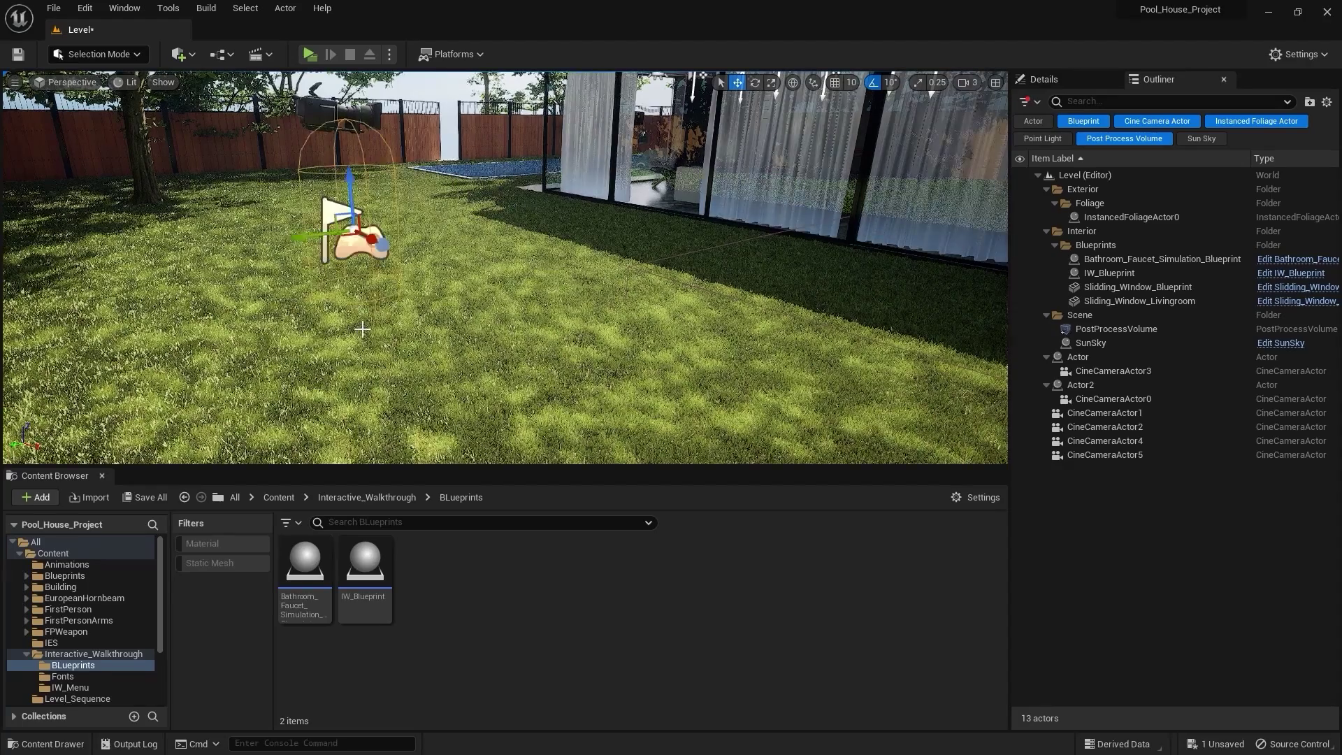
Rotate the Player Start 90° about its vertical axis and check that play mode spawns the player at Default Player Start.
right_drag(363, 327, 346, 360)
right_drag(392, 231, 339, 301)
key(e)
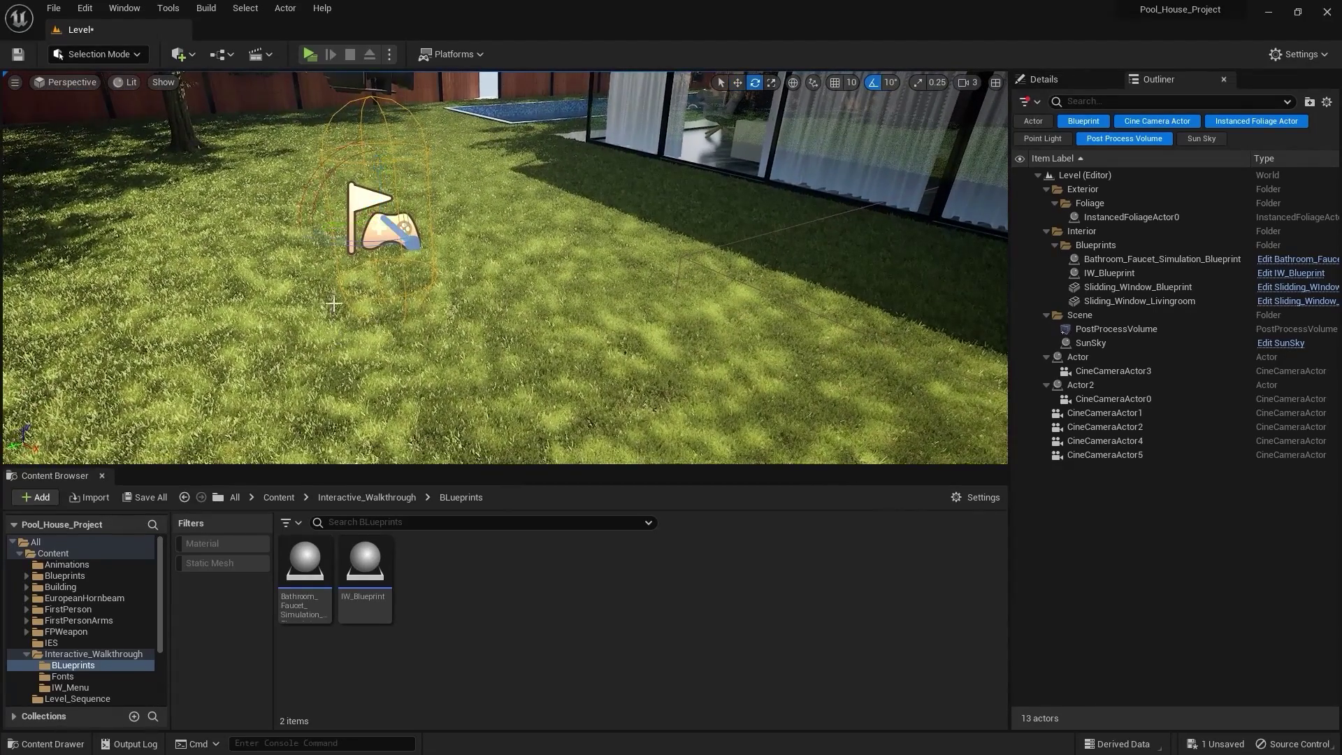
drag(412, 241, 458, 204)
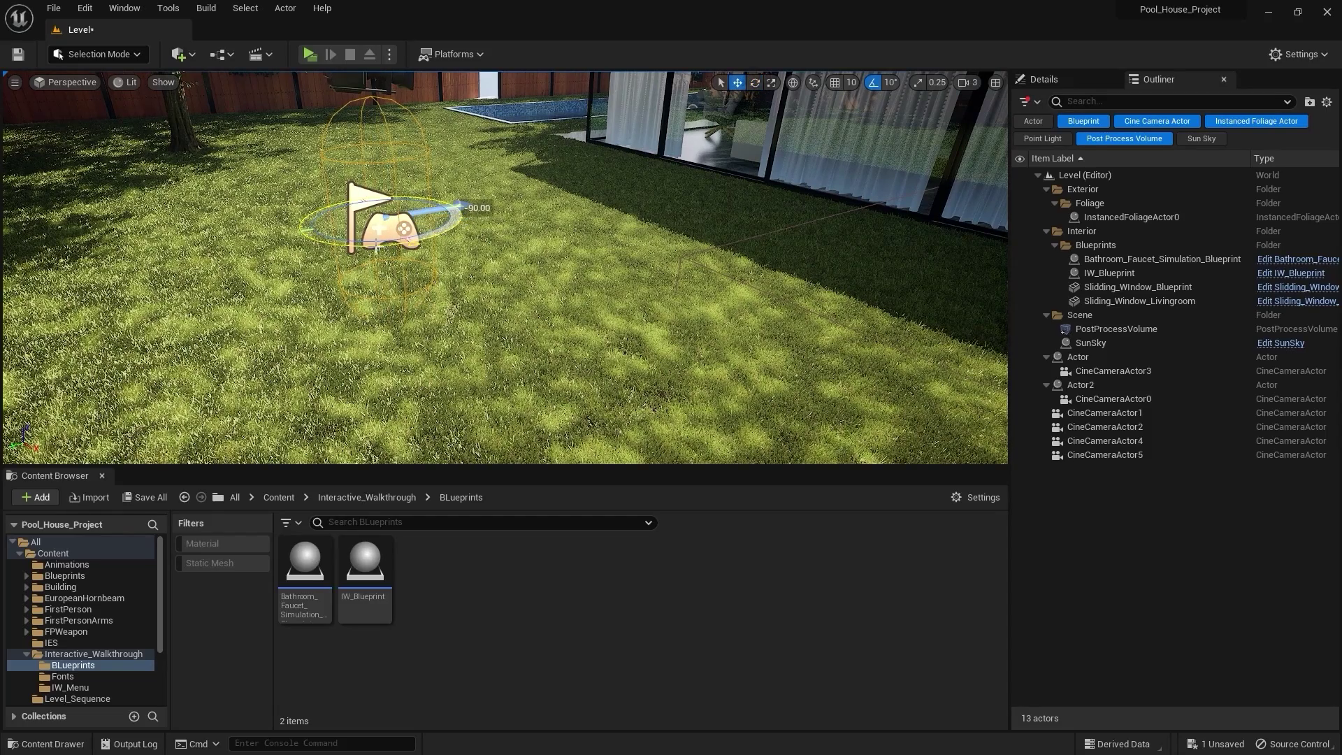
right_drag(376, 248, 500, 188)
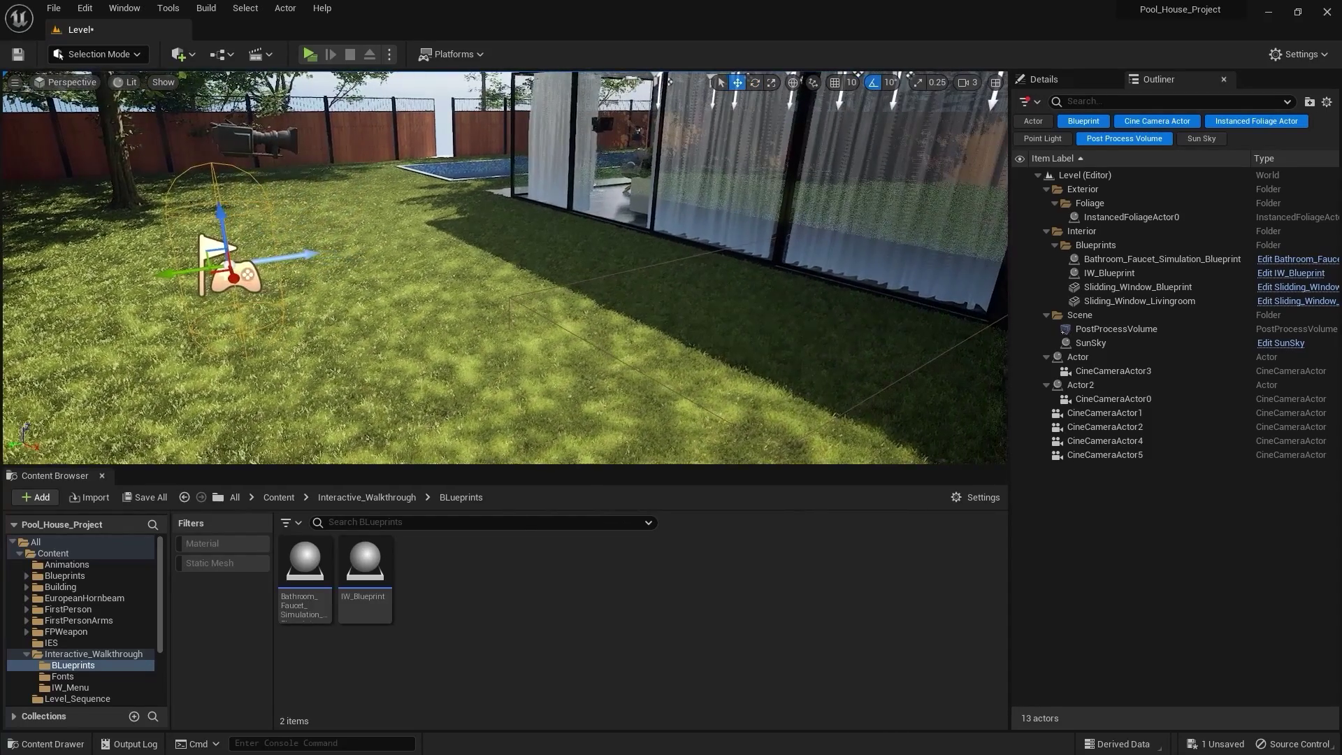
click(390, 54)
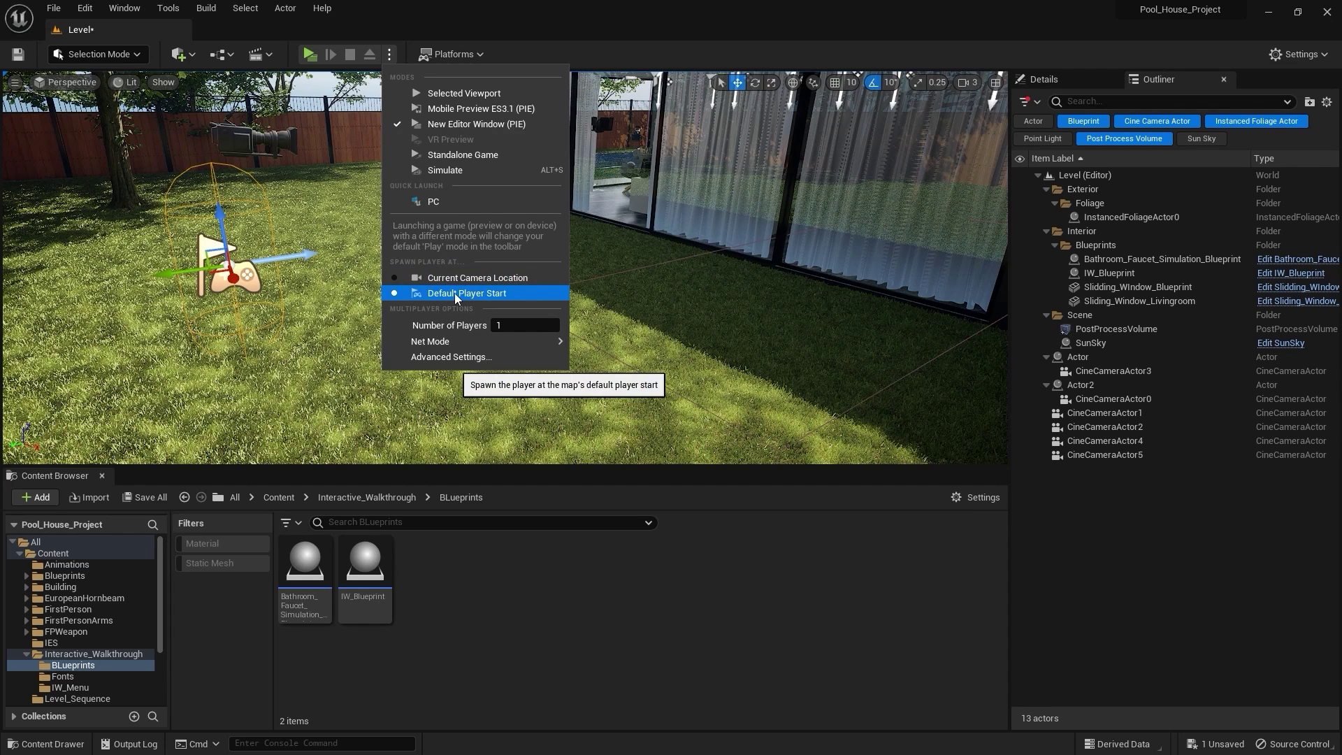
click(406, 7)
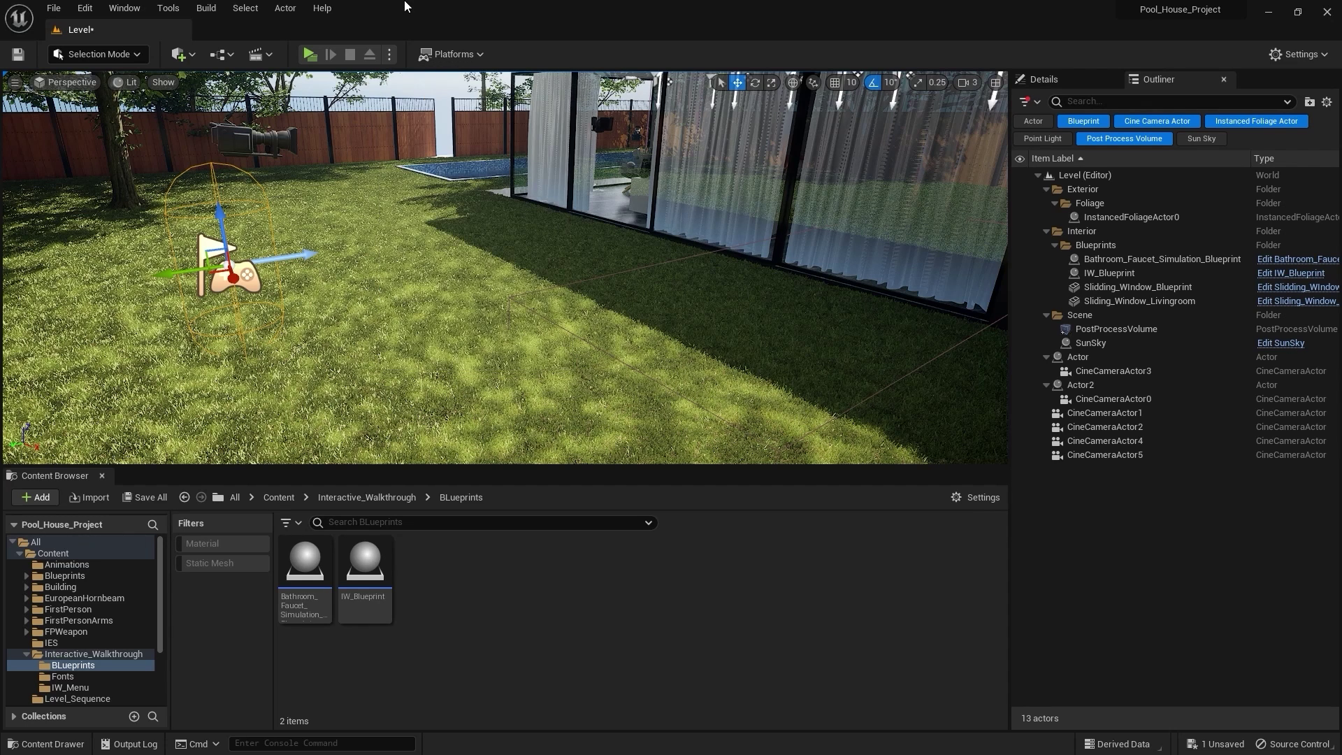
Package the project for Windows, choosing the Package folder as the output location.
click(455, 57)
mouse_move(459, 219)
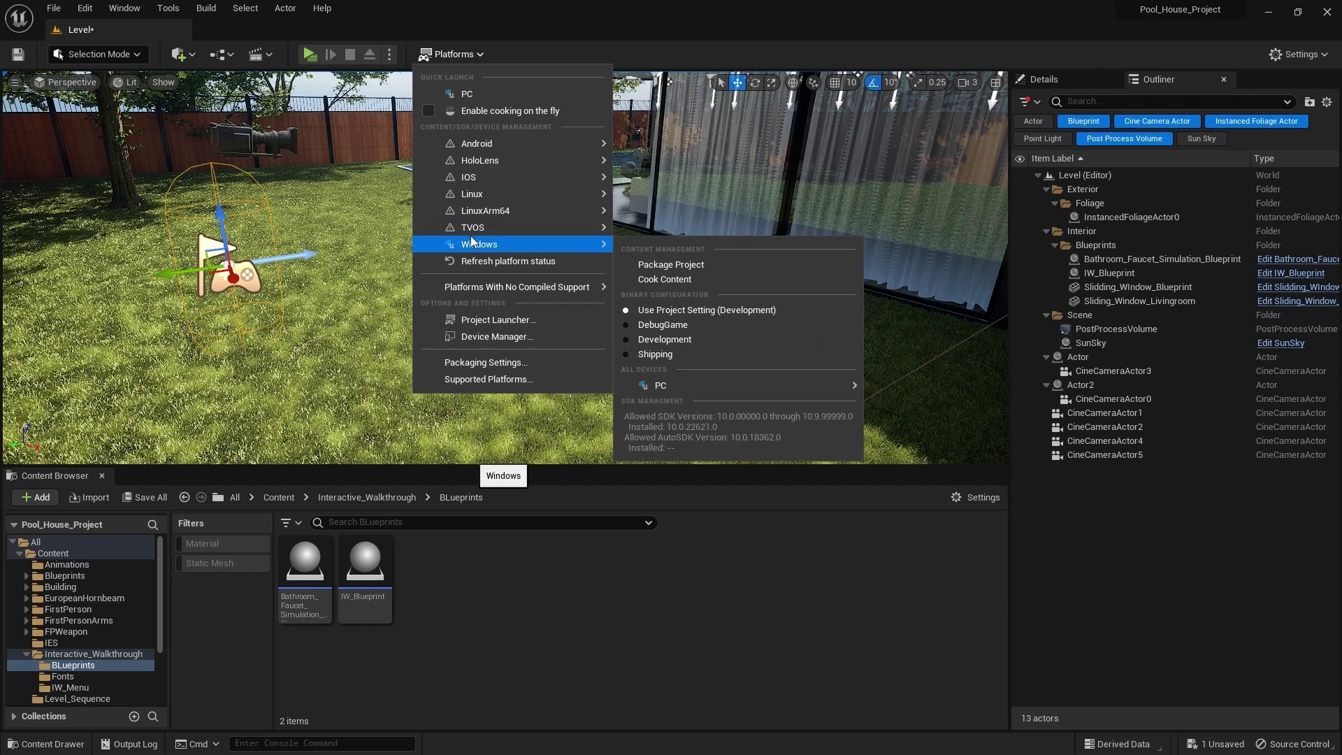
click(673, 265)
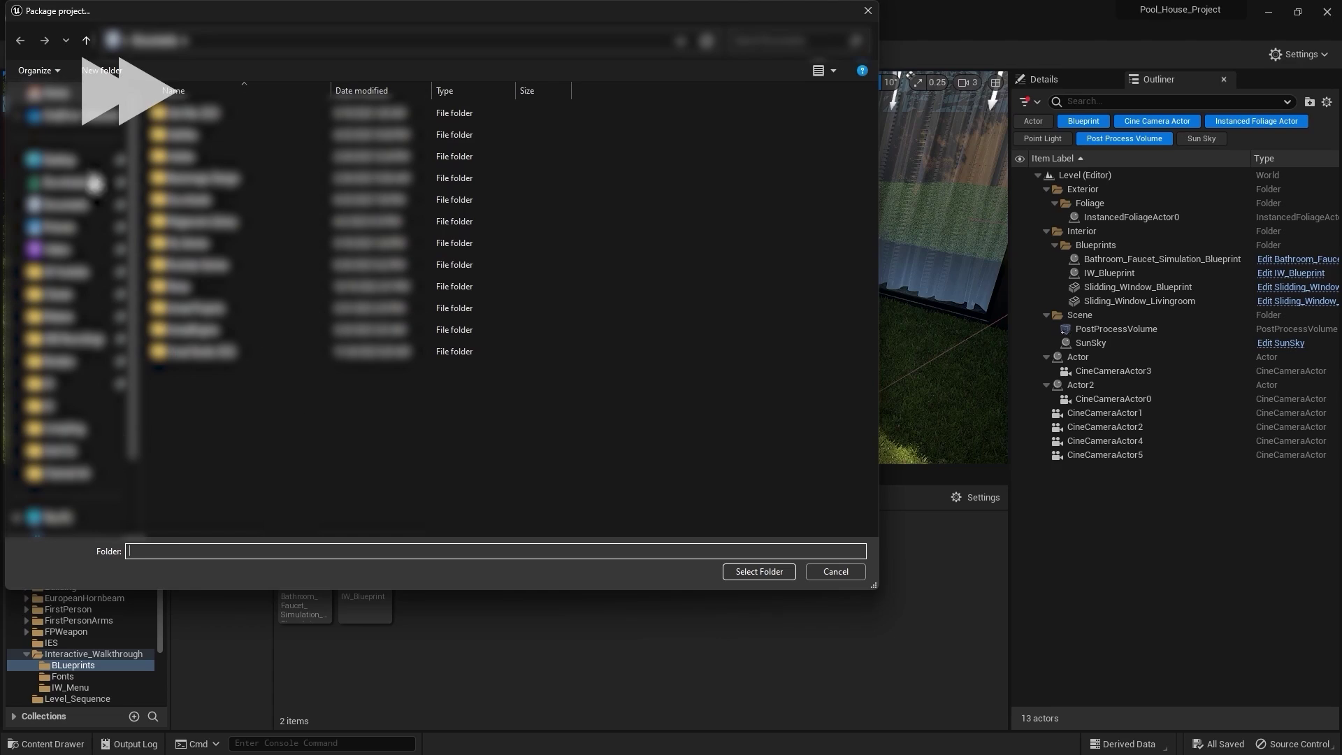
scroll(93, 183, down, 3)
click(84, 473)
double_click(218, 421)
double_click(174, 111)
click(753, 573)
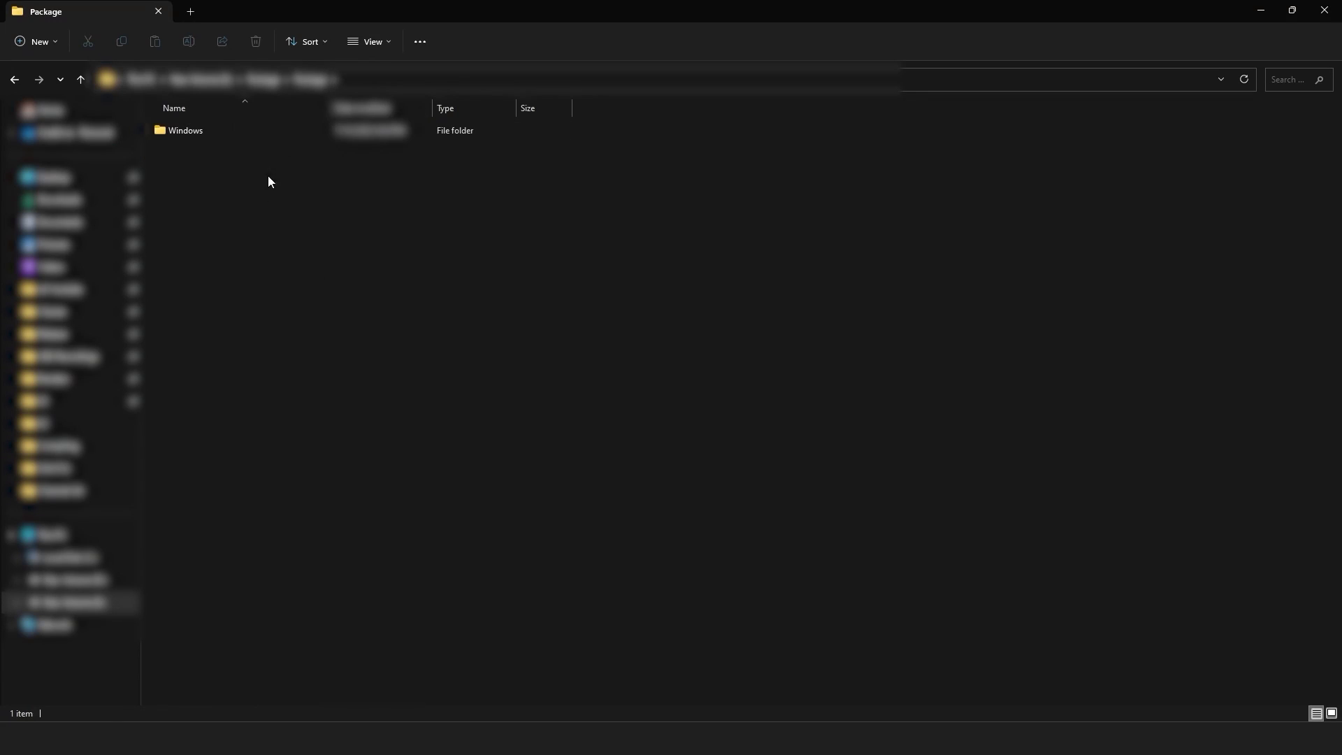
Run the packaged Pool_House_Project application from the Windows output folder and allow it network access through the firewall.
double_click(273, 126)
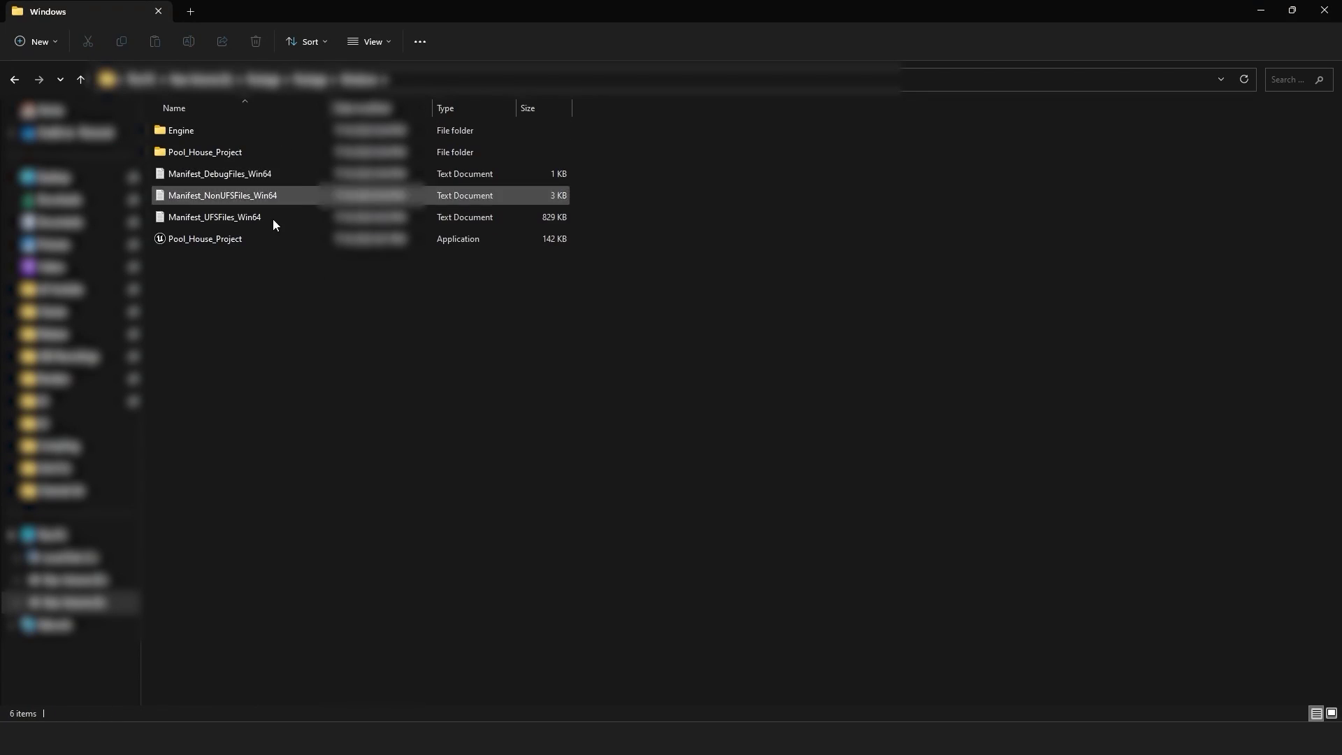
double_click(230, 240)
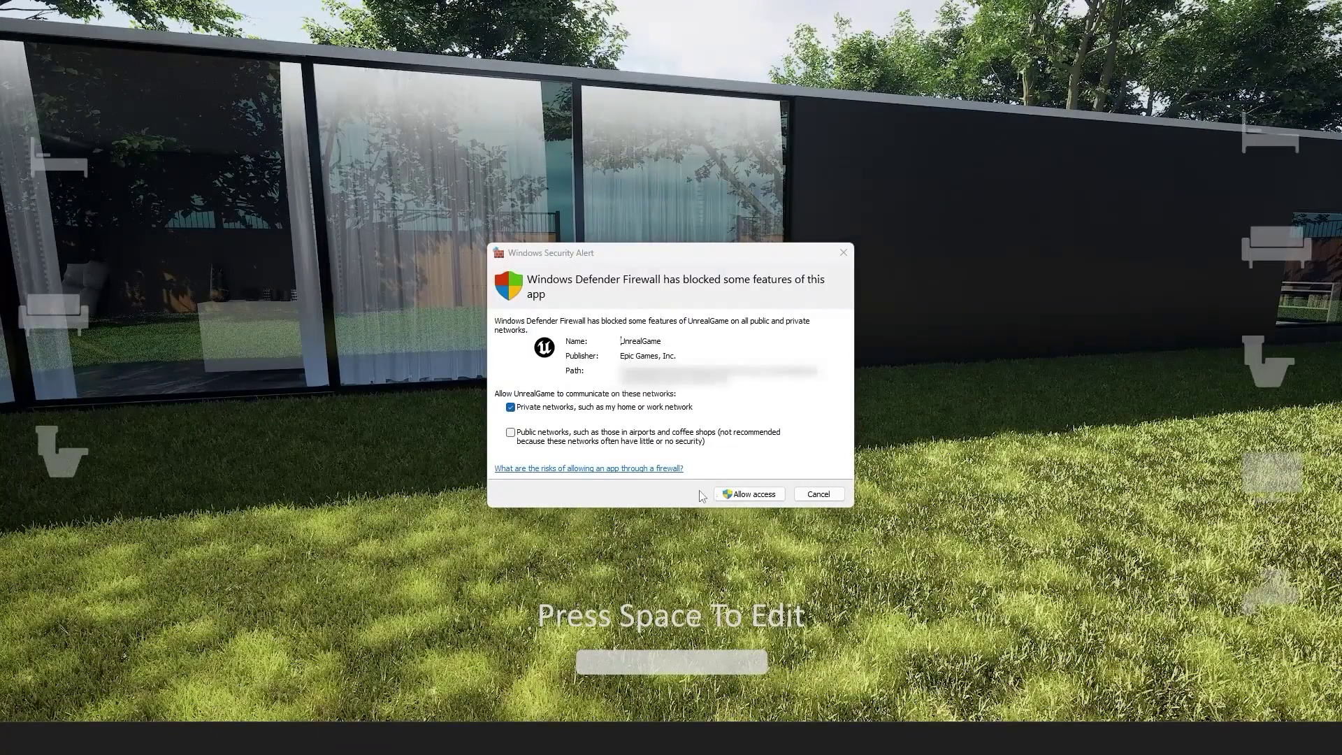
click(720, 495)
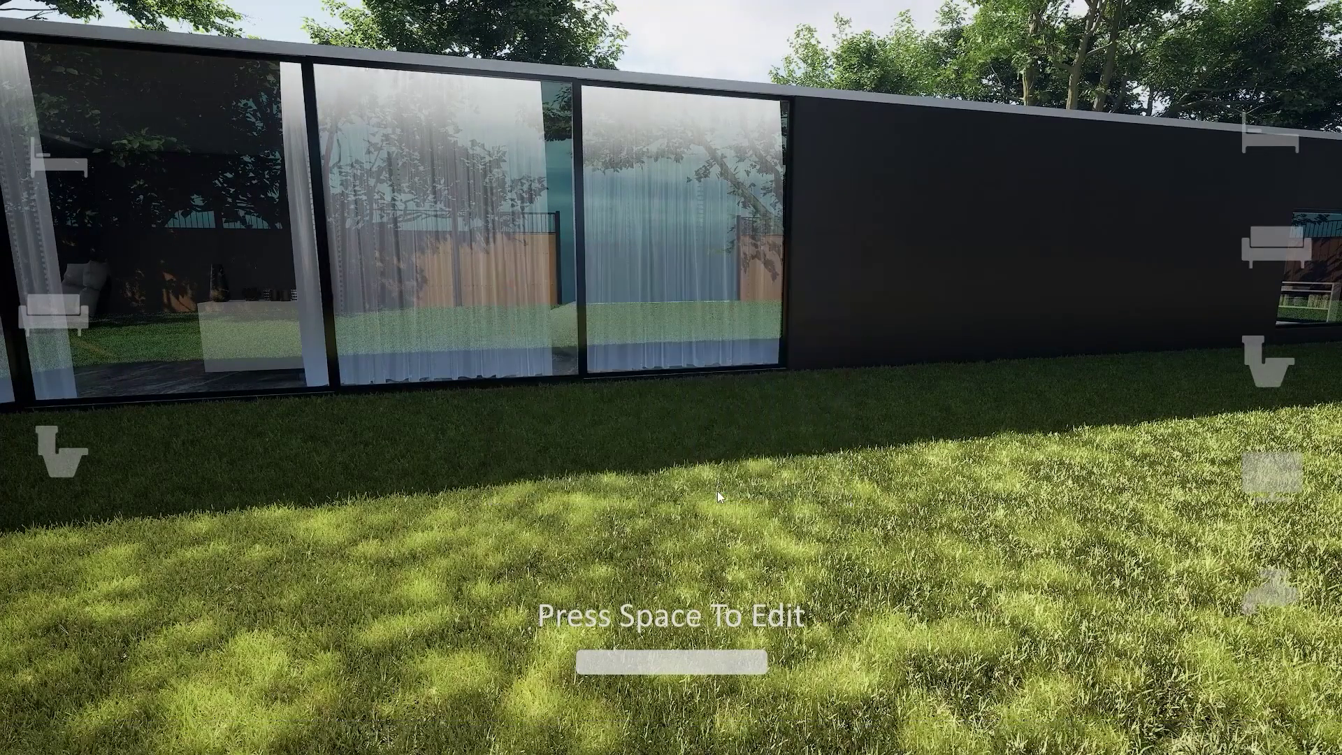
Test walking in the packaged build from the lawn along the facade and into the bedroom.
key(s)
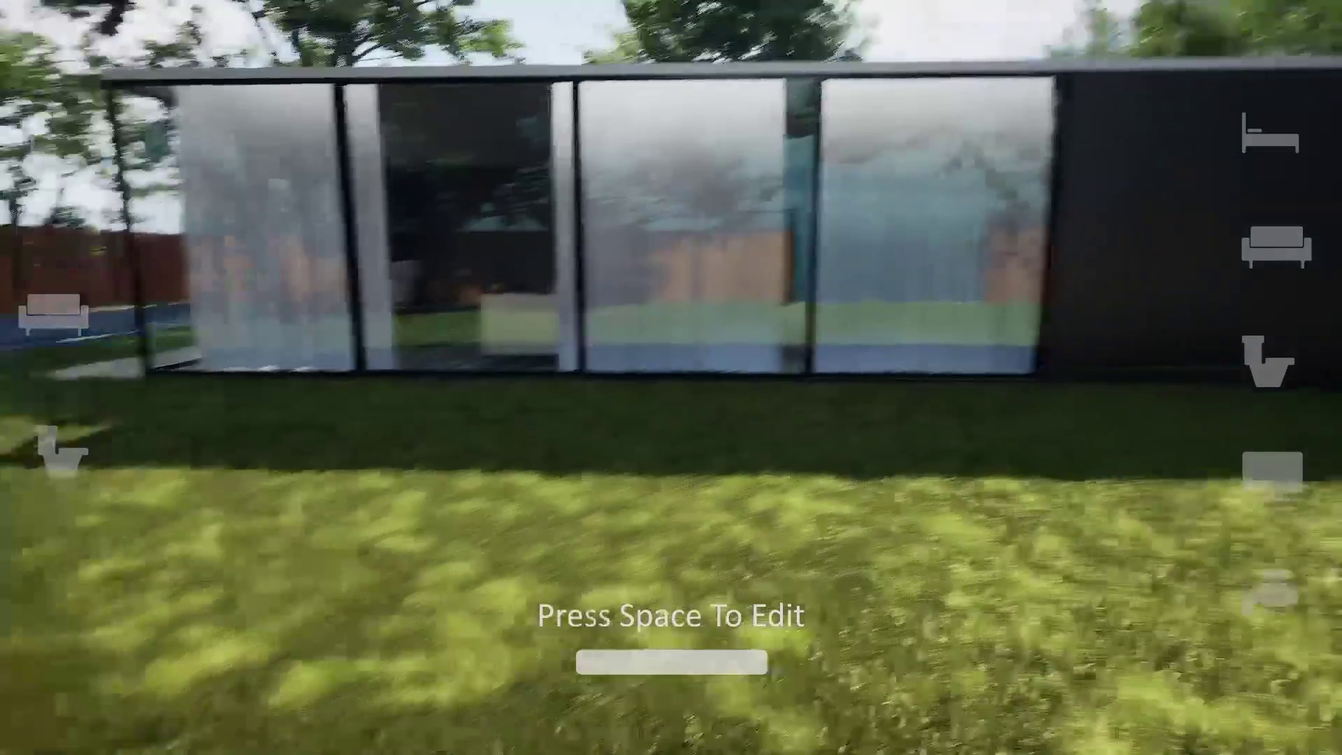
key(w)
key(w)
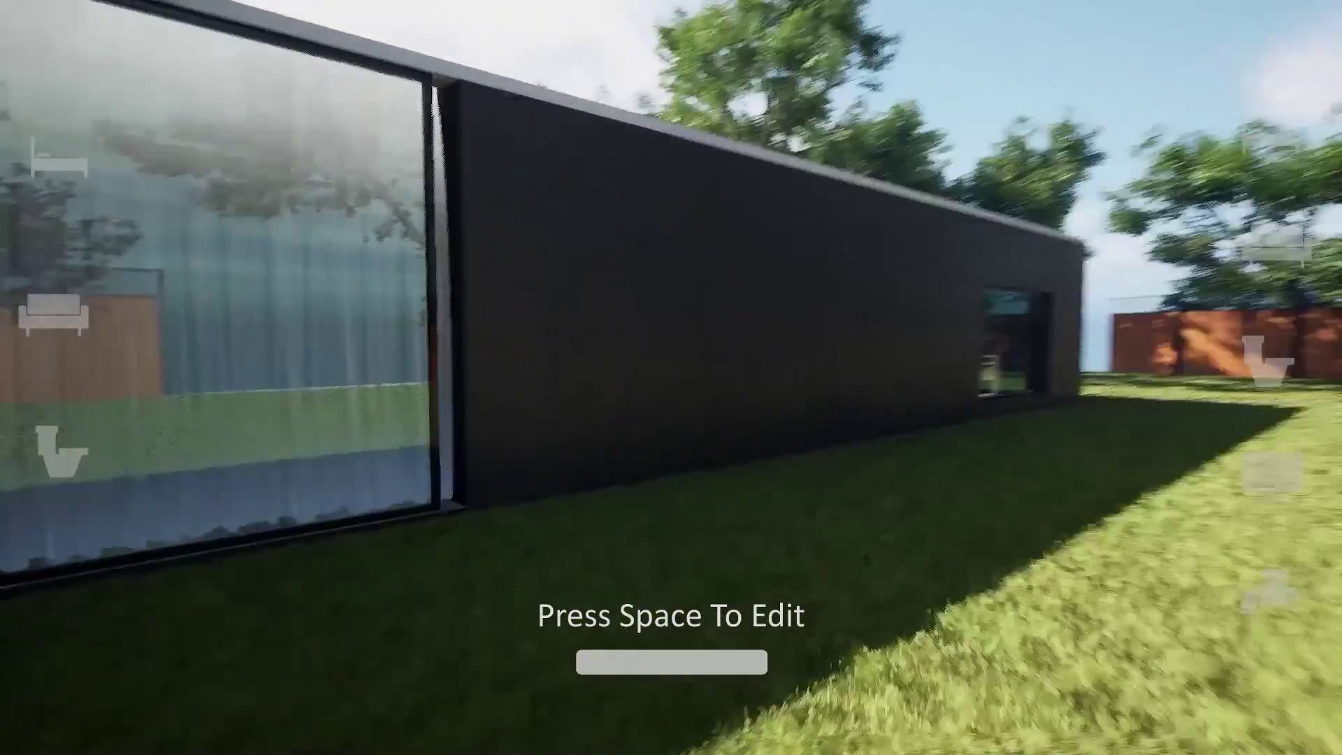
key(w)
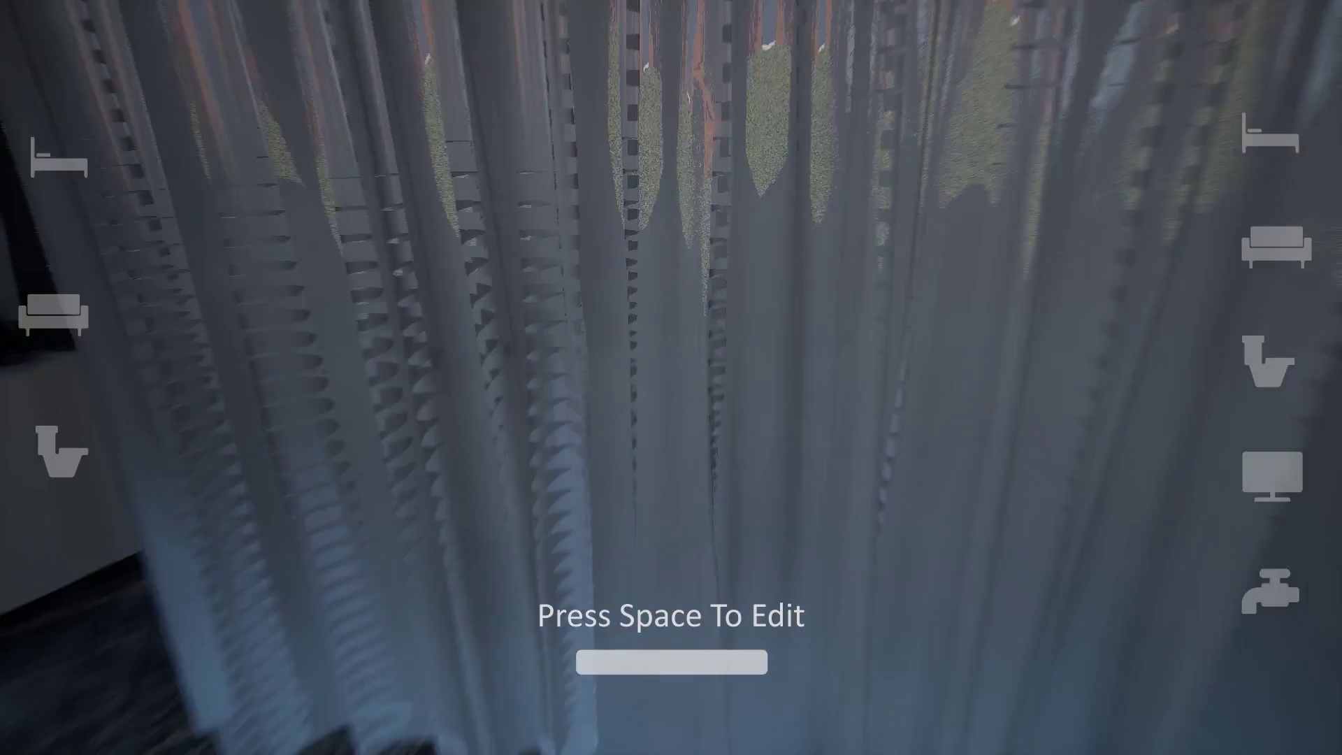
key(w)
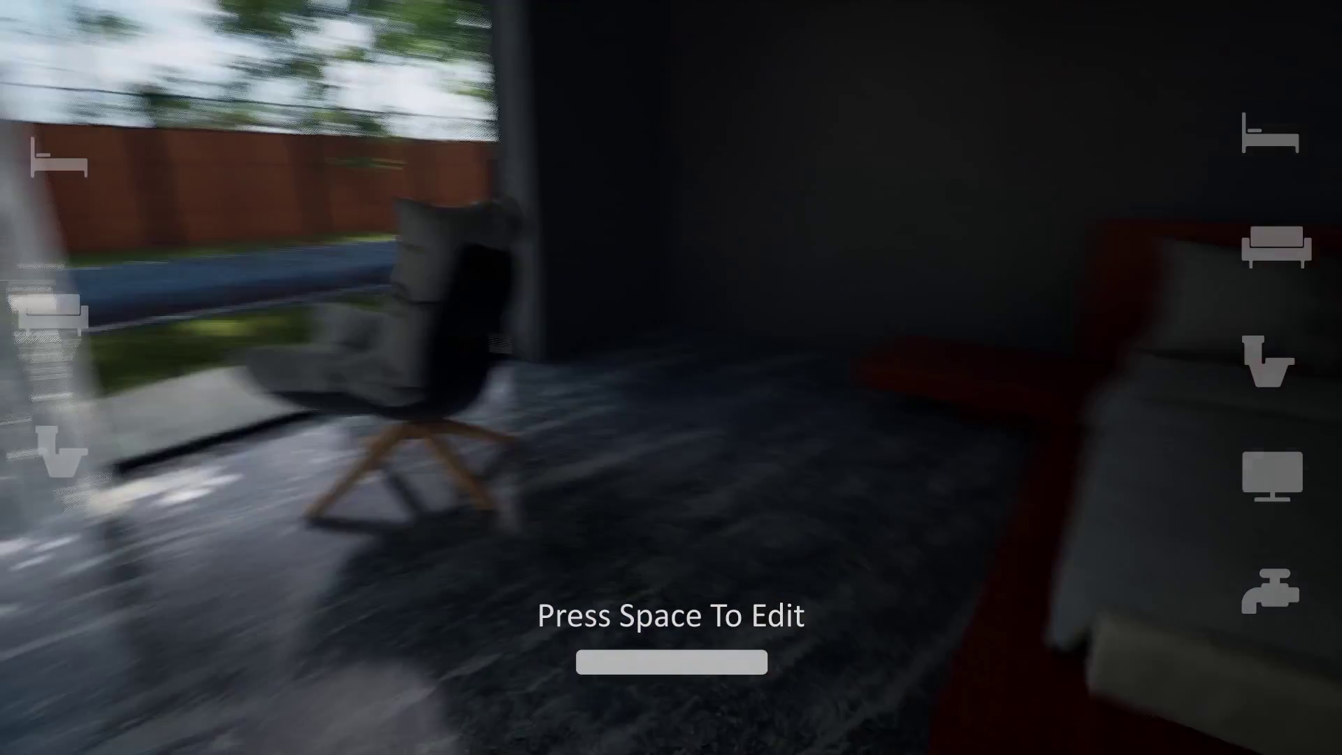
In edit mode, change the bedroom floor to the red-veined white marble and the bed frame to light wood.
key(space)
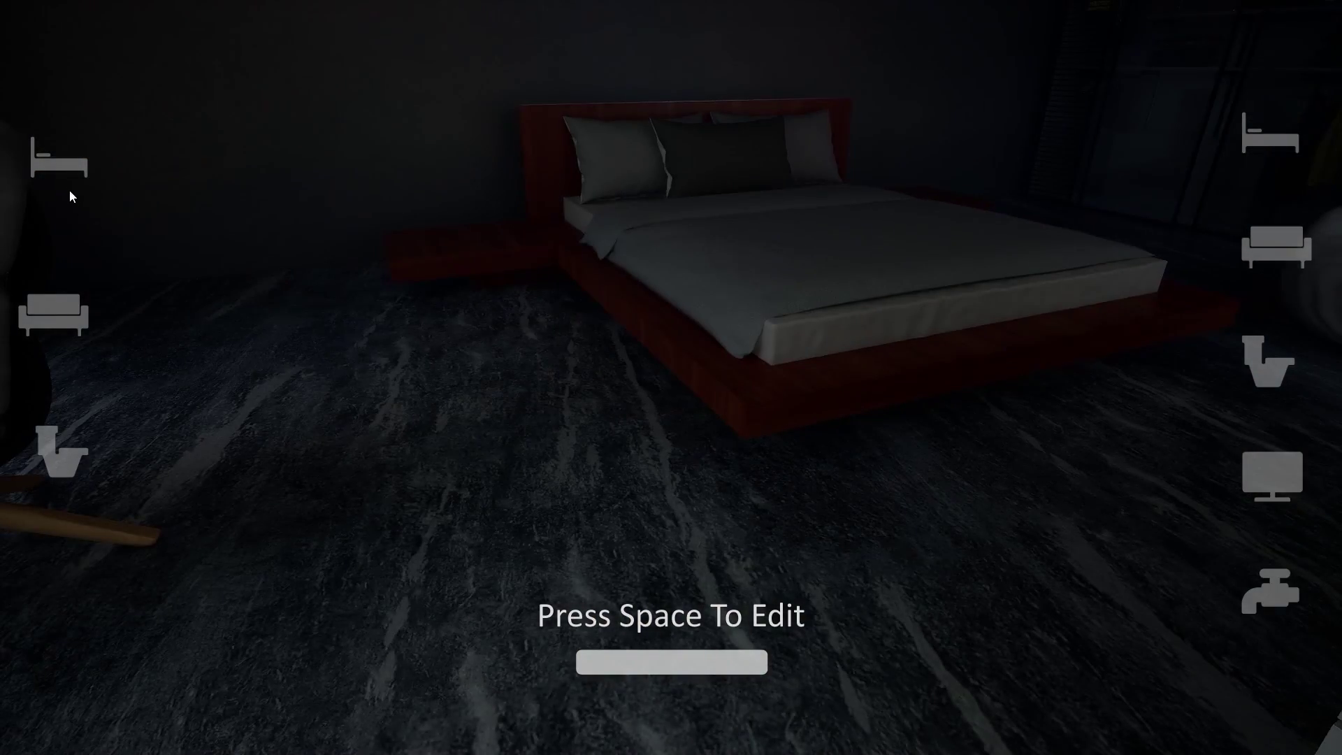
click(78, 172)
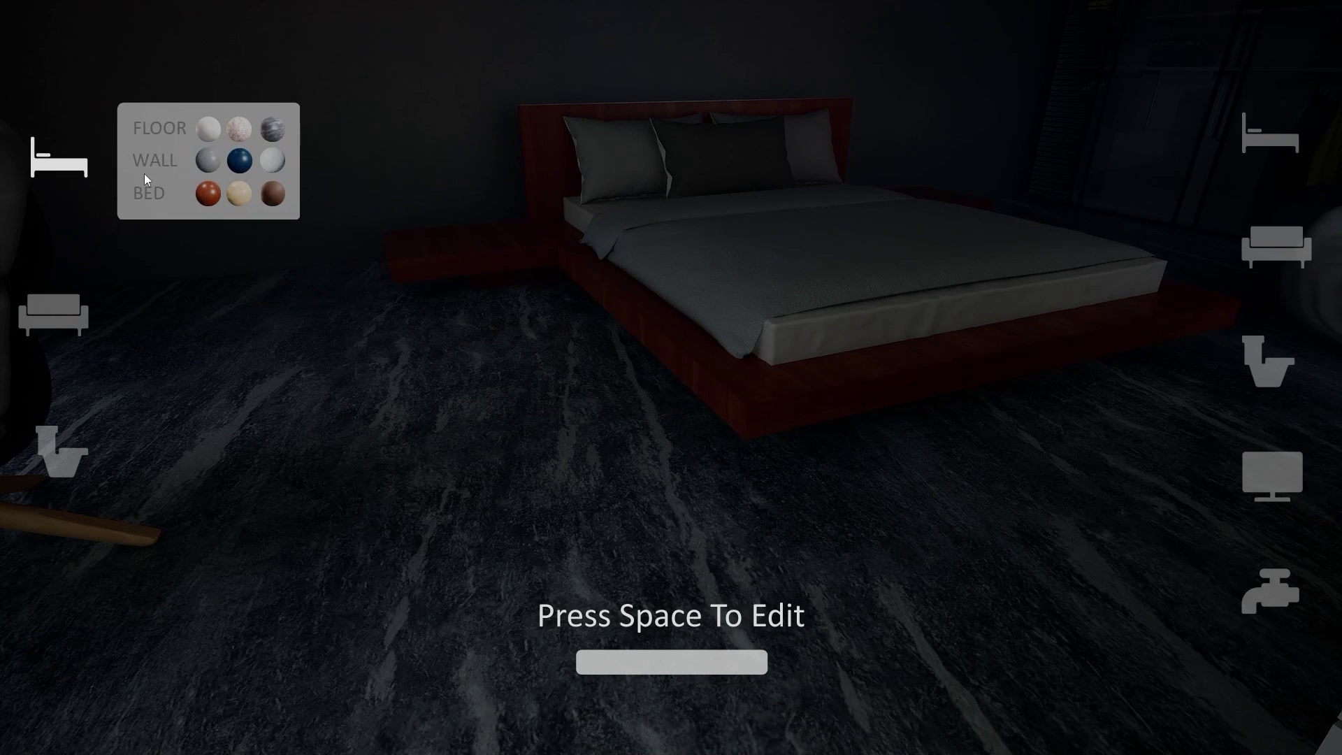
click(245, 132)
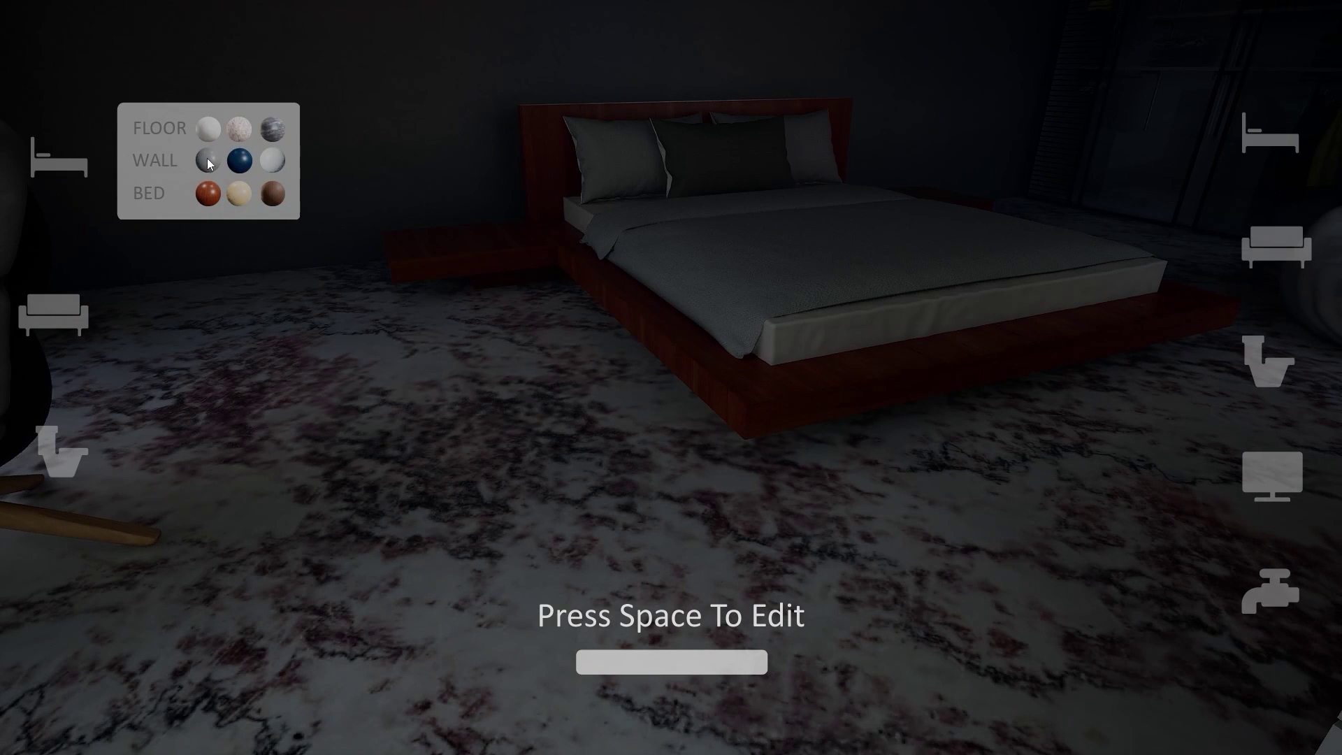
click(240, 195)
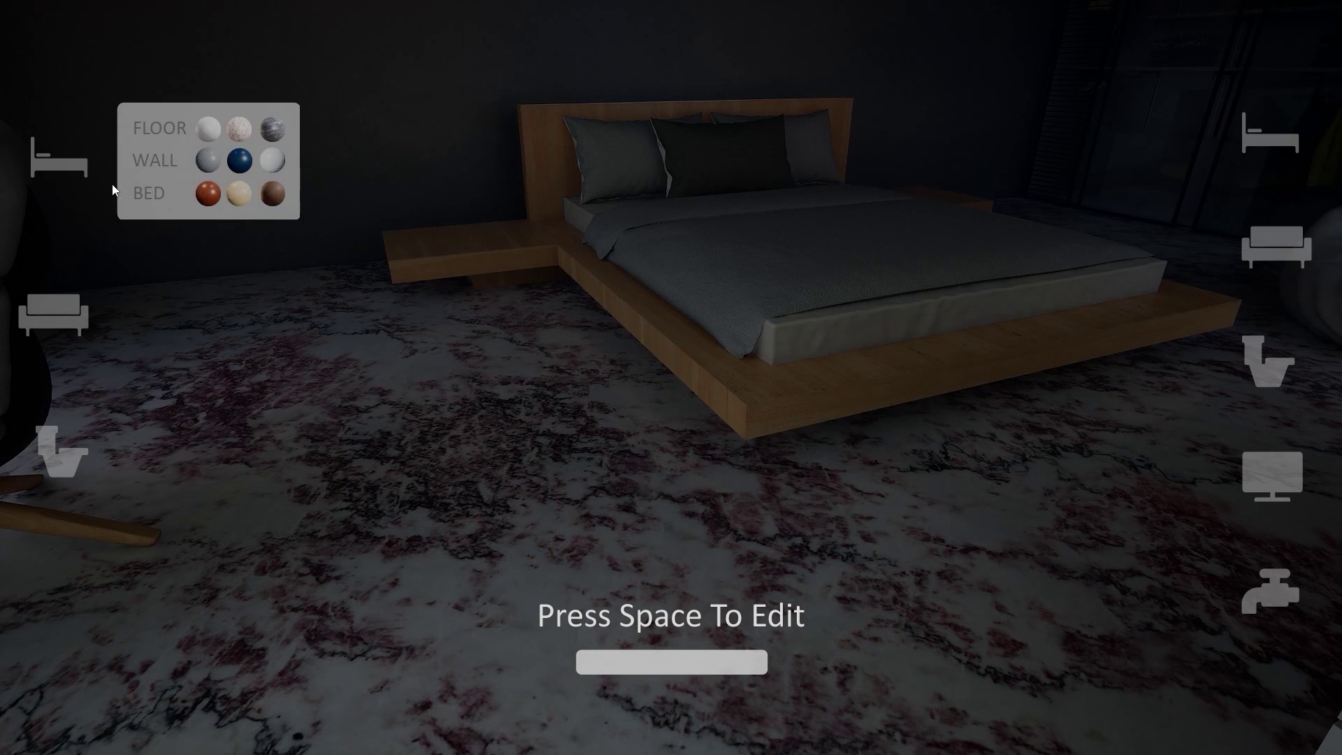
click(87, 173)
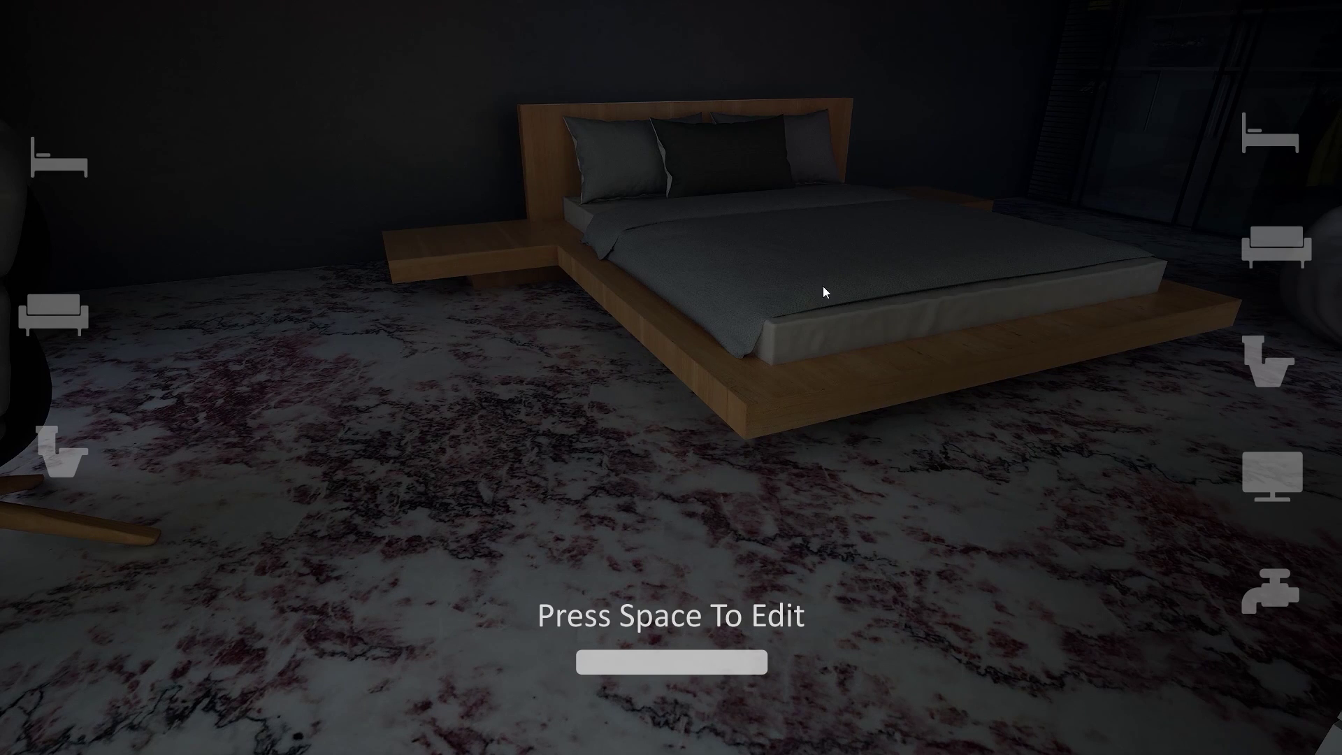
Walk out of the bedroom, around the outside of the house and back inside toward the bathroom.
drag(823, 292, 1091, 270)
key(w)
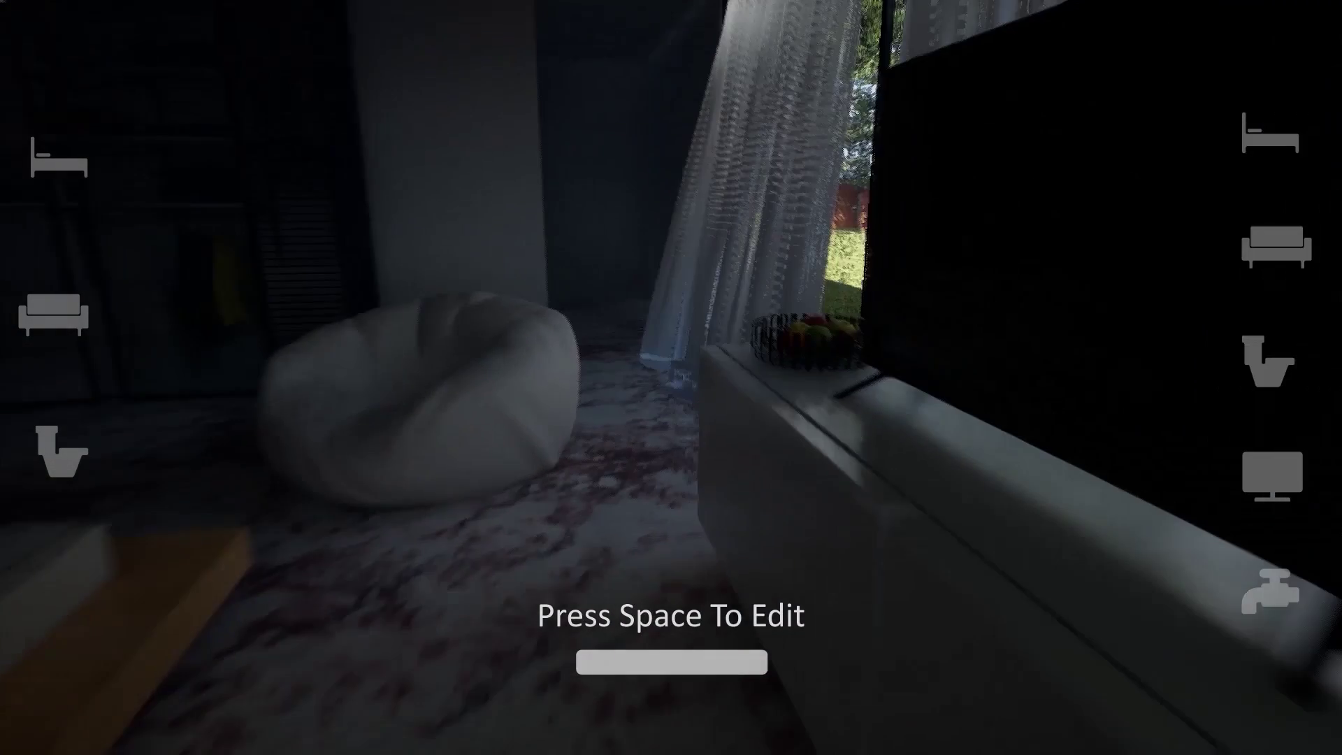
key(w)
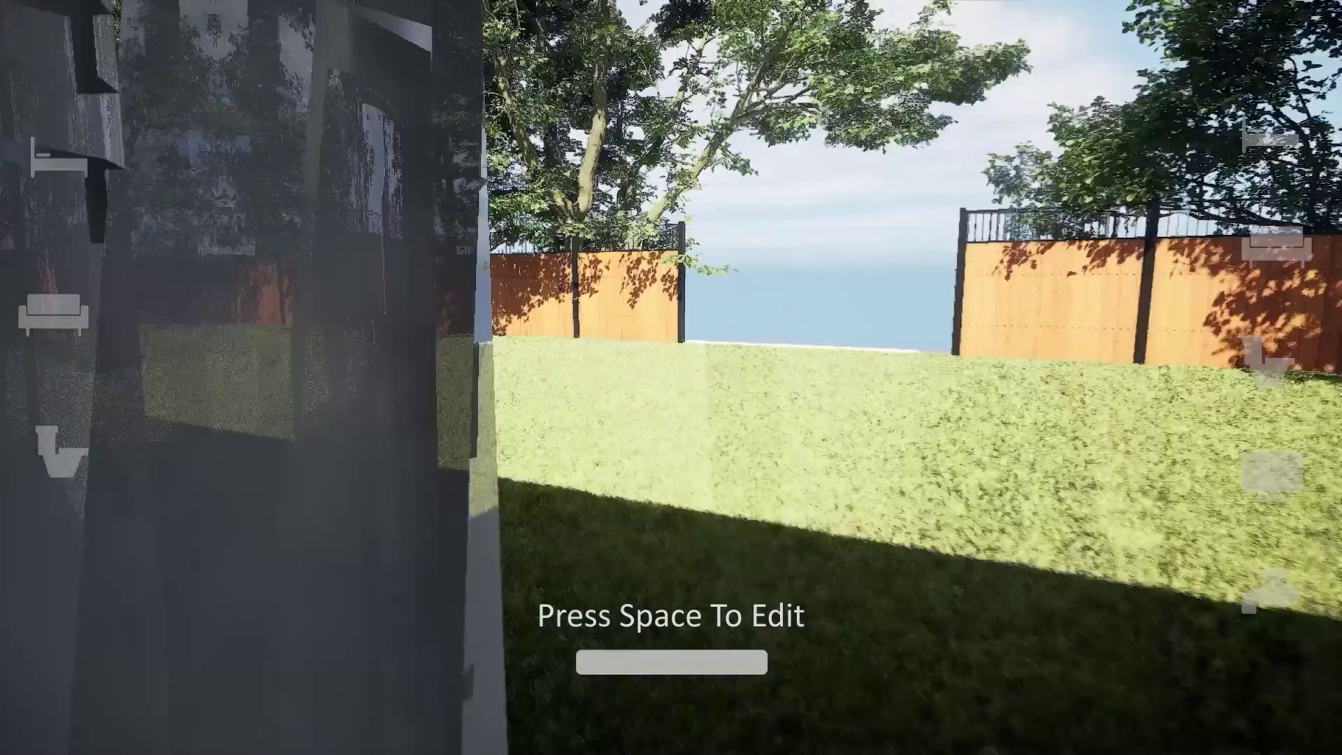
key(w)
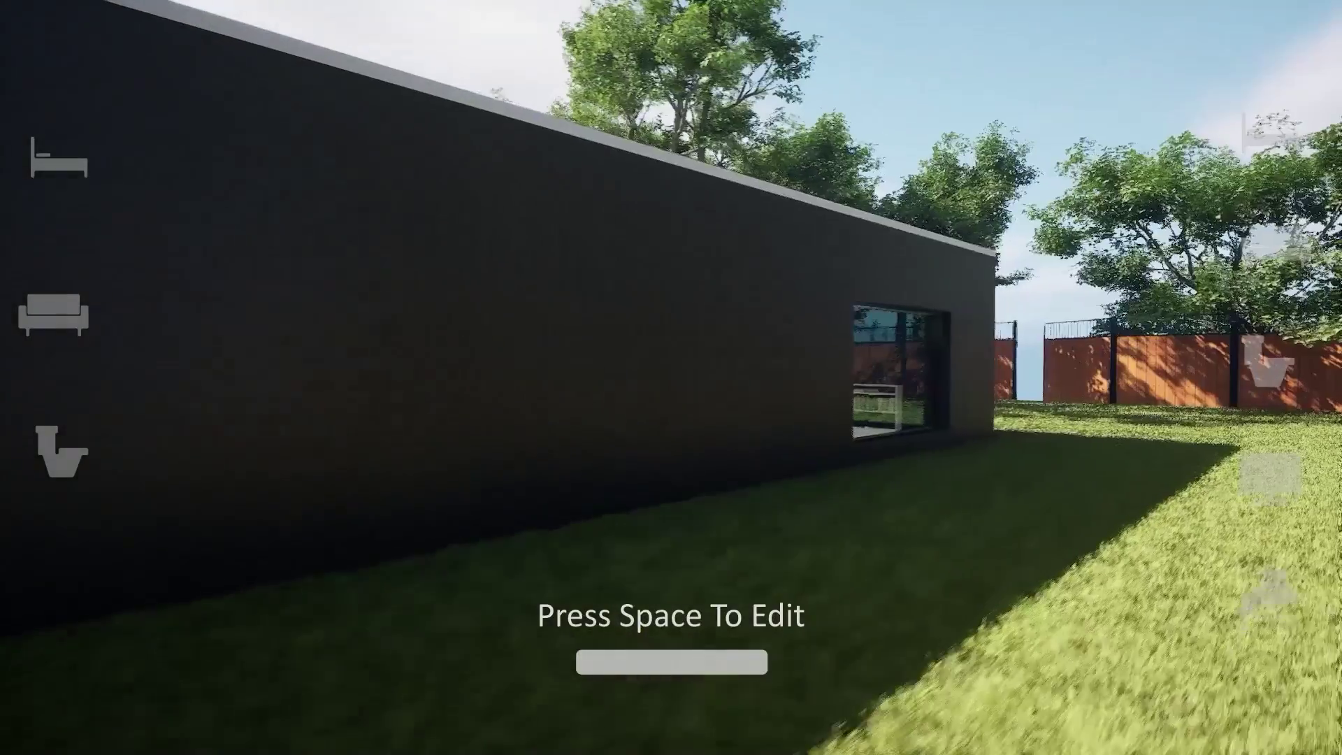
key(w)
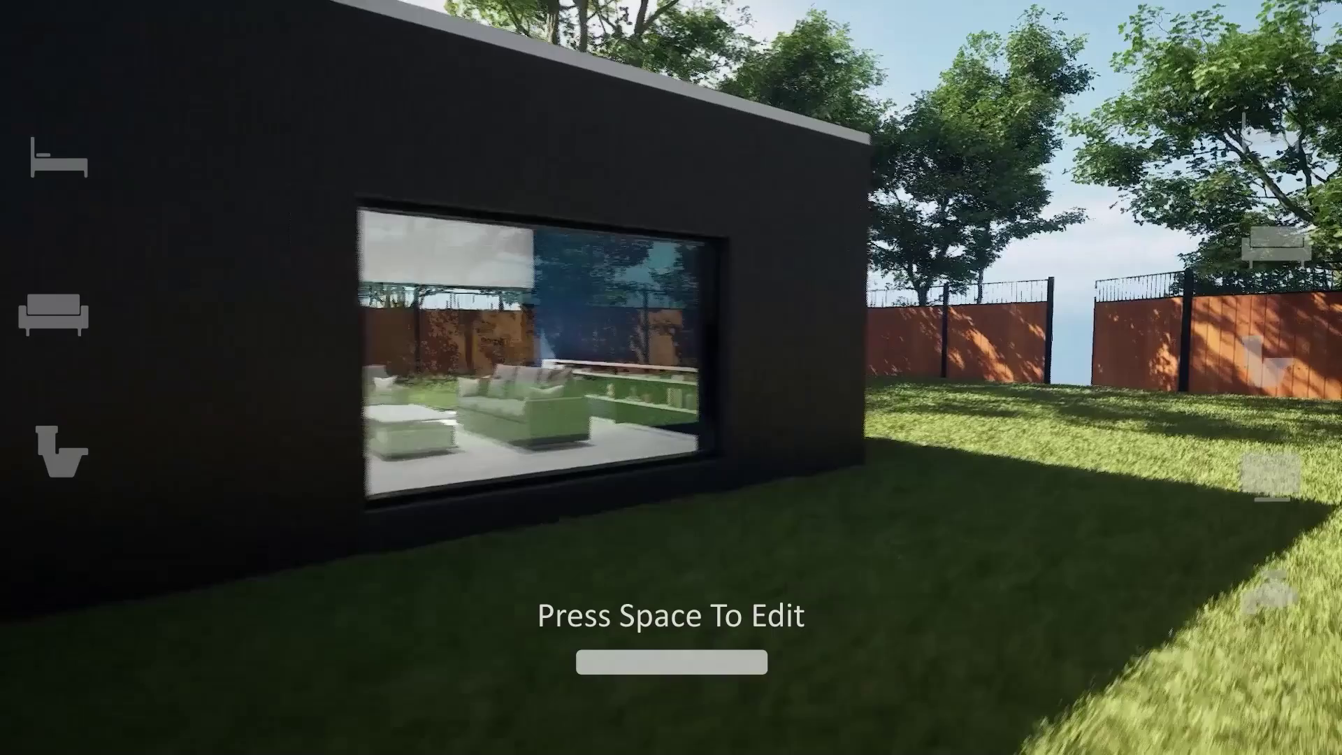
key(w)
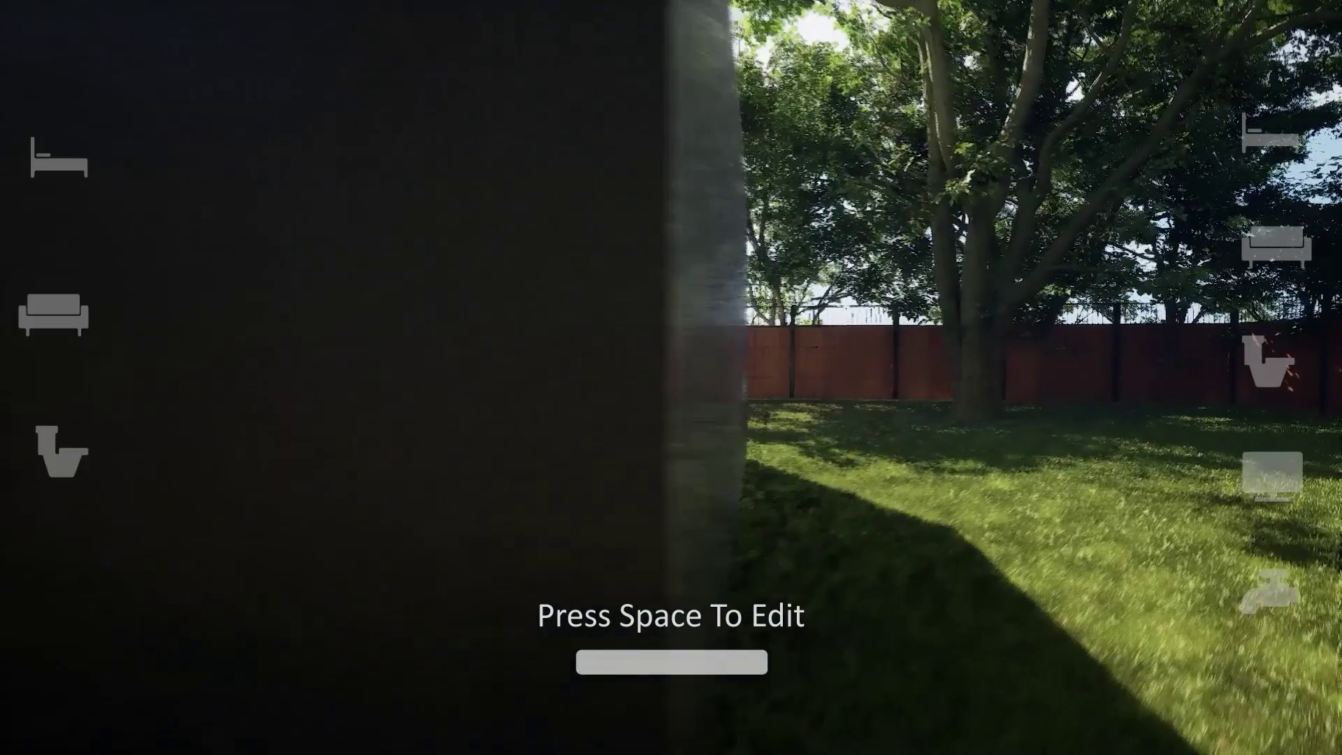
key(w)
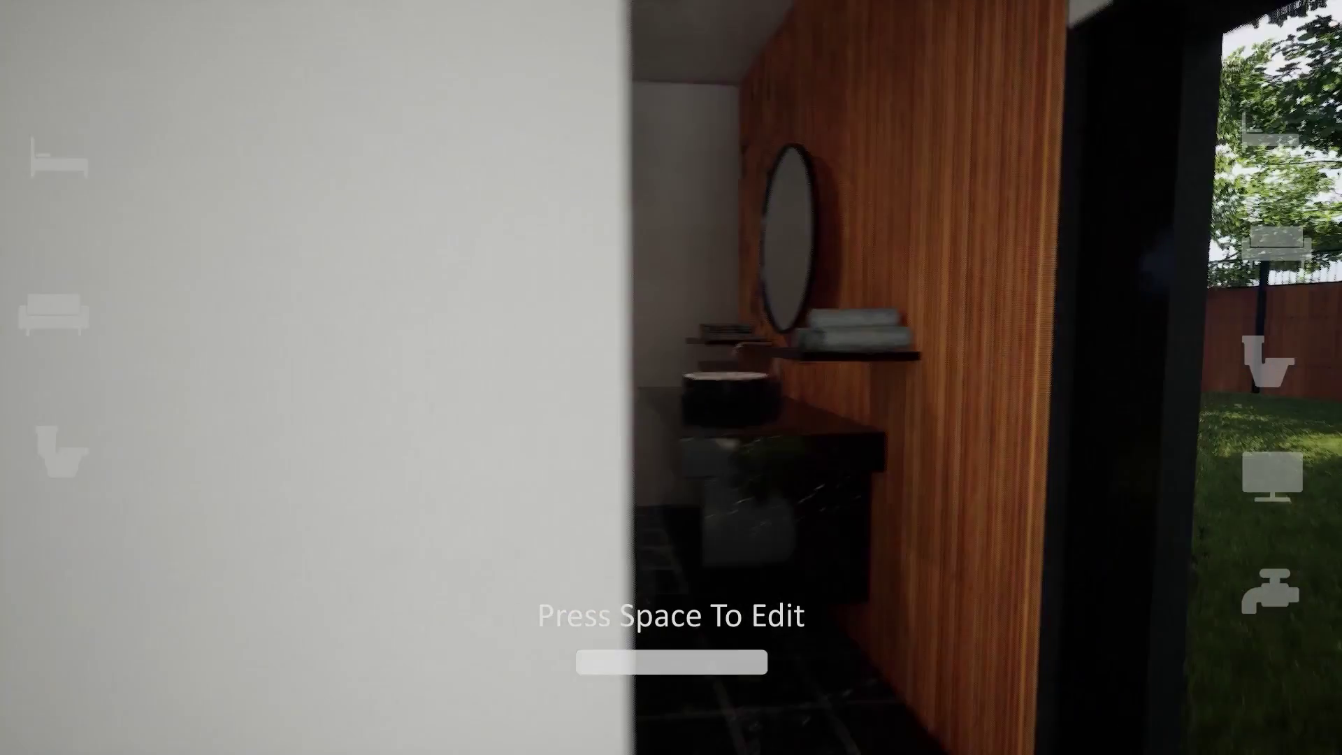
Walk into the bathroom, inspect the marble vanity wall with the round mirror, and head back outside.
key(w)
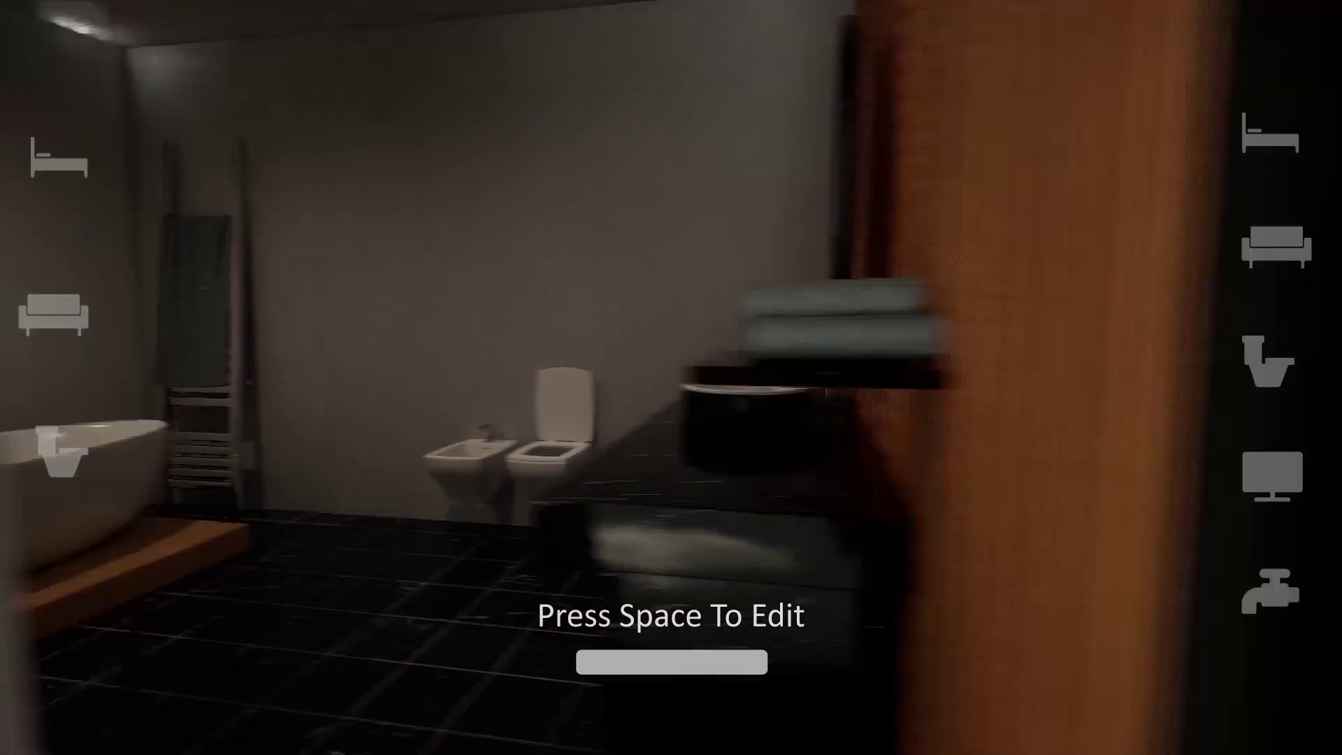
key(w)
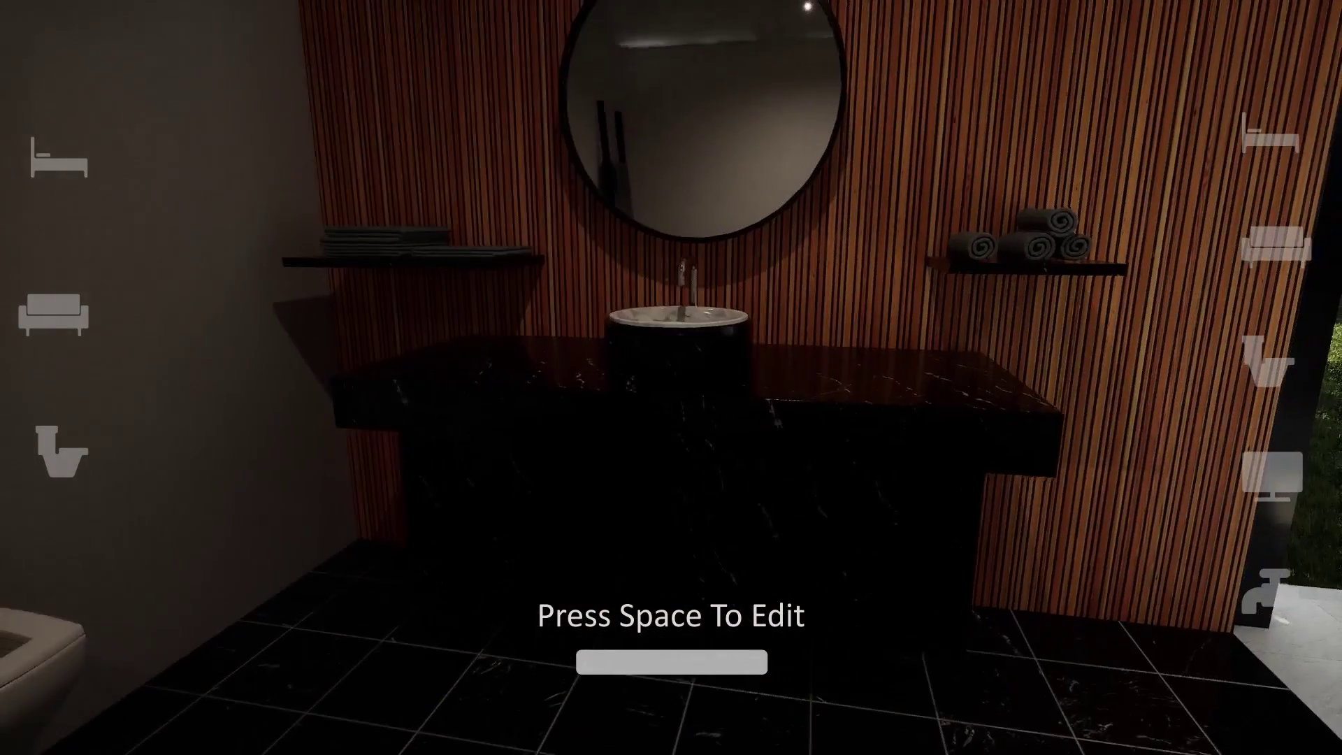
key(w)
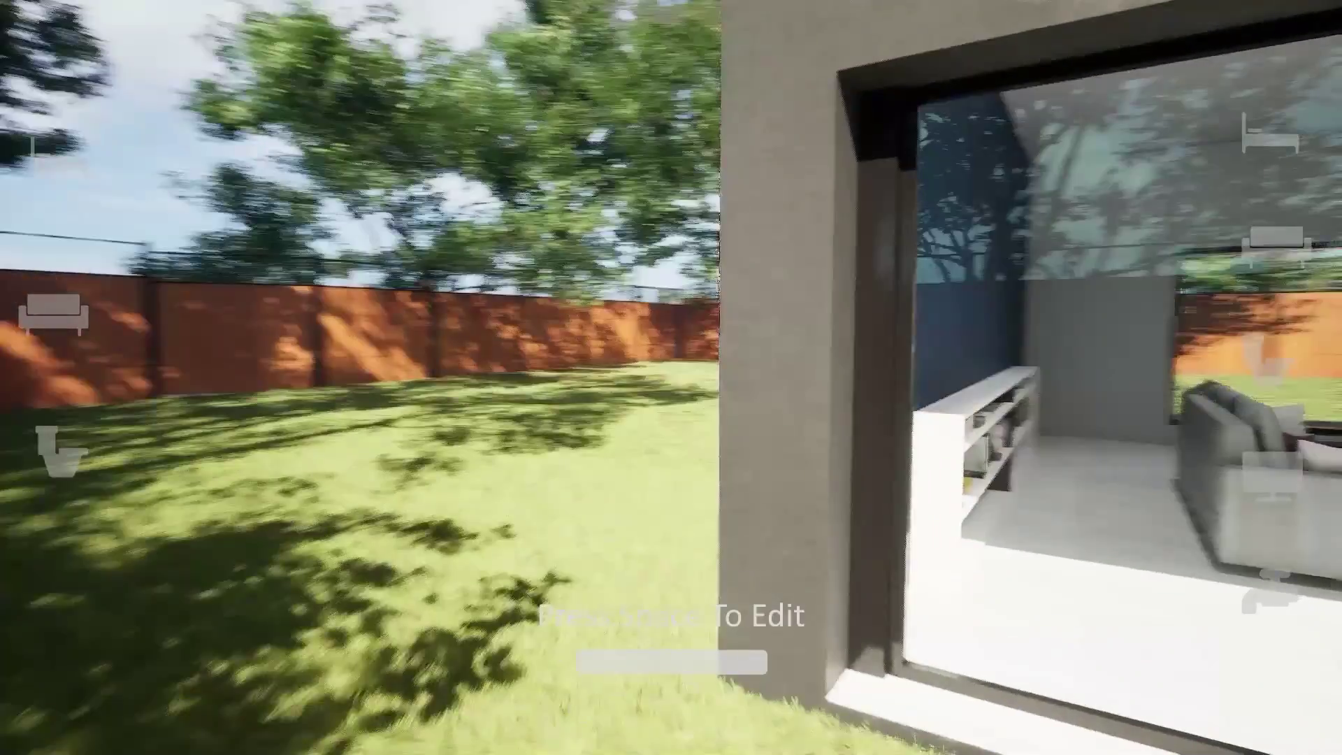
Walk past the living room and along the curtained glass front into the bedroom, and switch on the bedroom lights.
key(w)
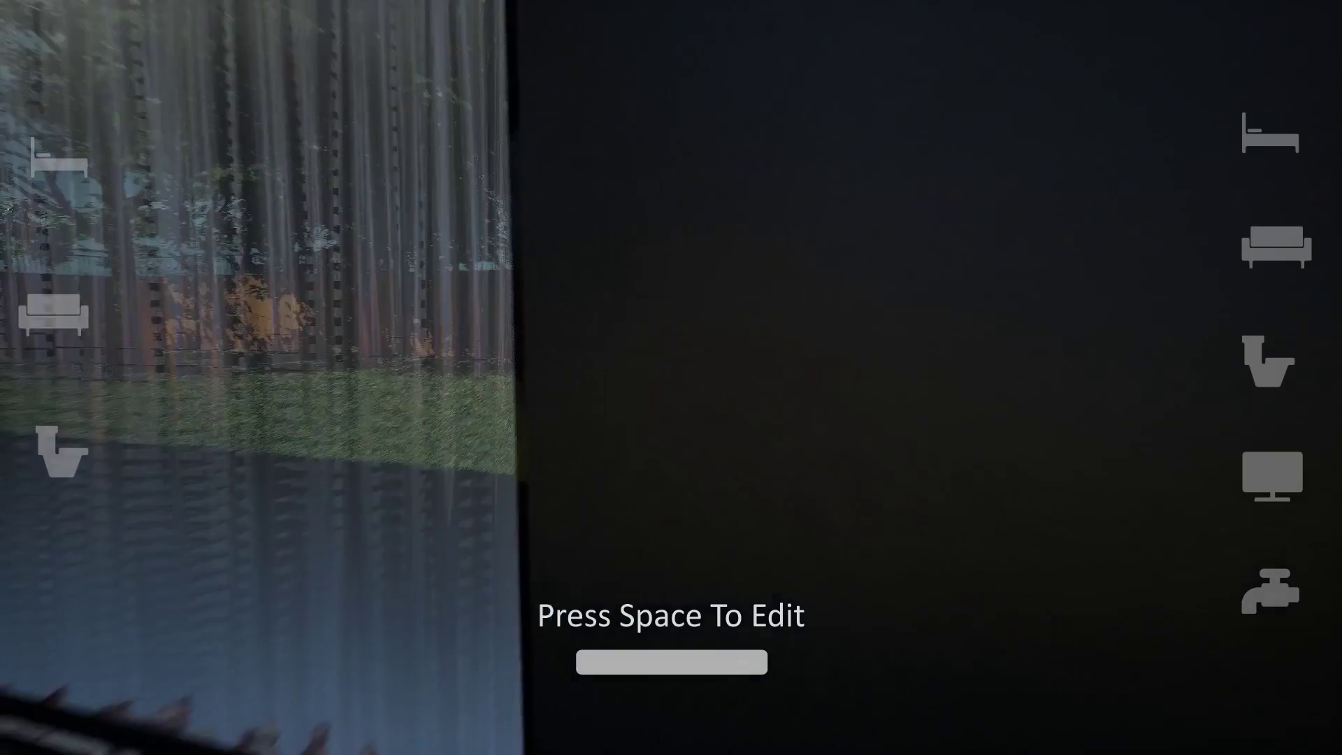
key(w)
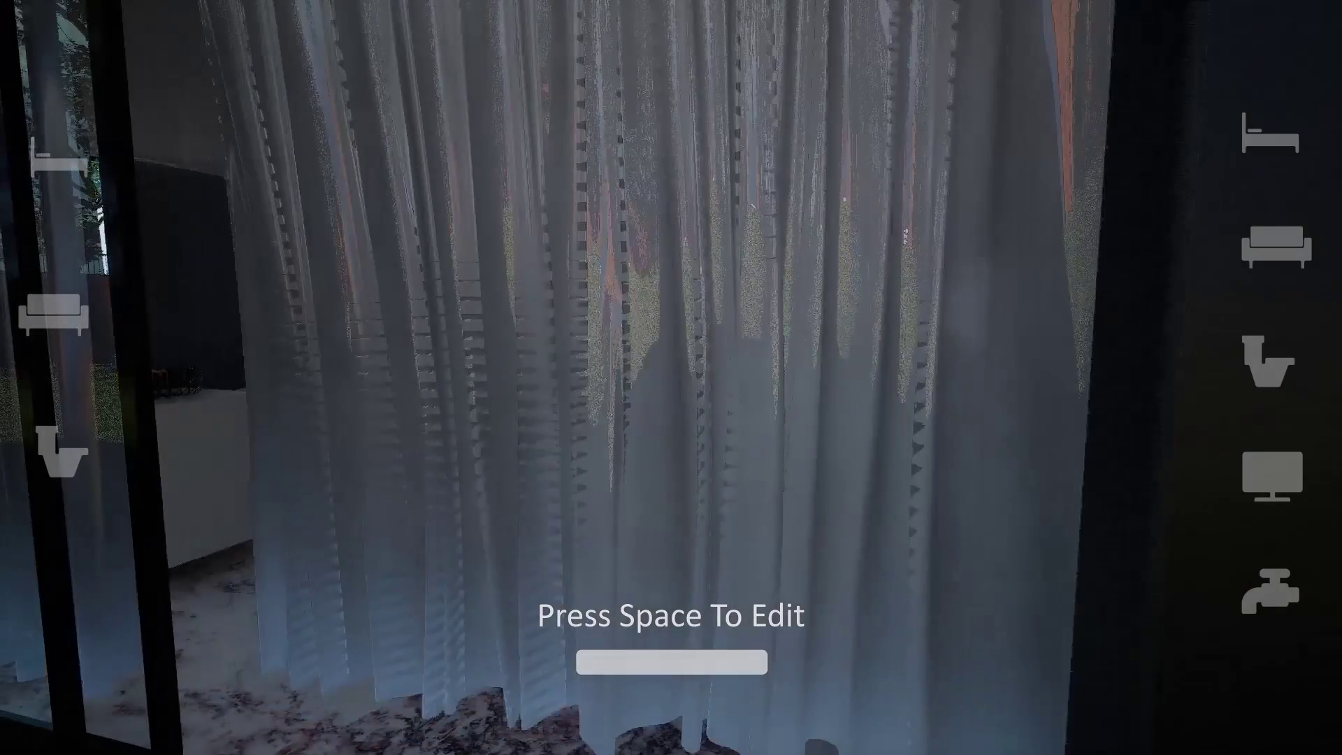
key(d)
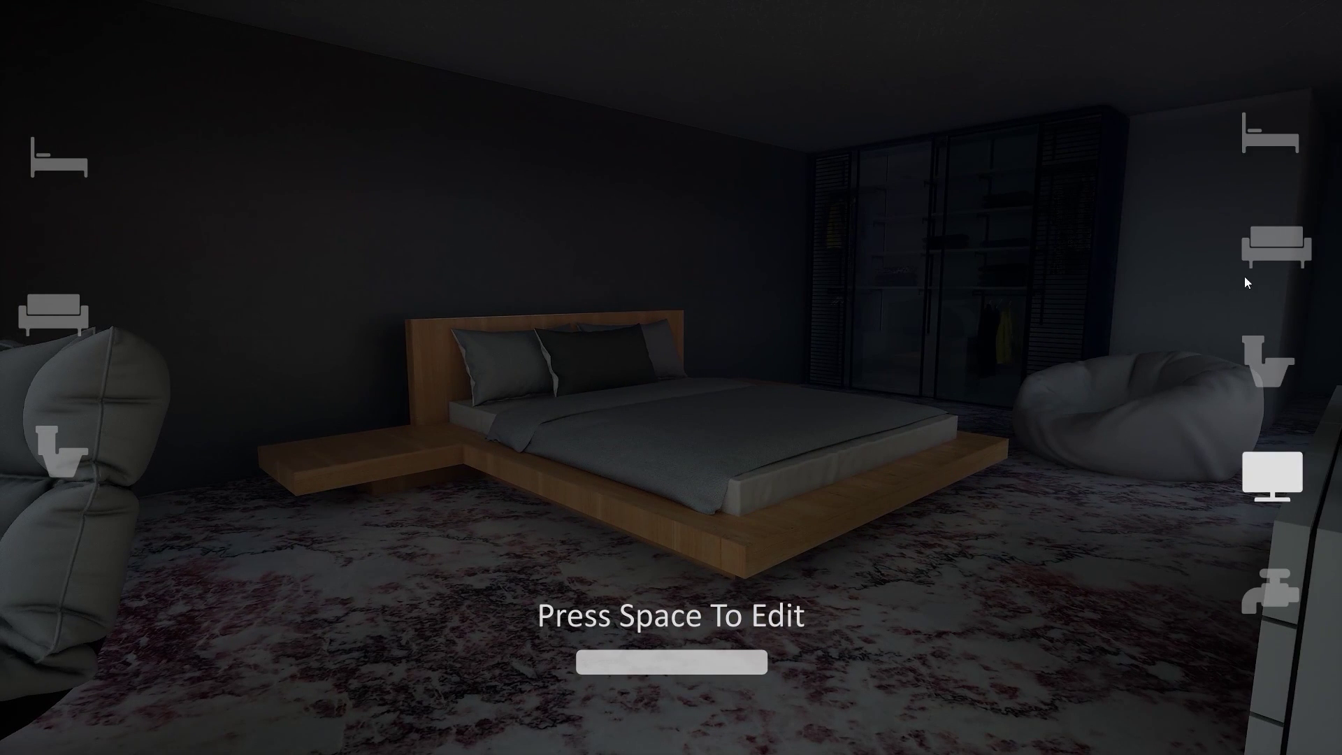
click(1264, 140)
click(1193, 153)
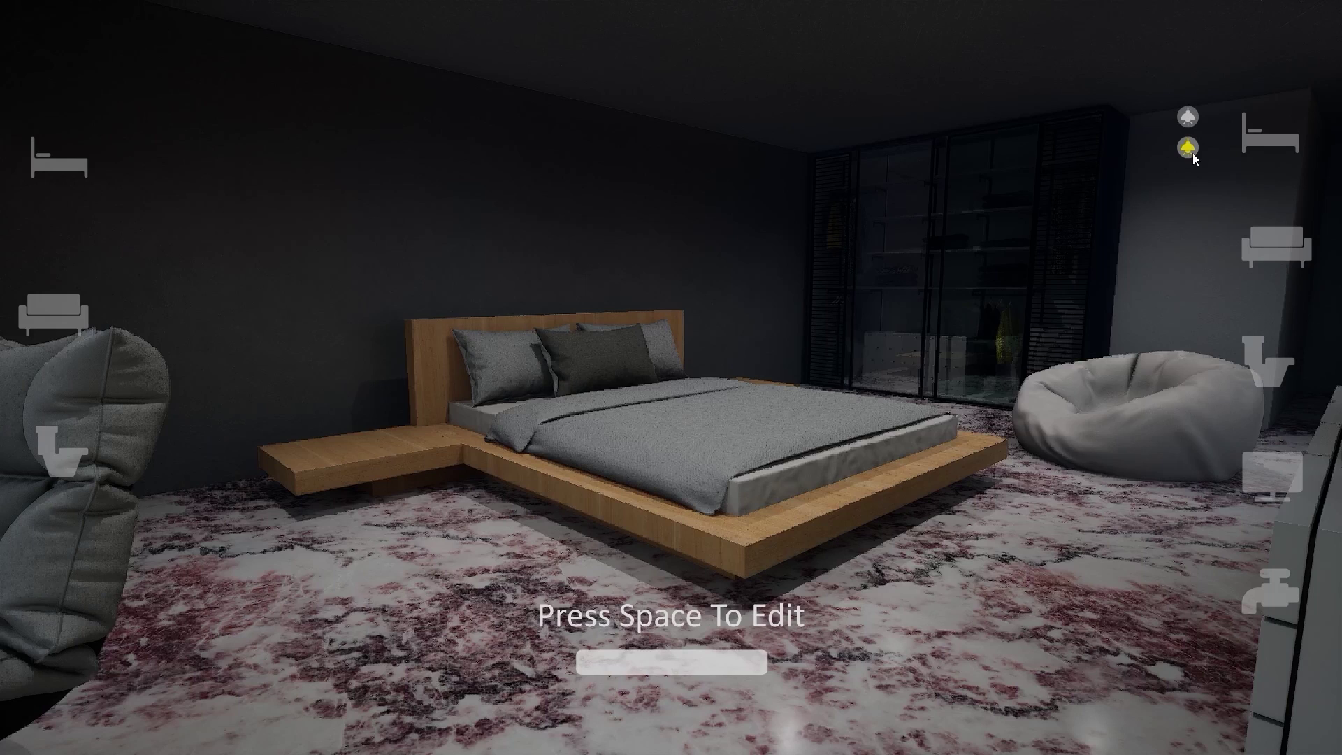